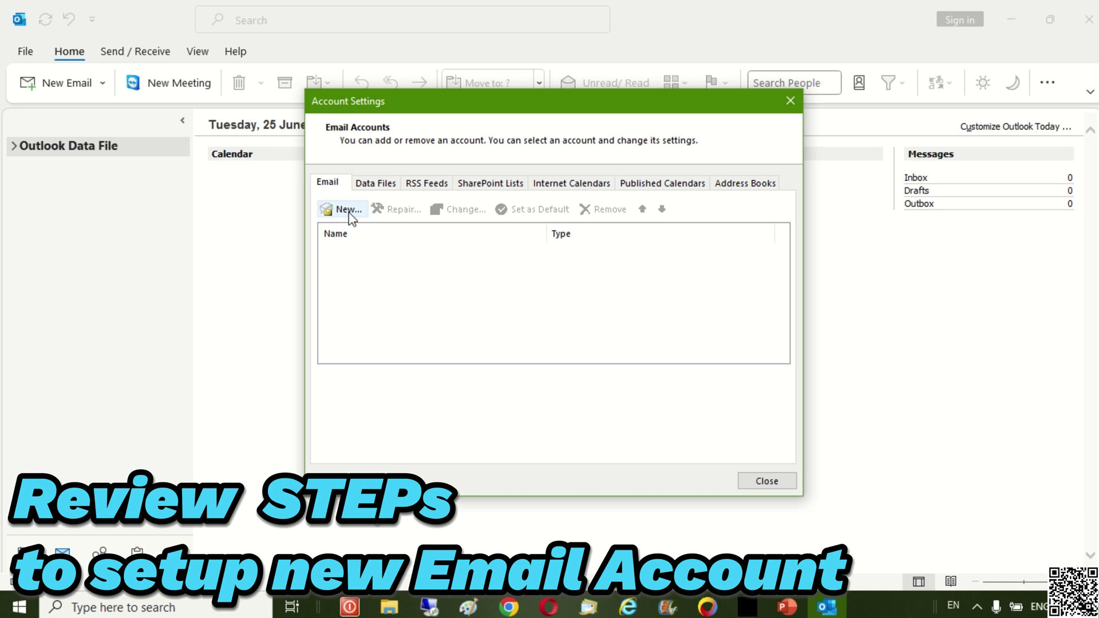
- Add a new account with the prefilled email address and choose Microsoft 365 as its type
left_click(350, 210)
left_click(627, 366)
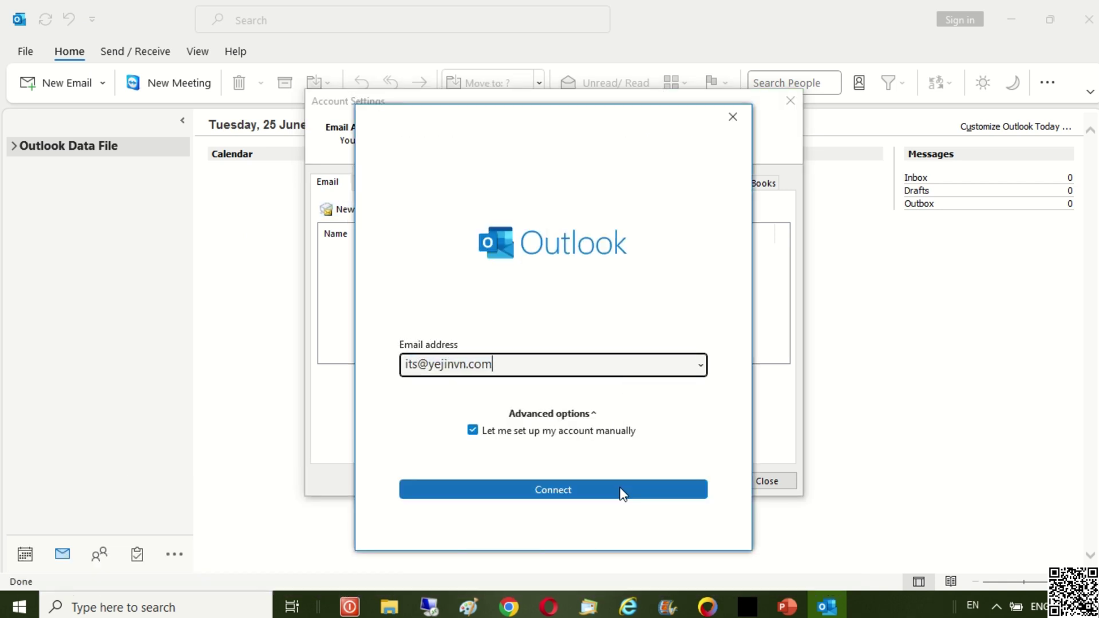
left_click(623, 492)
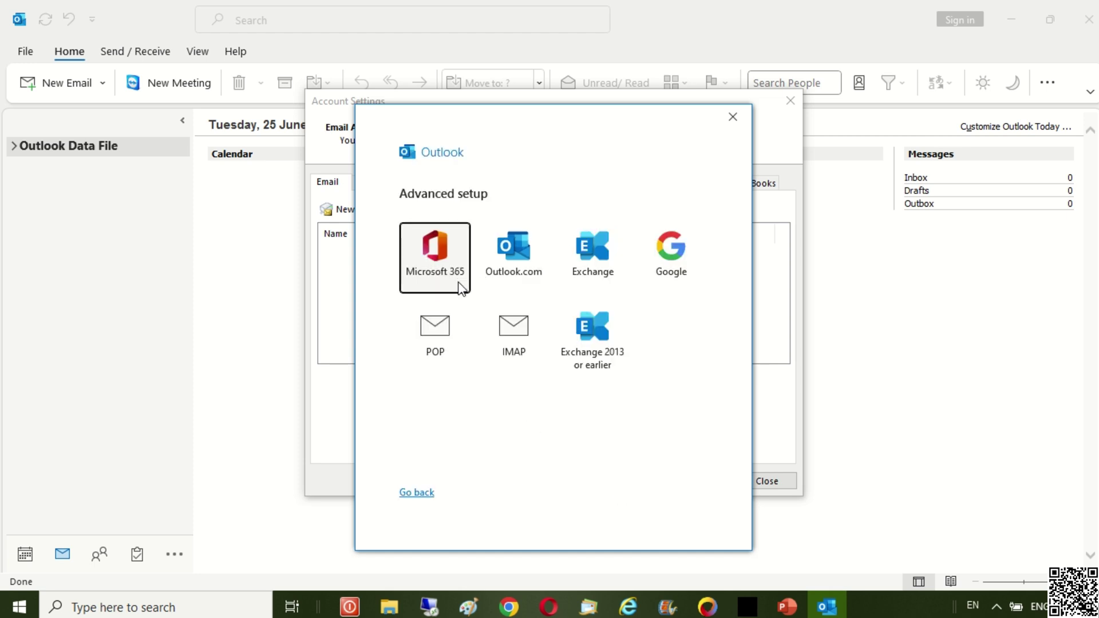
left_click(461, 288)
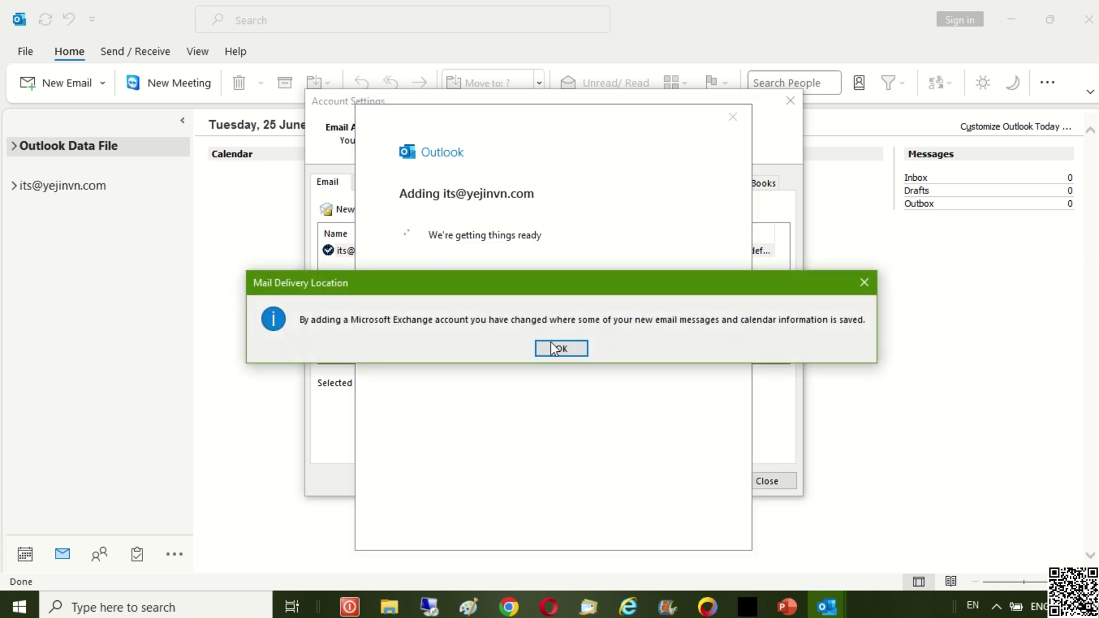
- Acknowledge the delivery notice, review Advanced and Security settings unchanged, and finish the Exchange account setup
left_click(571, 350)
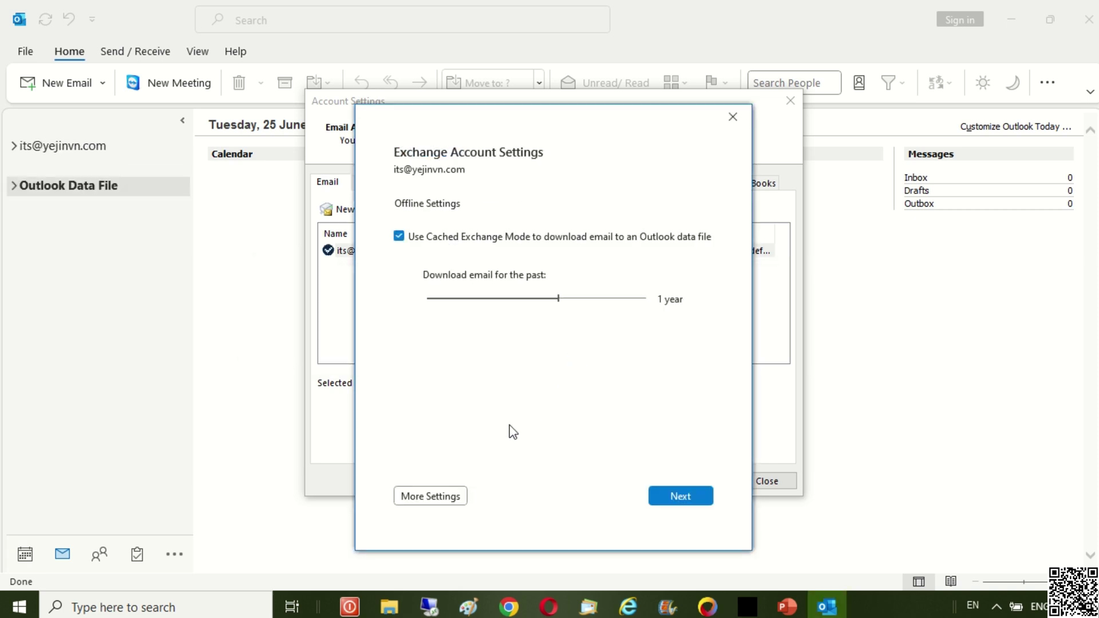
left_click(463, 502)
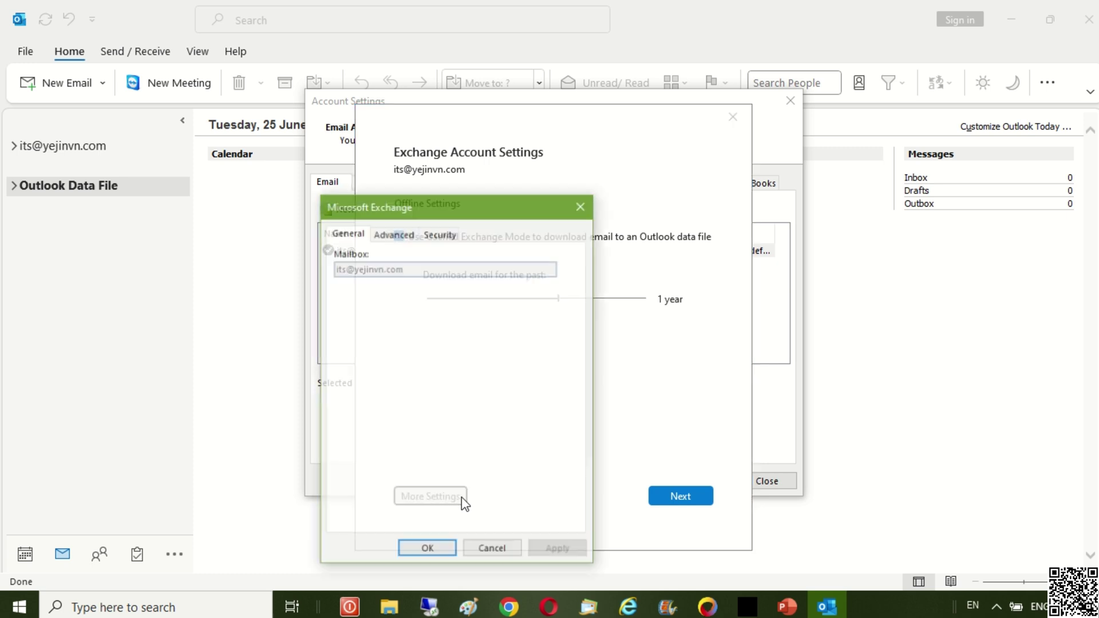
left_click(407, 238)
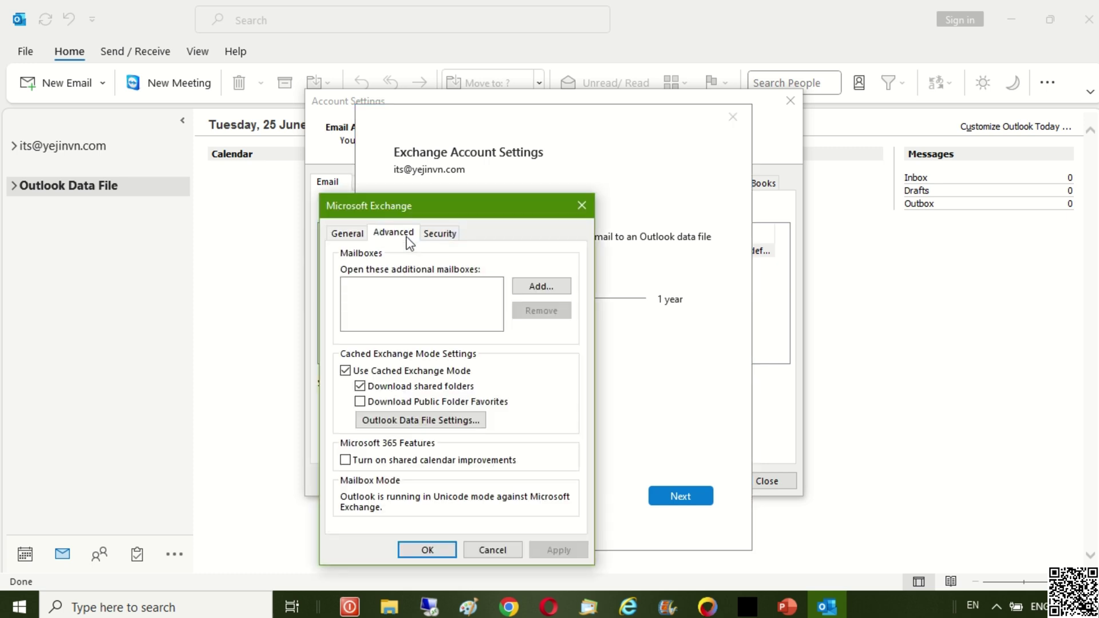
left_click(444, 235)
left_click(427, 550)
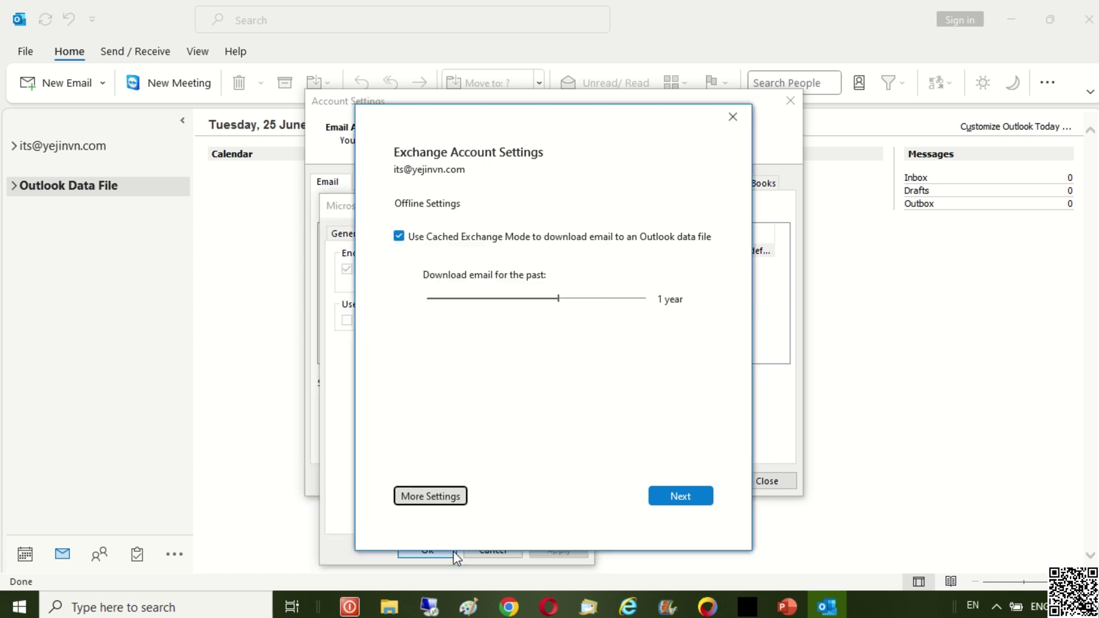
left_click(681, 499)
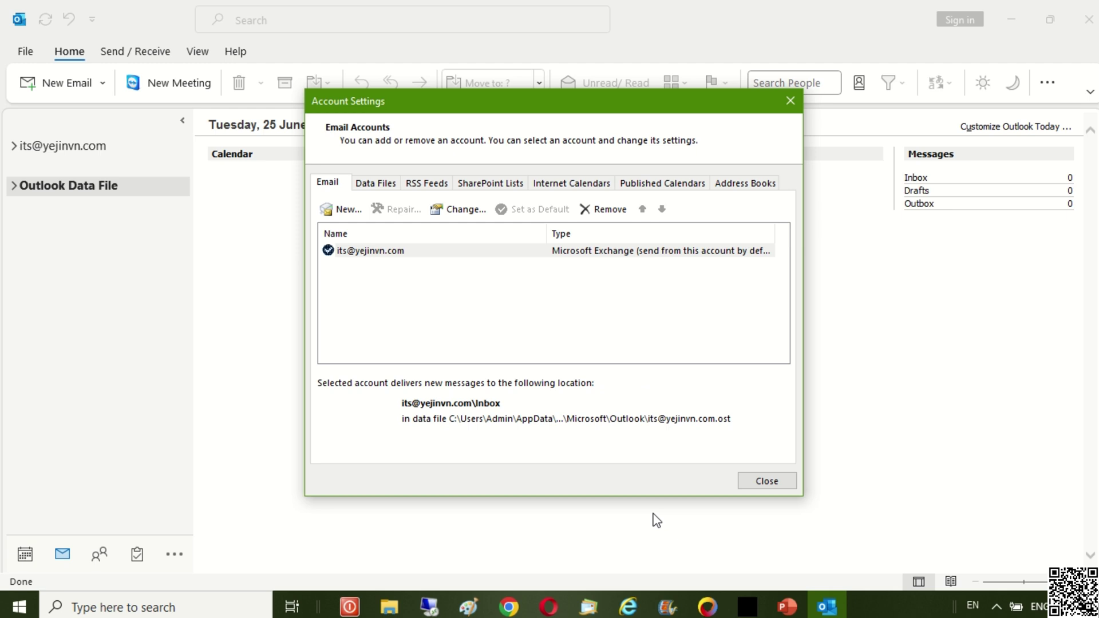
- Select the Exchange account's .ost entry in Data Files, stored under AppData\Local\Microsoft\Outlook
left_click(397, 257)
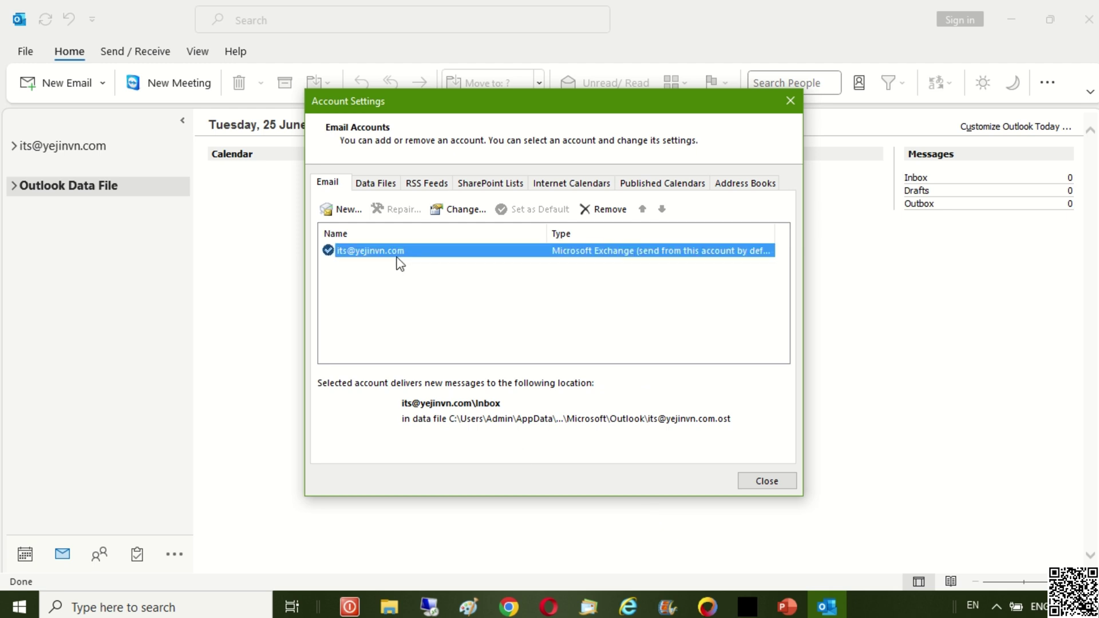
left_click(381, 184)
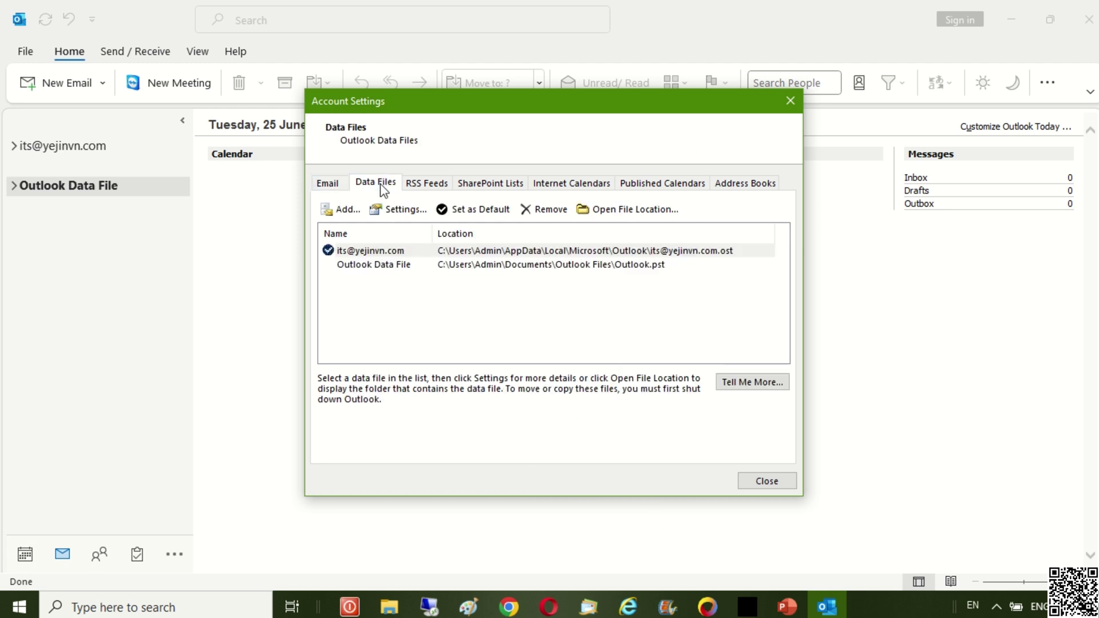
left_click(379, 252)
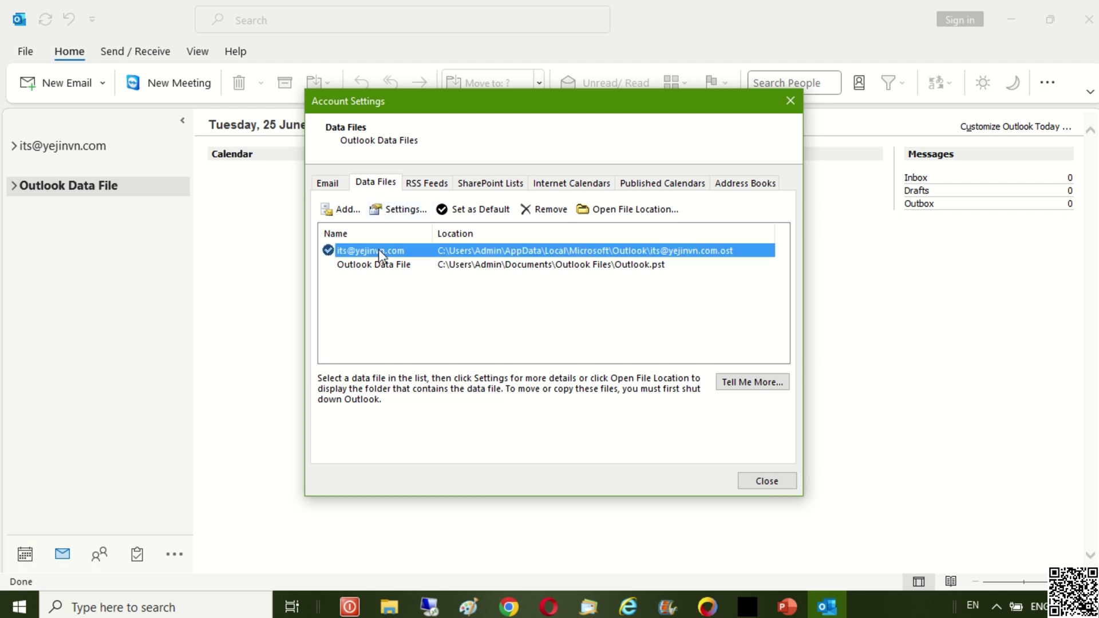
left_click(332, 186)
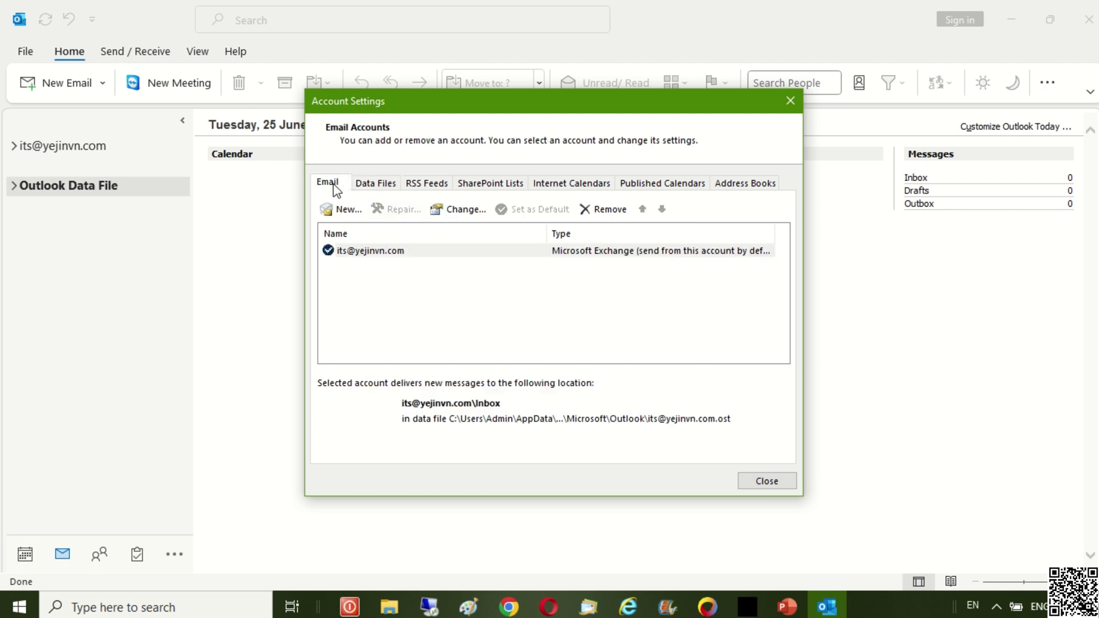
left_click(366, 259)
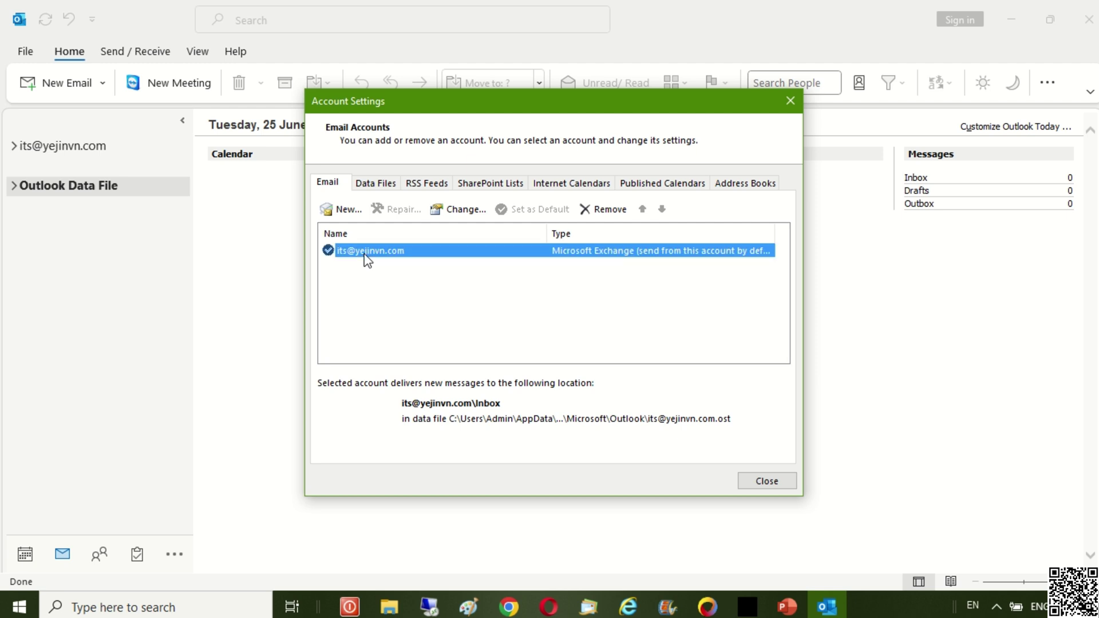
left_click(383, 188)
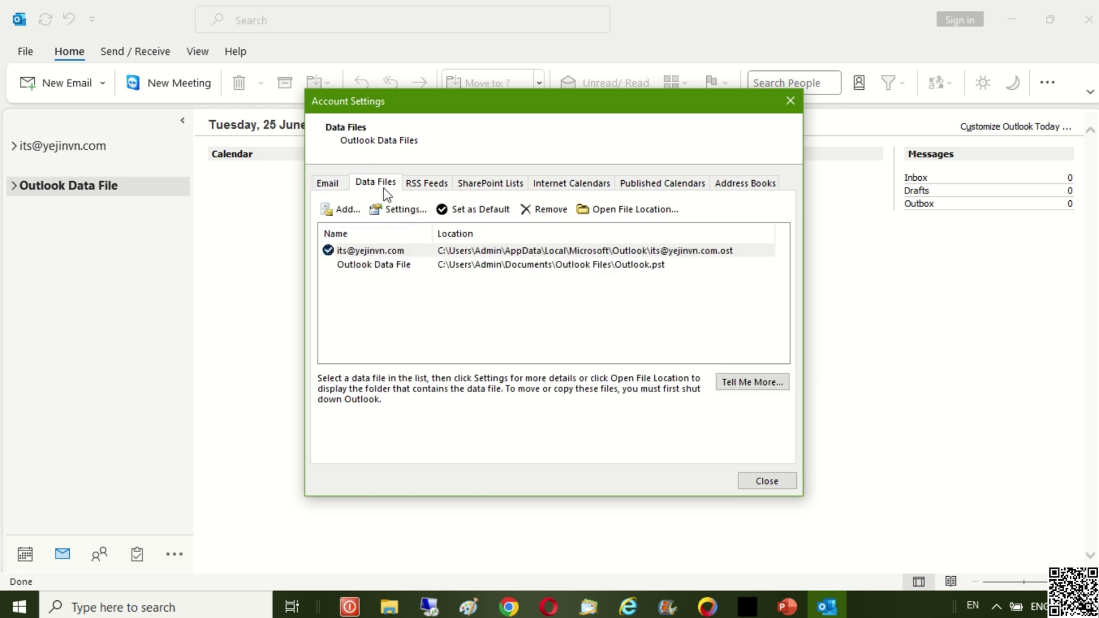
left_click(378, 258)
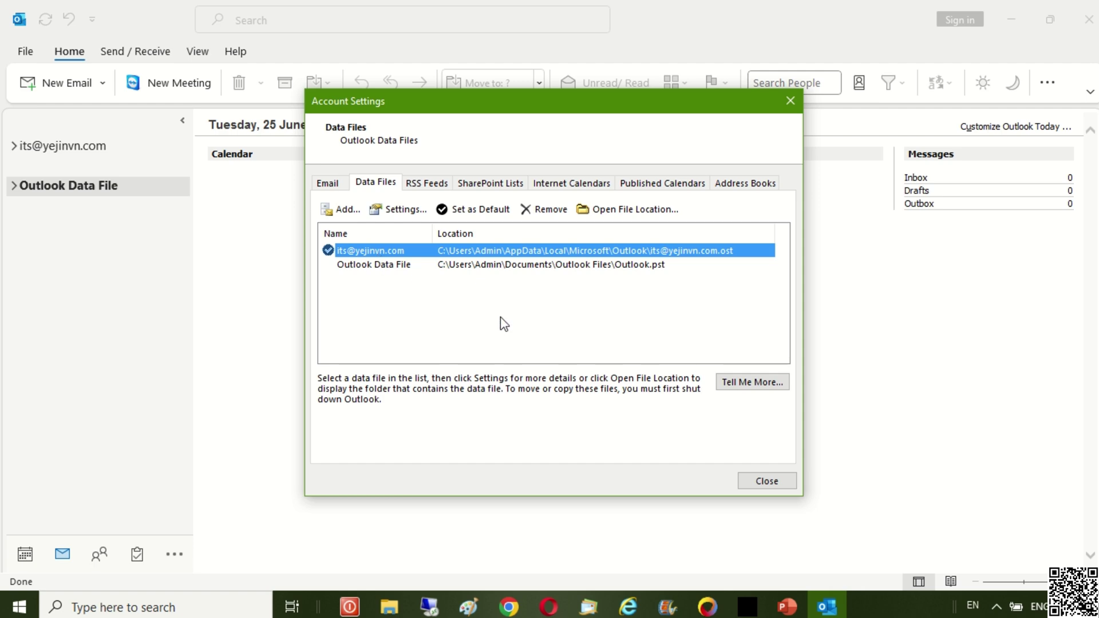
- On Microsoft Learn, highlight the Workaround Method 2 heading and the first ForceOSTPath registry step
left_click(710, 609)
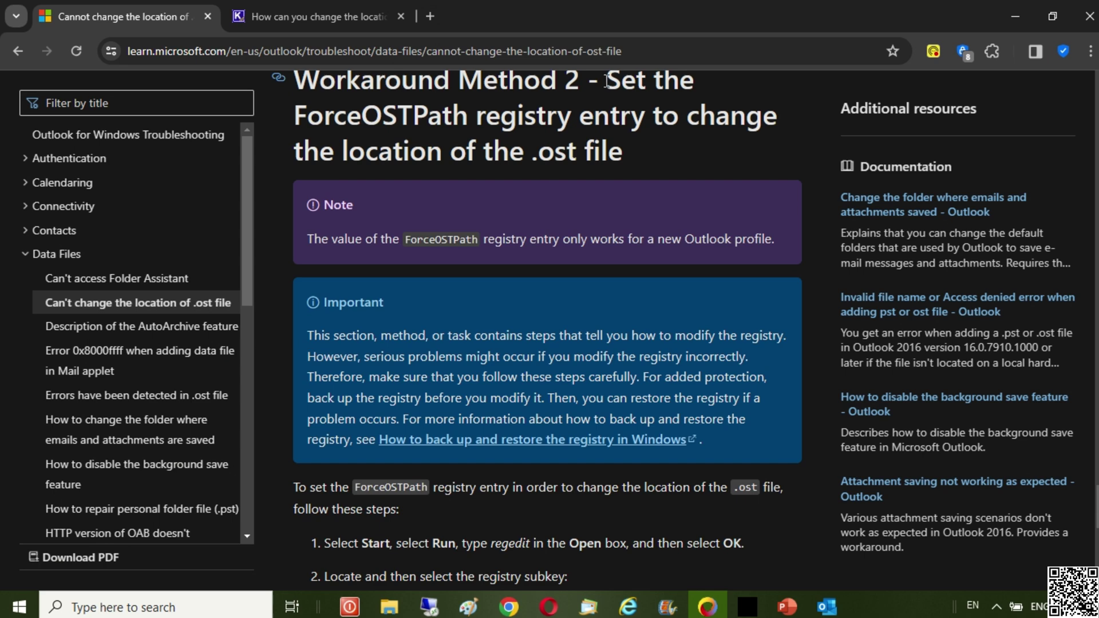
left_click_drag(605, 82, 638, 146)
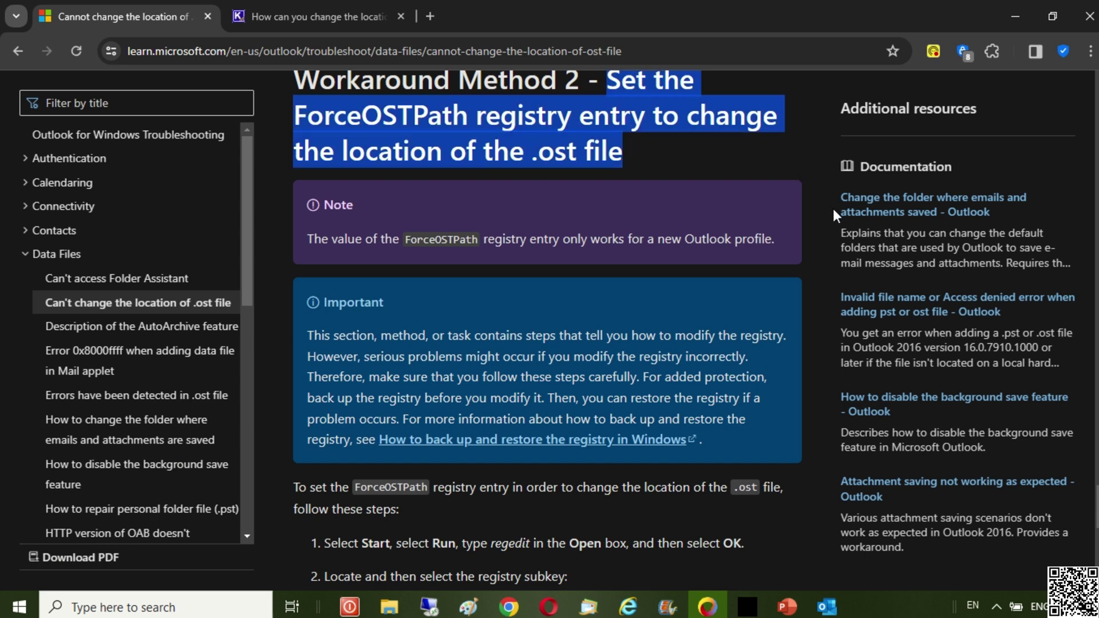
scroll(833, 209, "down", 1)
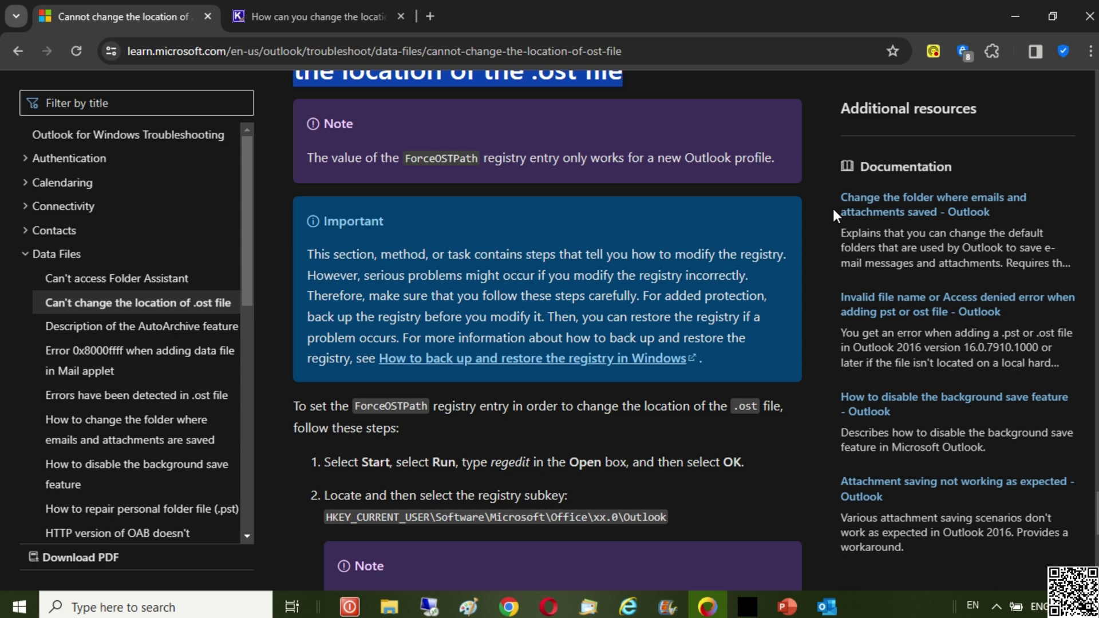
scroll(833, 208, "down", 1)
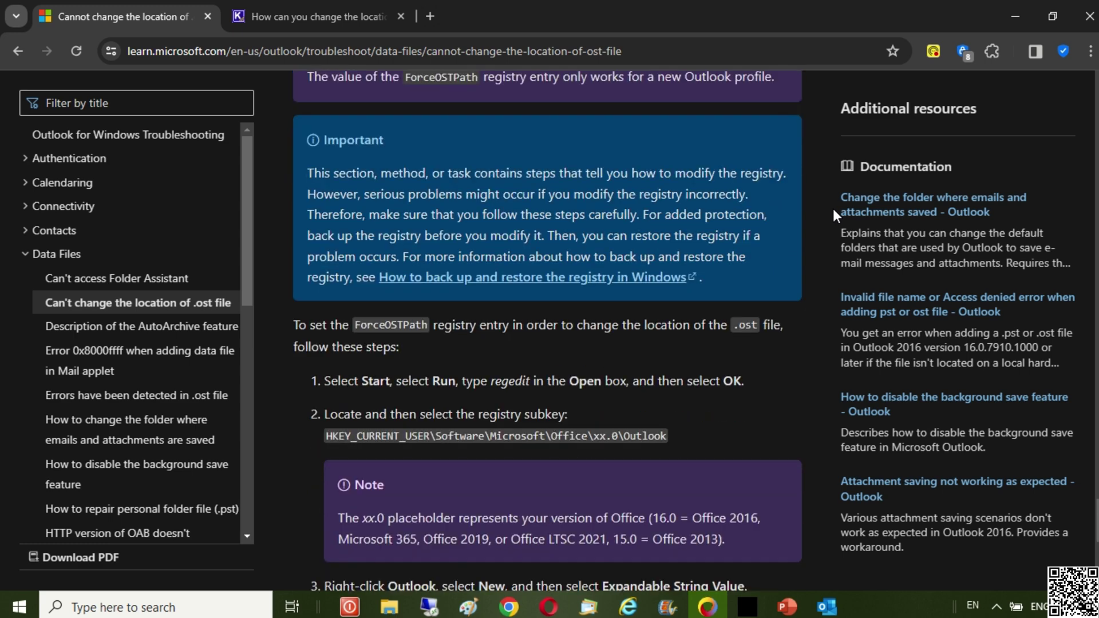
scroll(833, 208, "down", 1)
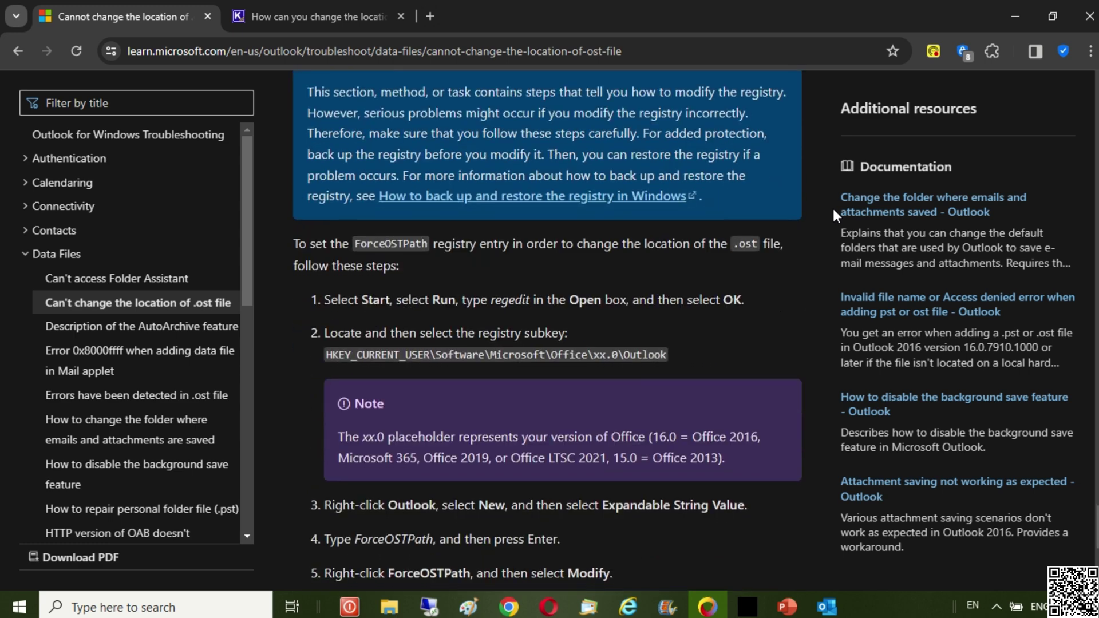
scroll(833, 208, "down", 1)
scroll(833, 209, "down", 1)
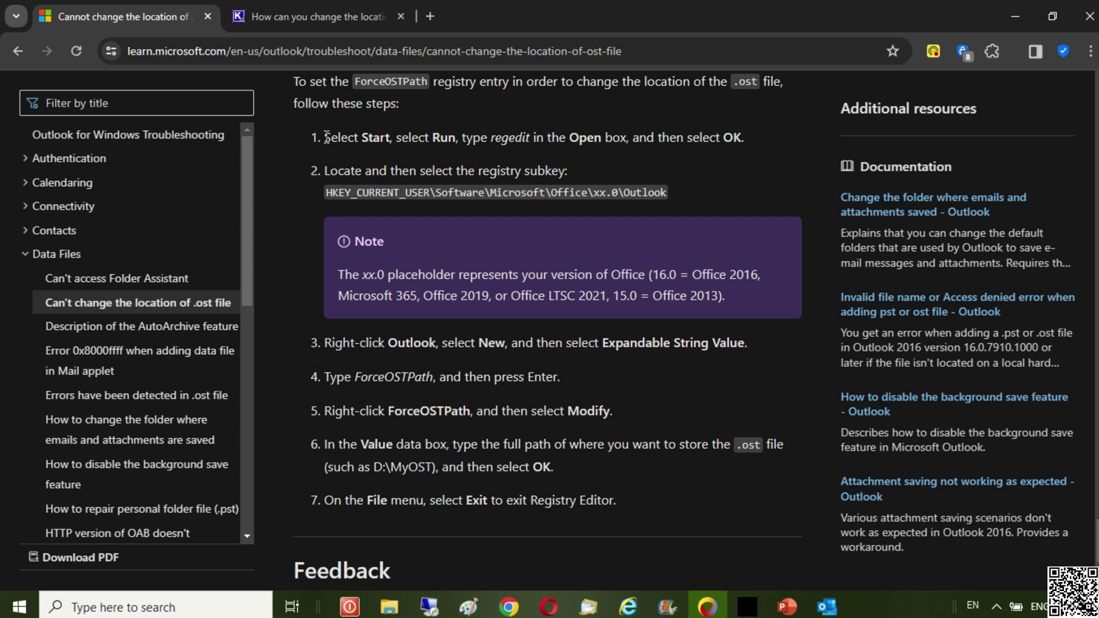
left_click_drag(324, 137, 743, 136)
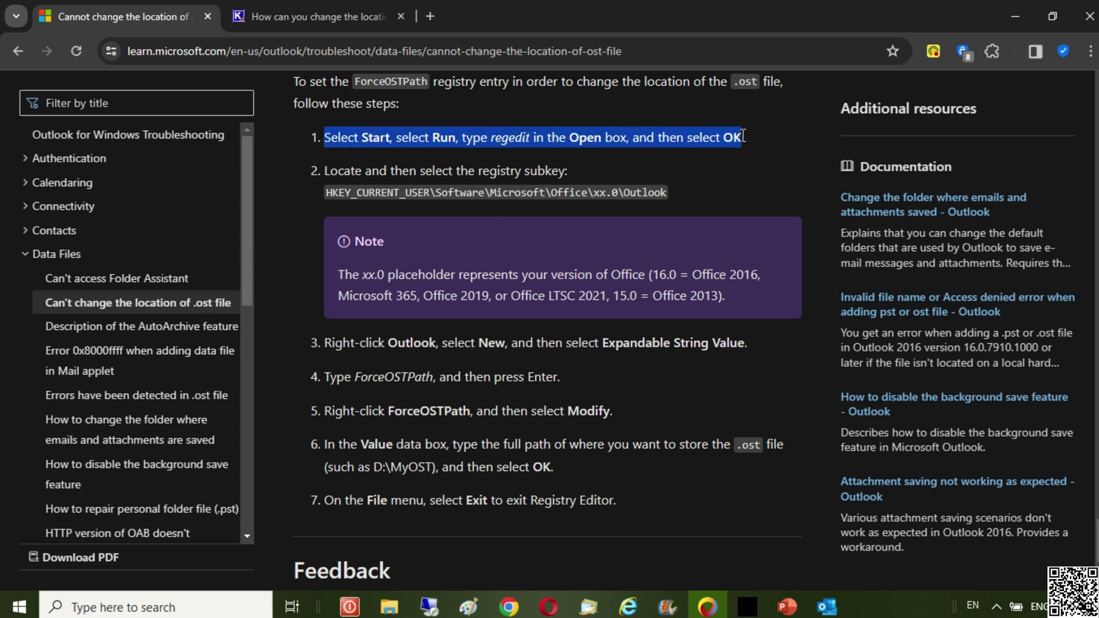
left_click(473, 460)
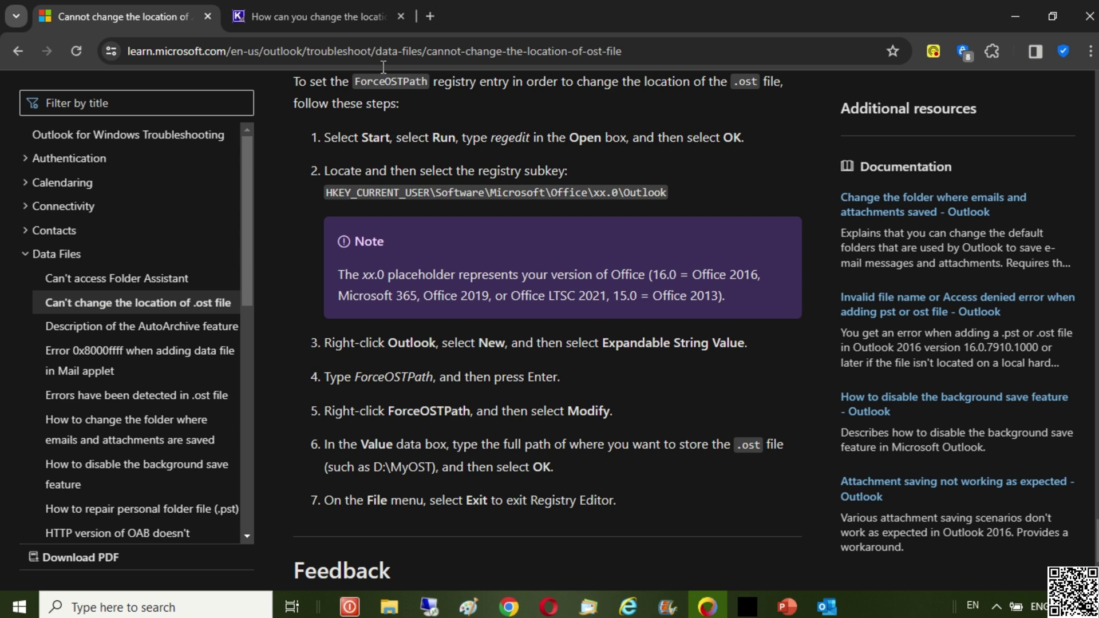
- In the Nucleus Technologies guide, highlight the Method 2 heading and the 'Disable Offline Use > Yes' step
left_click(367, 18)
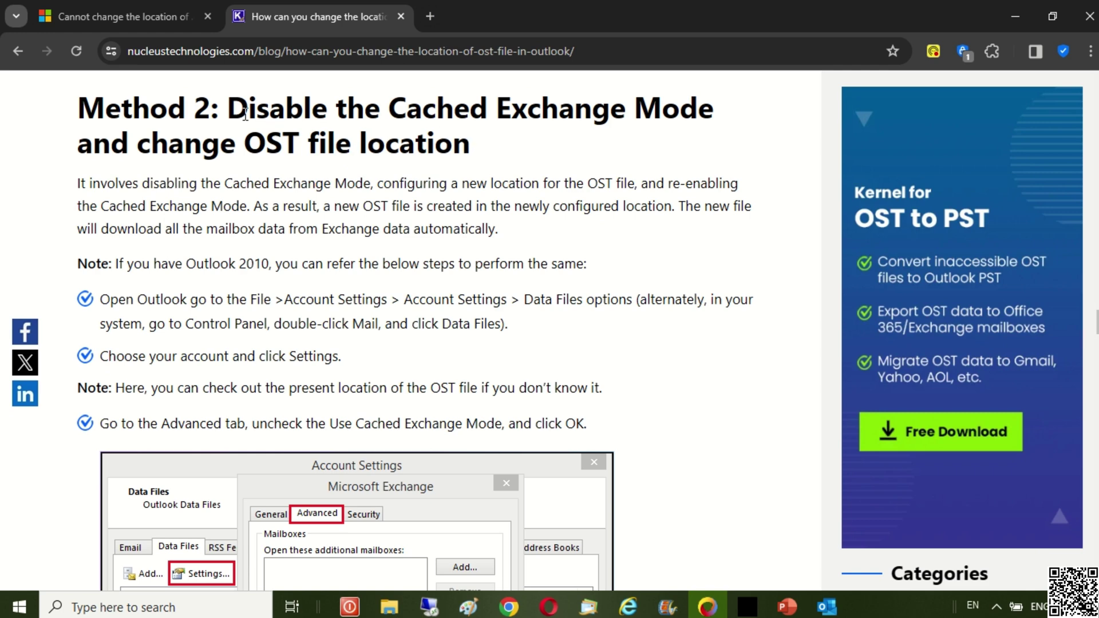
left_click_drag(234, 107, 471, 143)
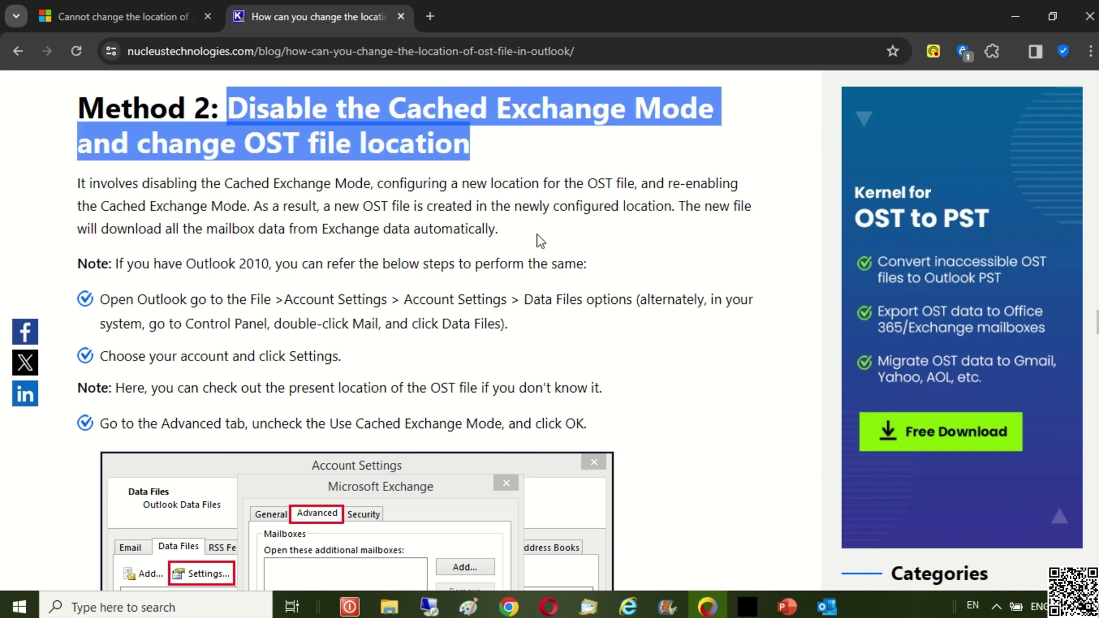
scroll(540, 241, "down", 4)
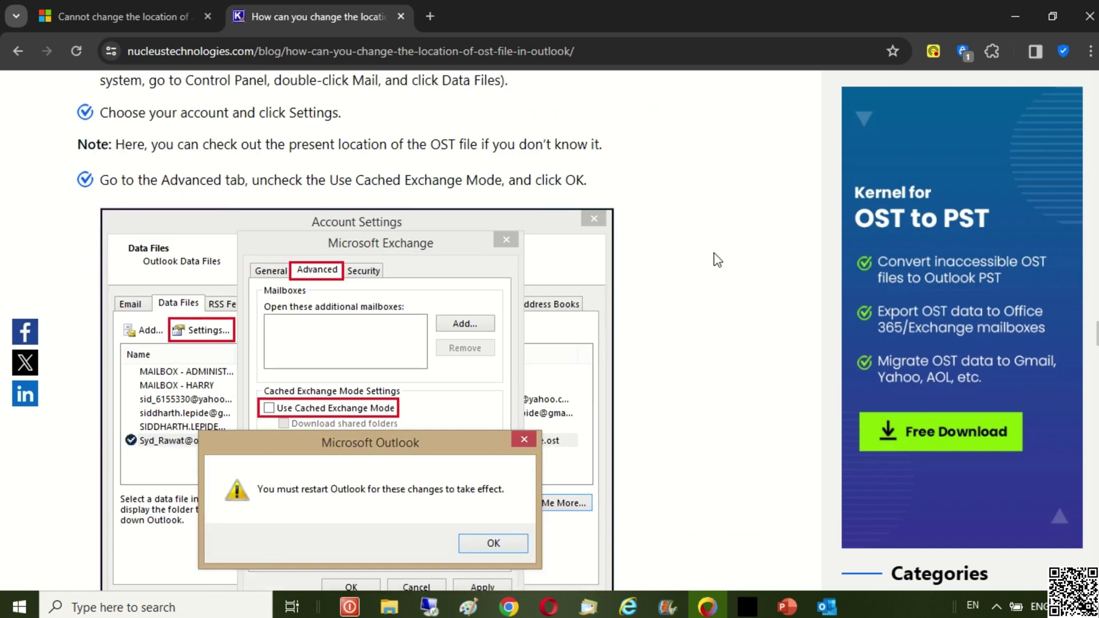
scroll(717, 260, "down", 1)
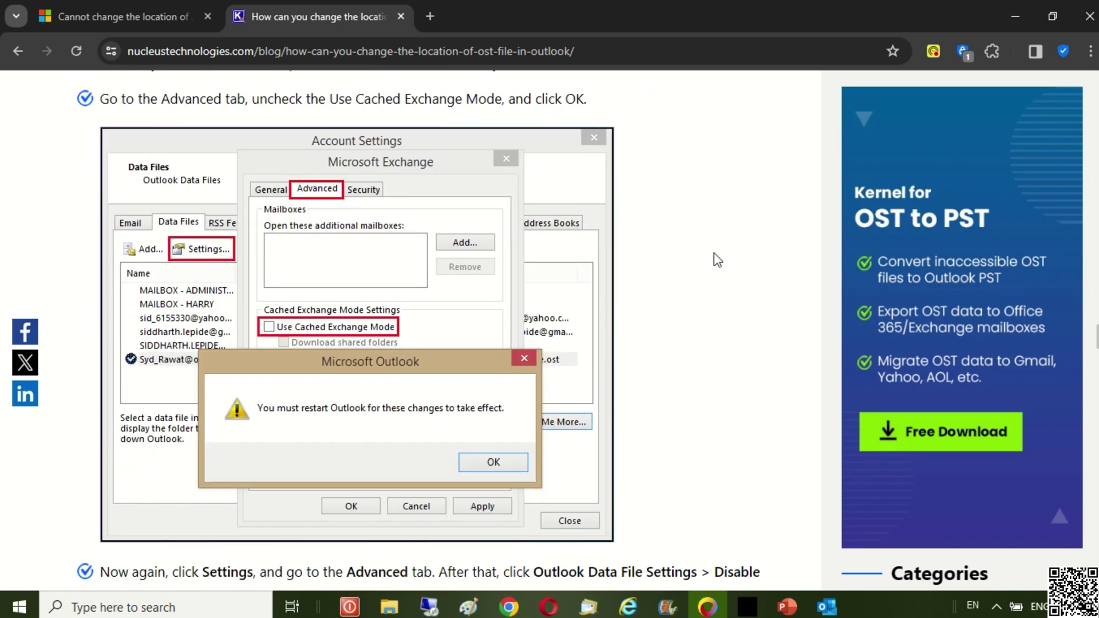
scroll(717, 260, "down", 3)
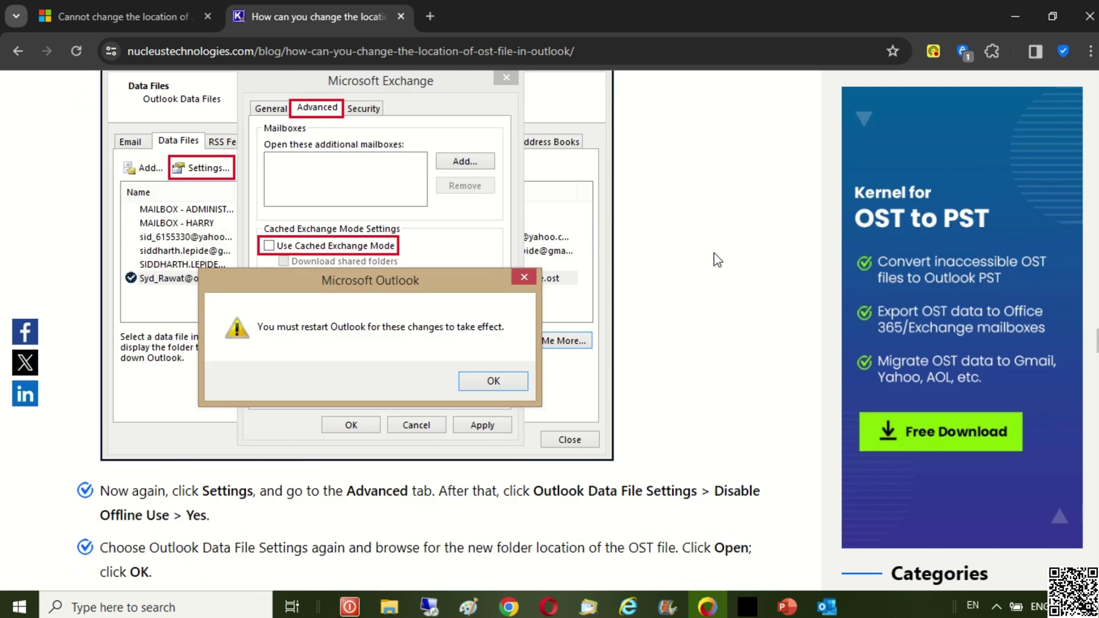
scroll(718, 260, "down", 2)
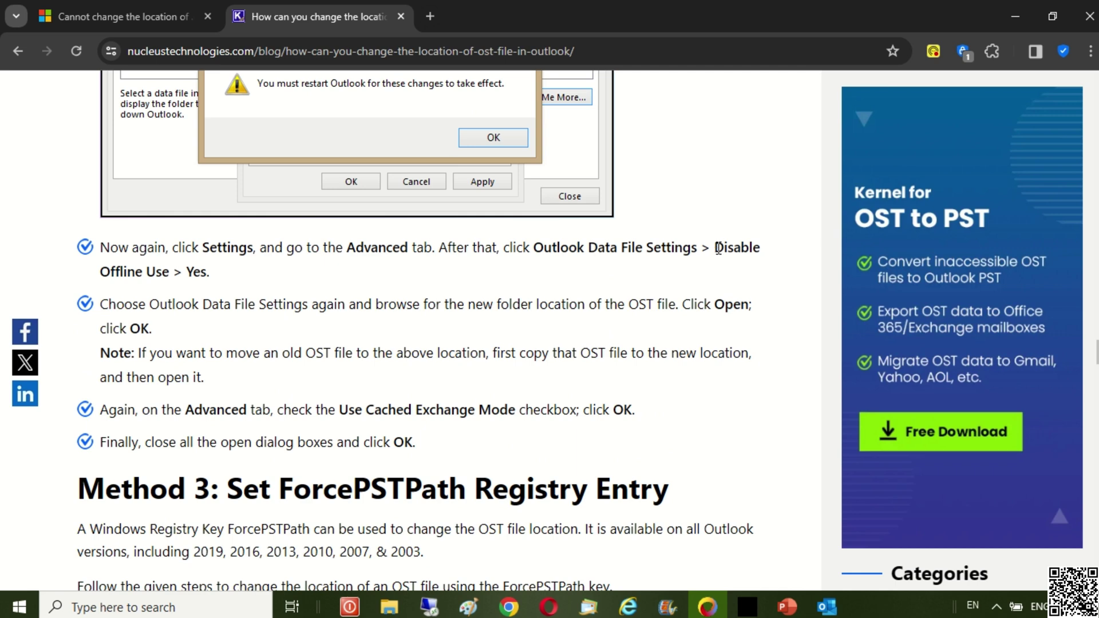
left_click_drag(716, 249, 216, 280)
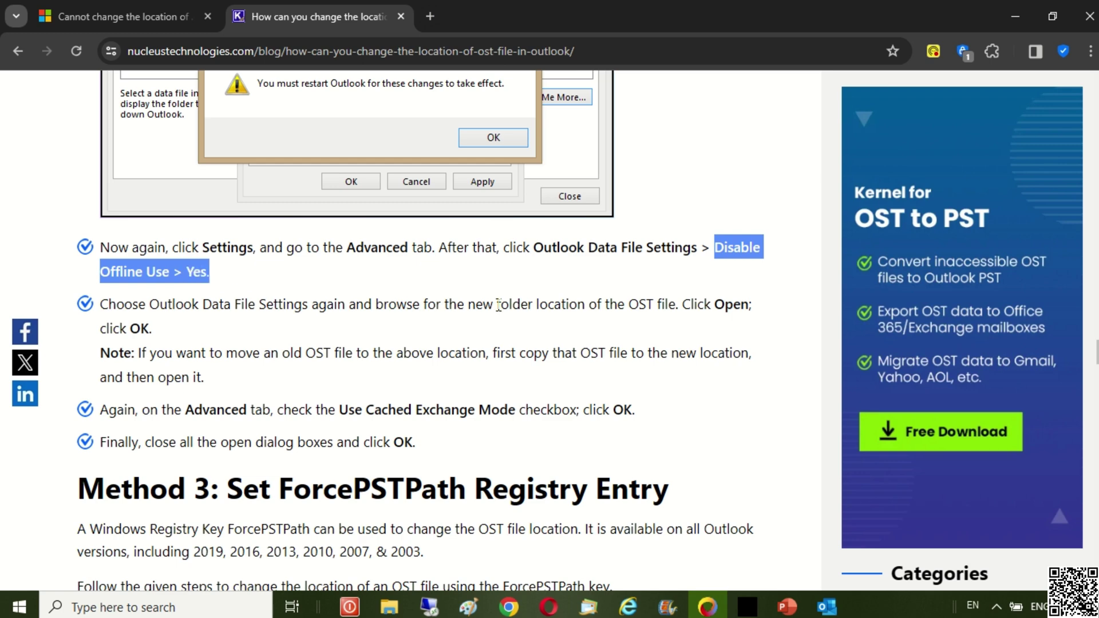
scroll(636, 347, "down", 1)
scroll(637, 346, "down", 1)
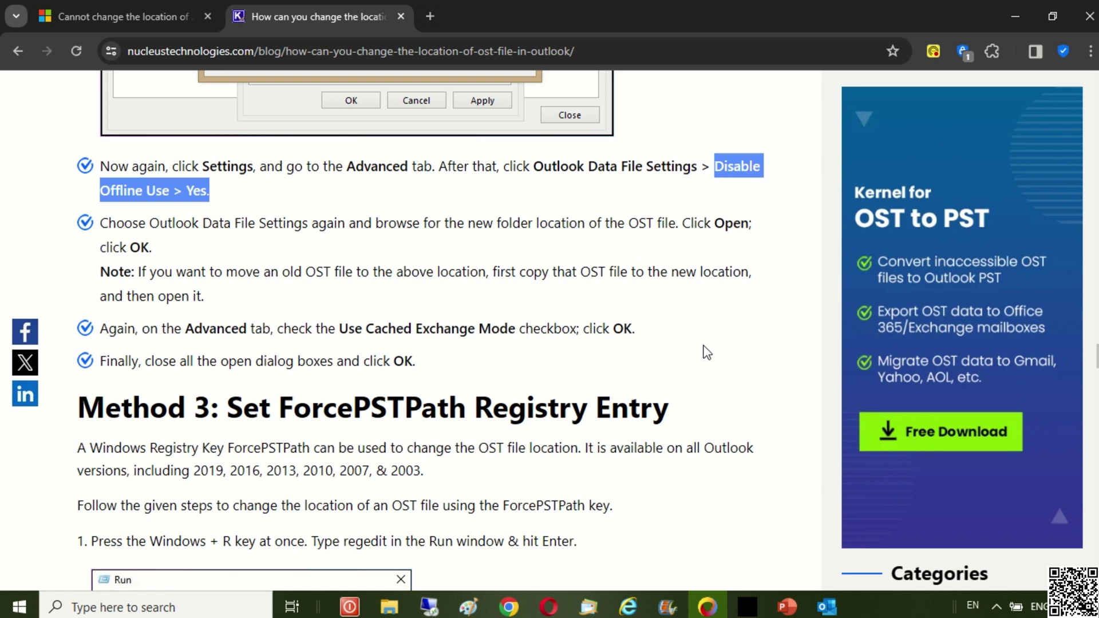
scroll(722, 351, "down", 1)
scroll(727, 352, "down", 1)
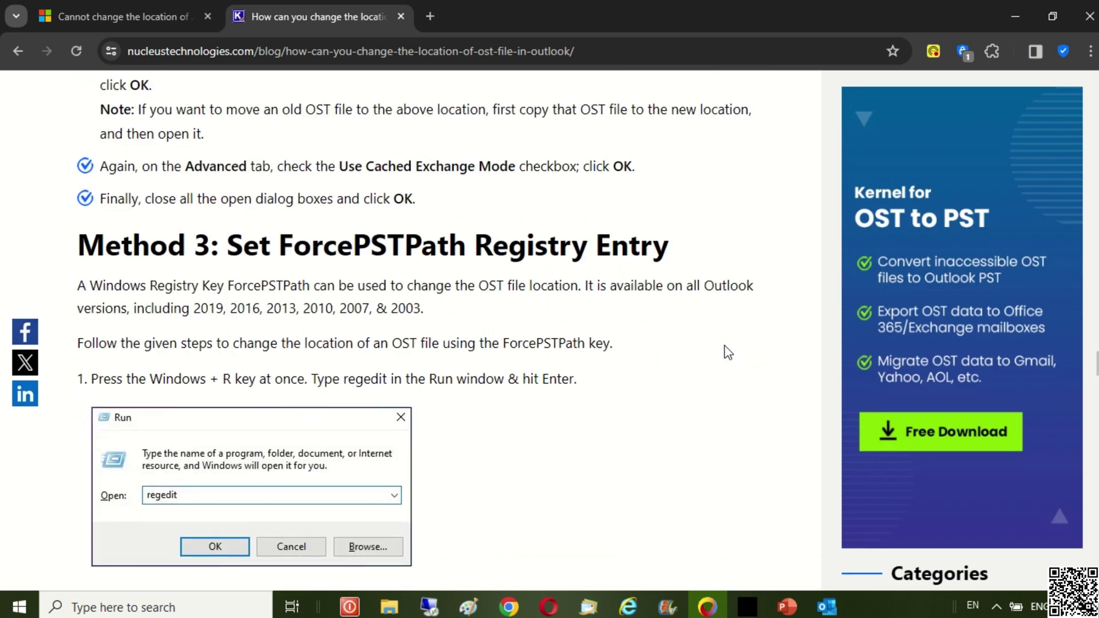
scroll(728, 352, "down", 1)
scroll(728, 352, "down", 1)
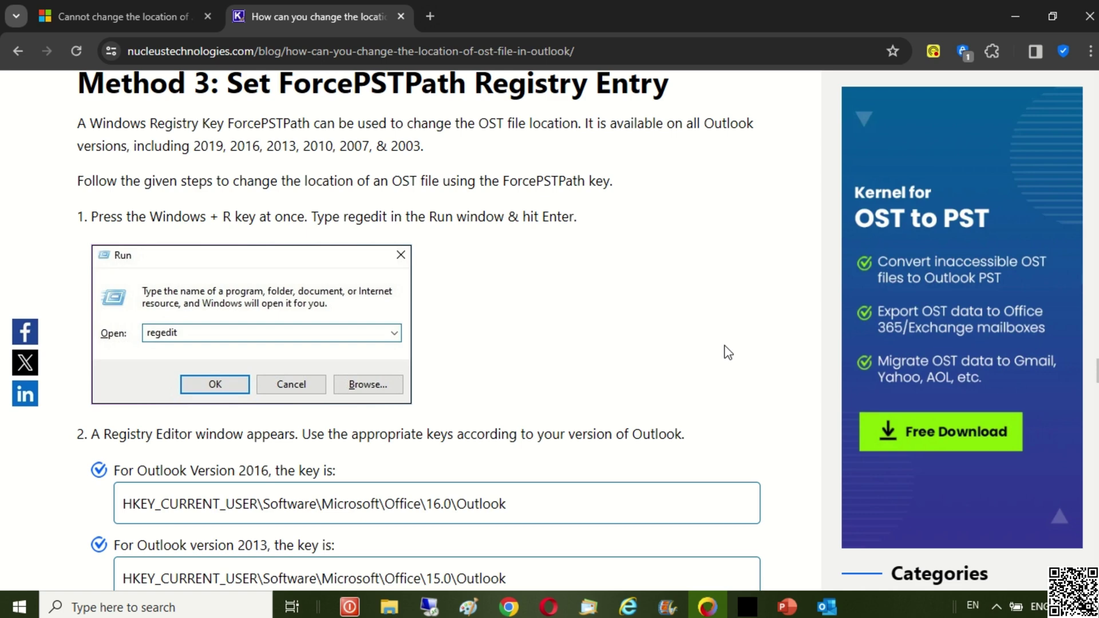
scroll(728, 351, "down", 3)
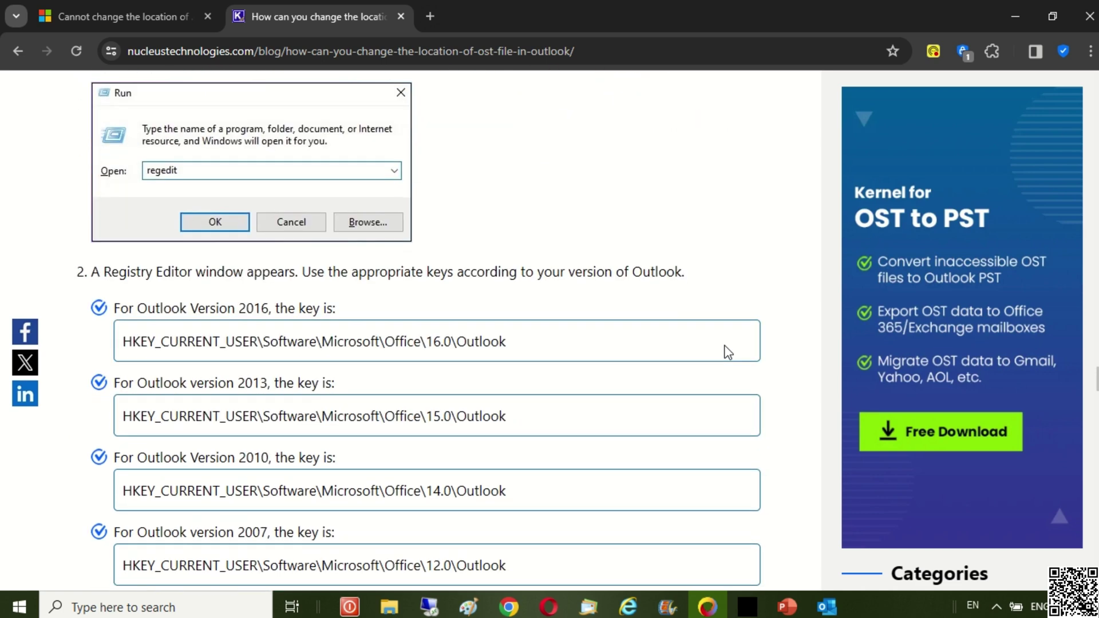
scroll(727, 352, "down", 1)
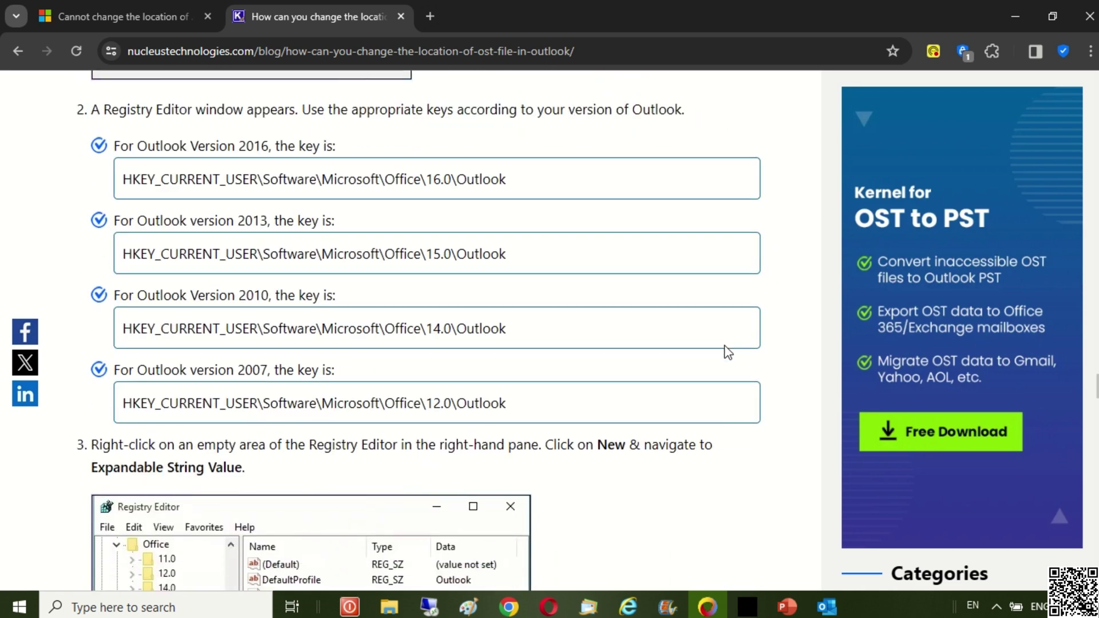
scroll(728, 352, "down", 3)
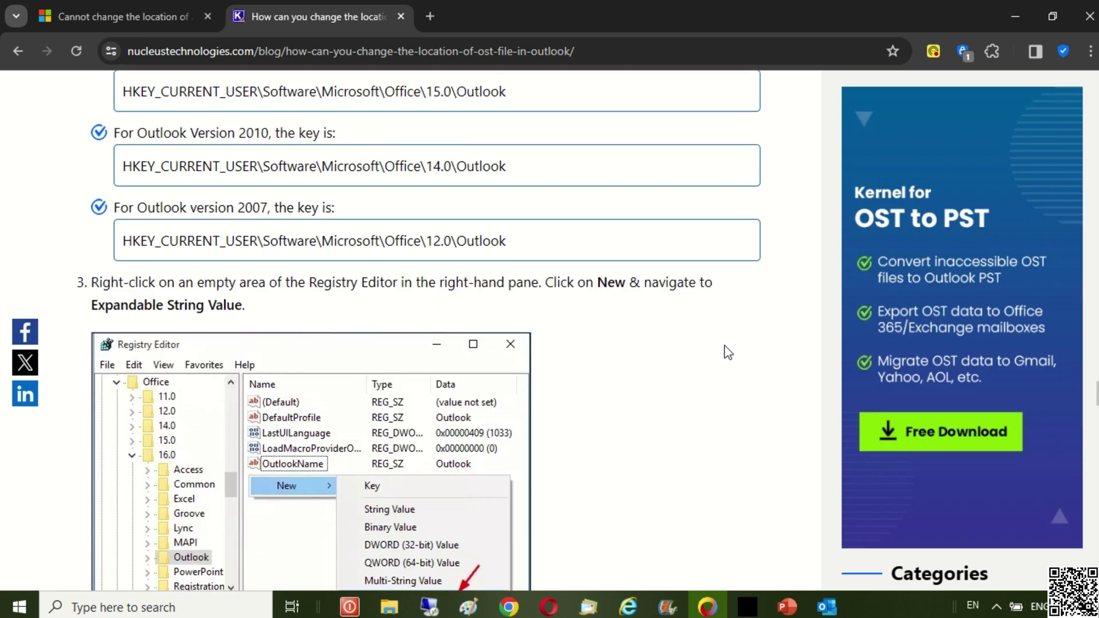
scroll(728, 352, "down", 1)
scroll(727, 352, "down", 3)
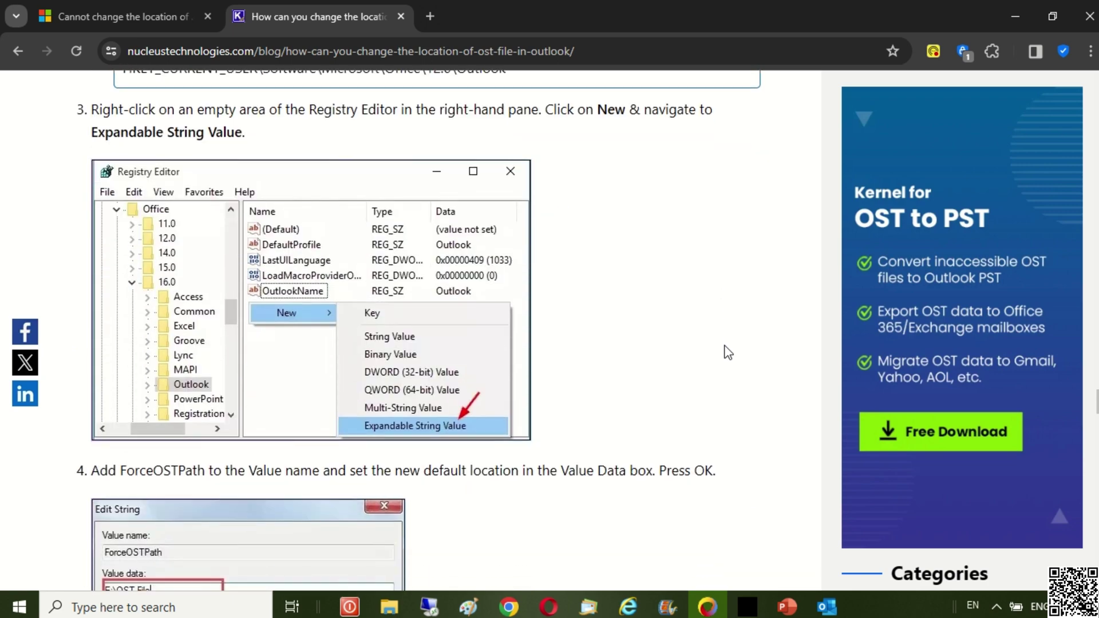
scroll(727, 352, "down", 1)
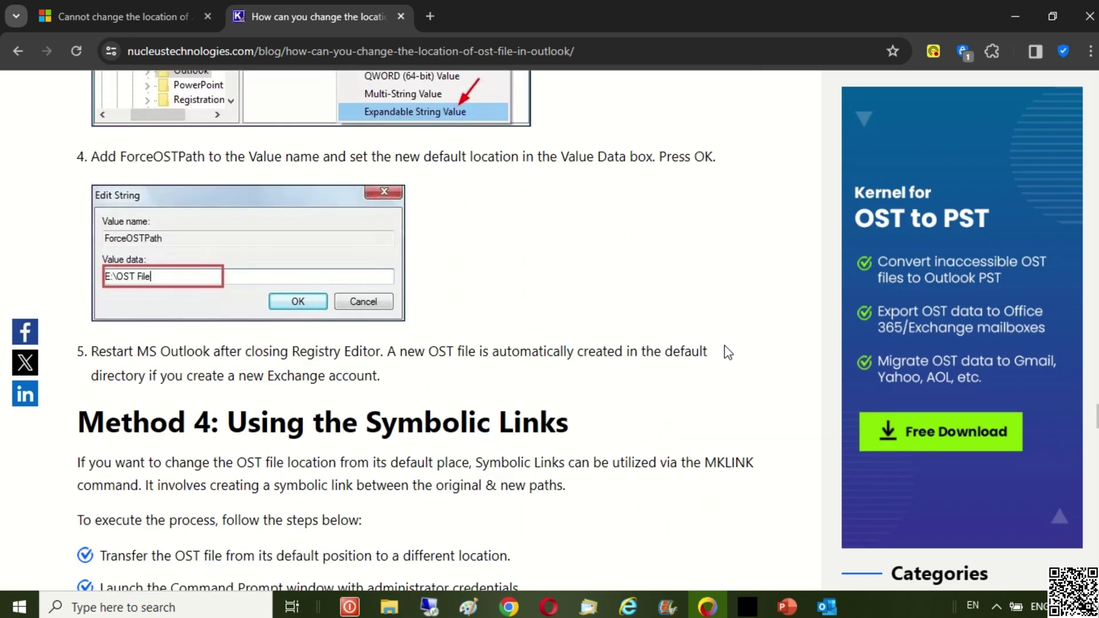
scroll(727, 352, "down", 1)
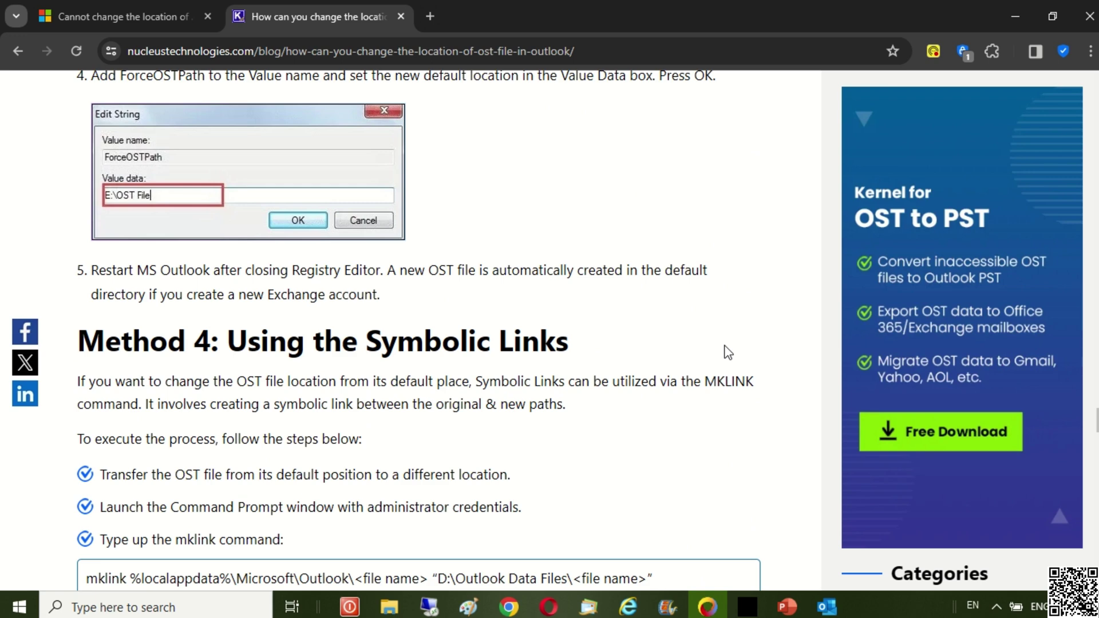
scroll(728, 351, "down", 1)
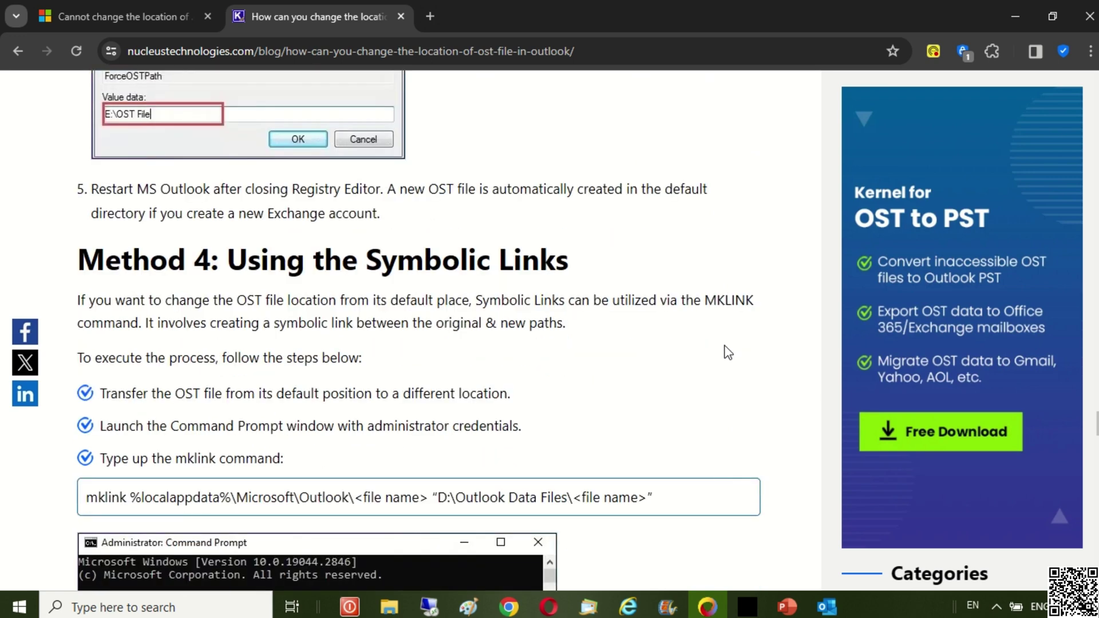
scroll(728, 351, "down", 1)
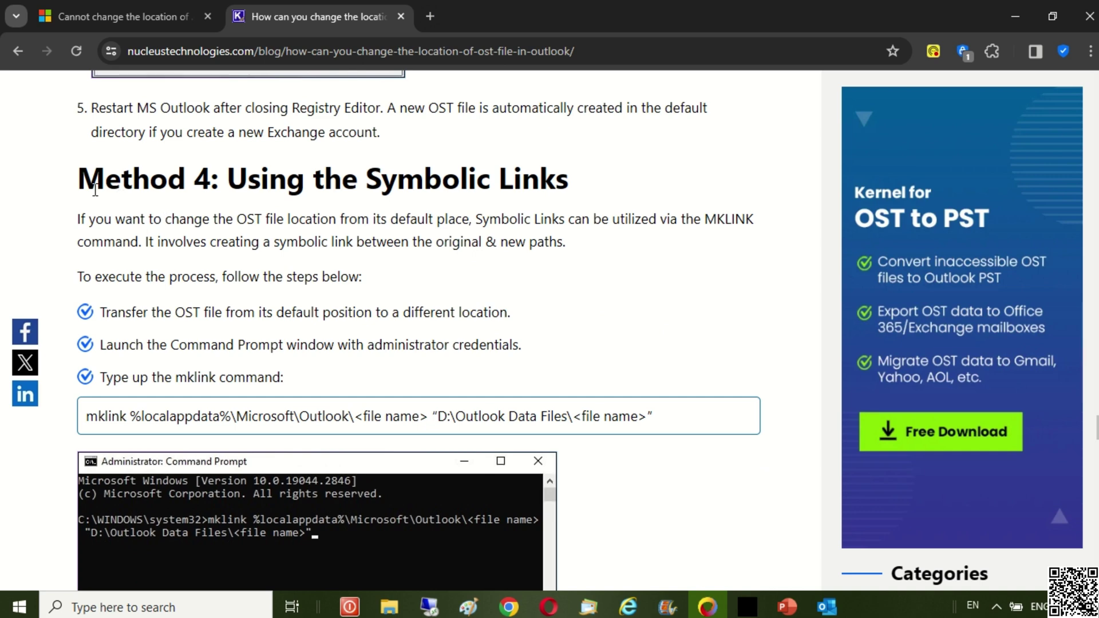
- Highlight the Method 4 heading and the mklink command, then return to Outlook's Account Settings
left_click_drag(80, 183, 568, 183)
scroll(610, 279, "down", 1)
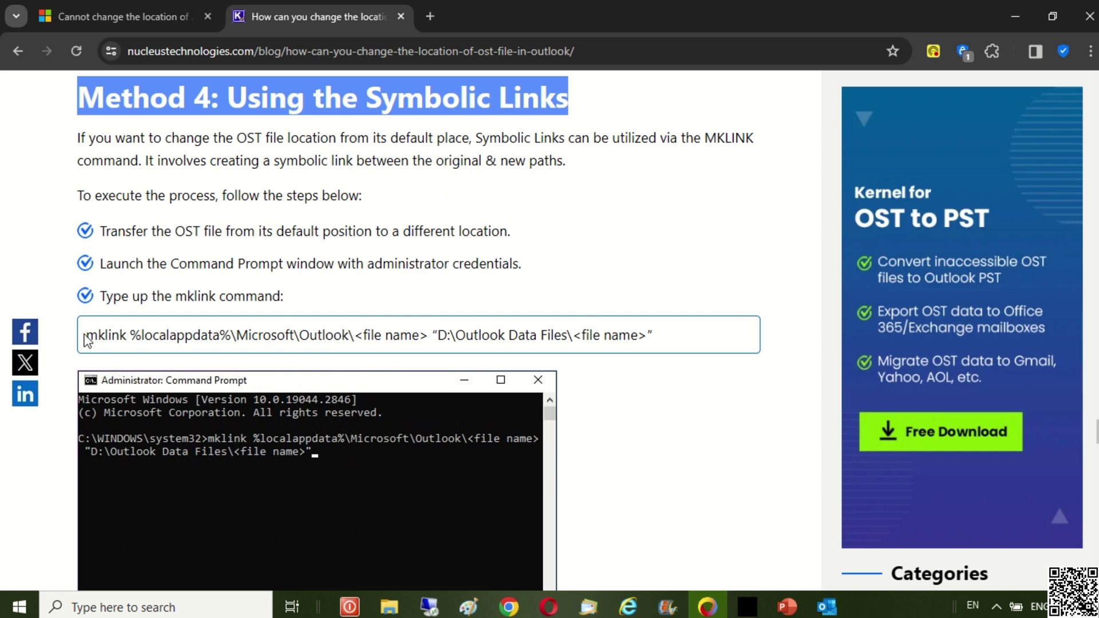
left_click_drag(85, 335, 659, 357)
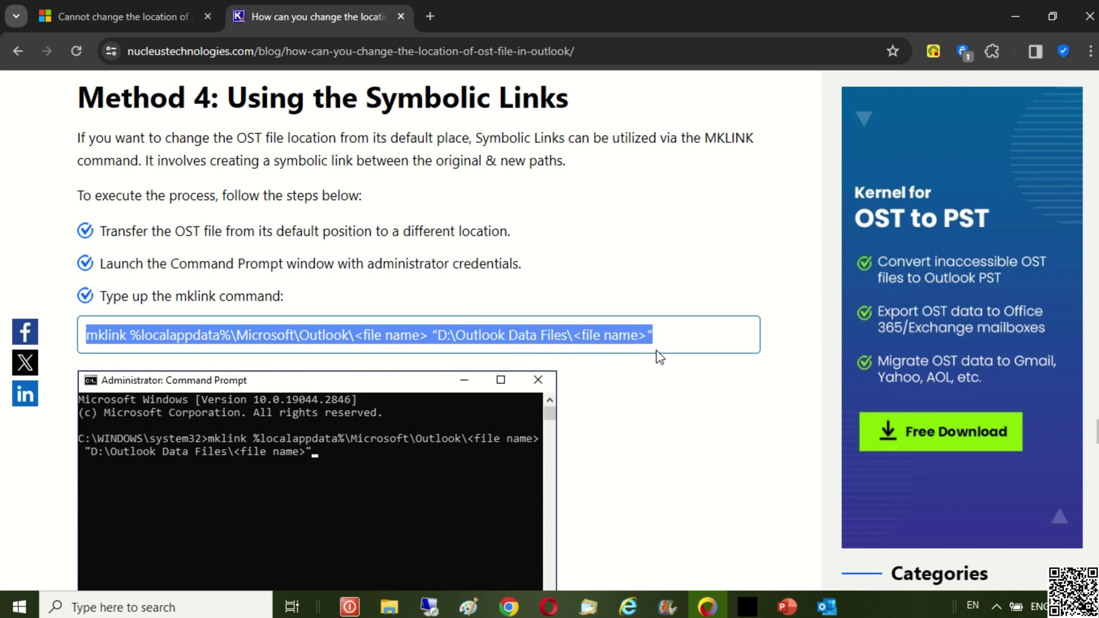
scroll(660, 356, "down", 1)
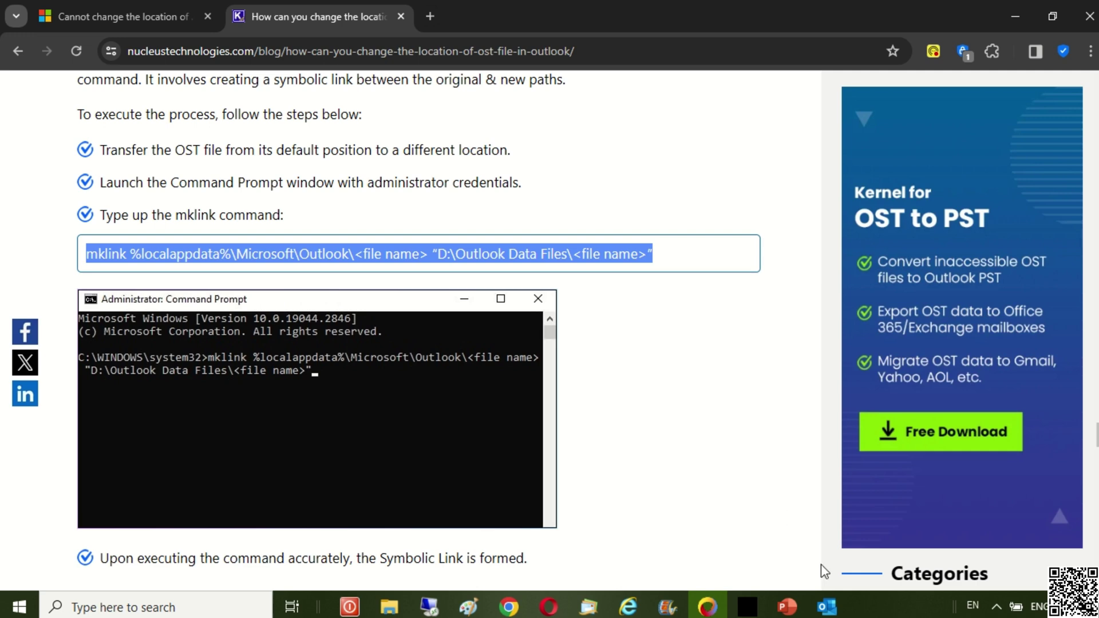
left_click(831, 610)
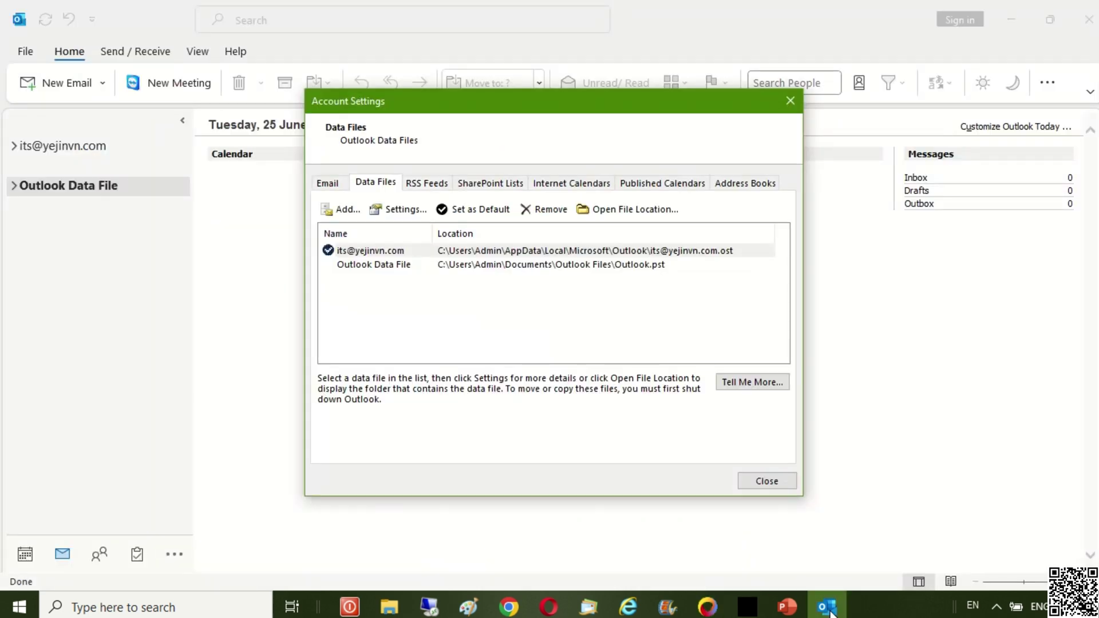
- Check the Exchange account's OST path in Advanced > Outlook Data File Settings without changing it
left_click(401, 254)
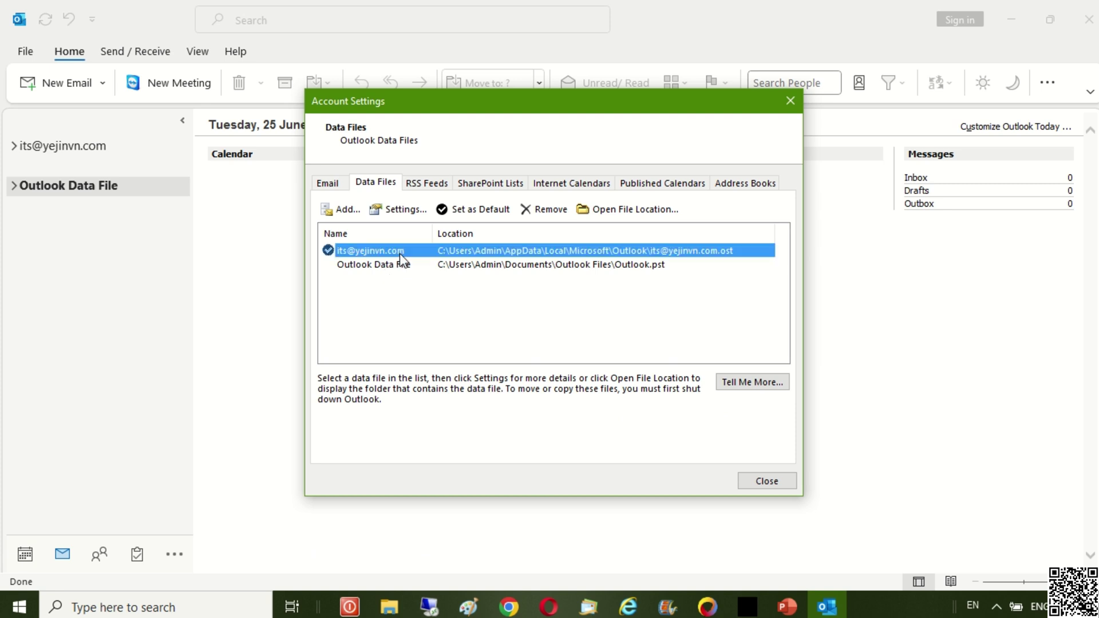
left_click(400, 210)
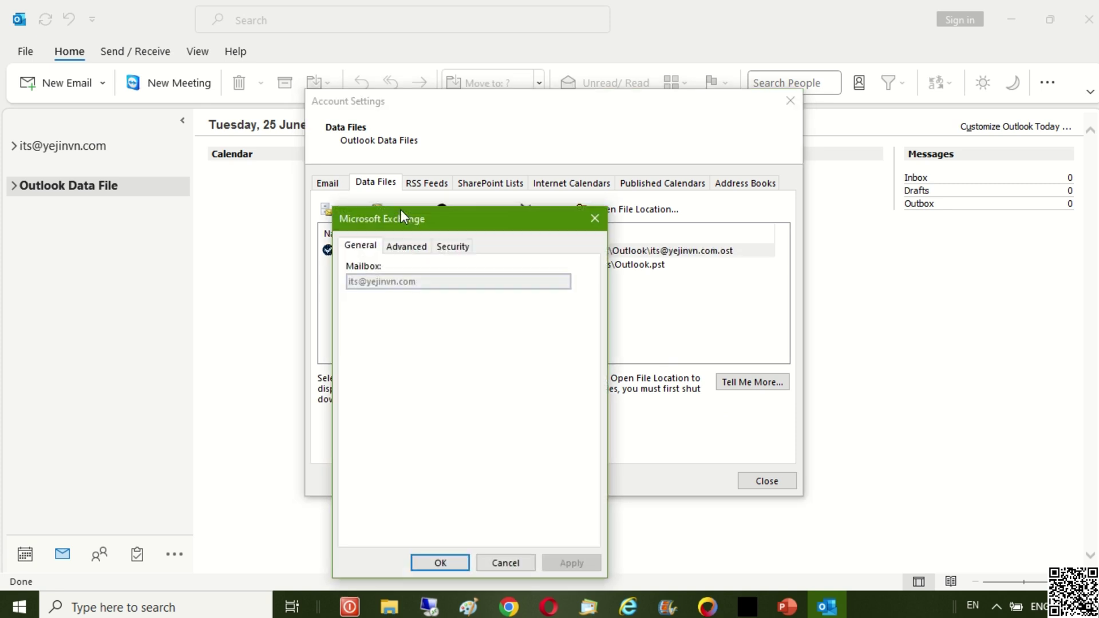
left_click(410, 247)
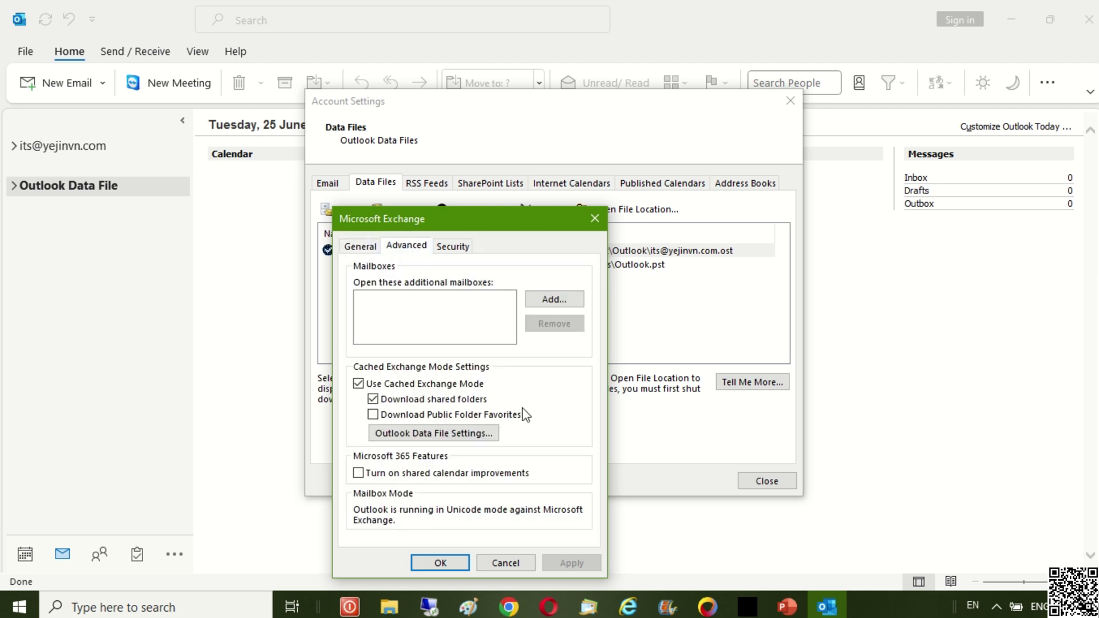
left_click(492, 433)
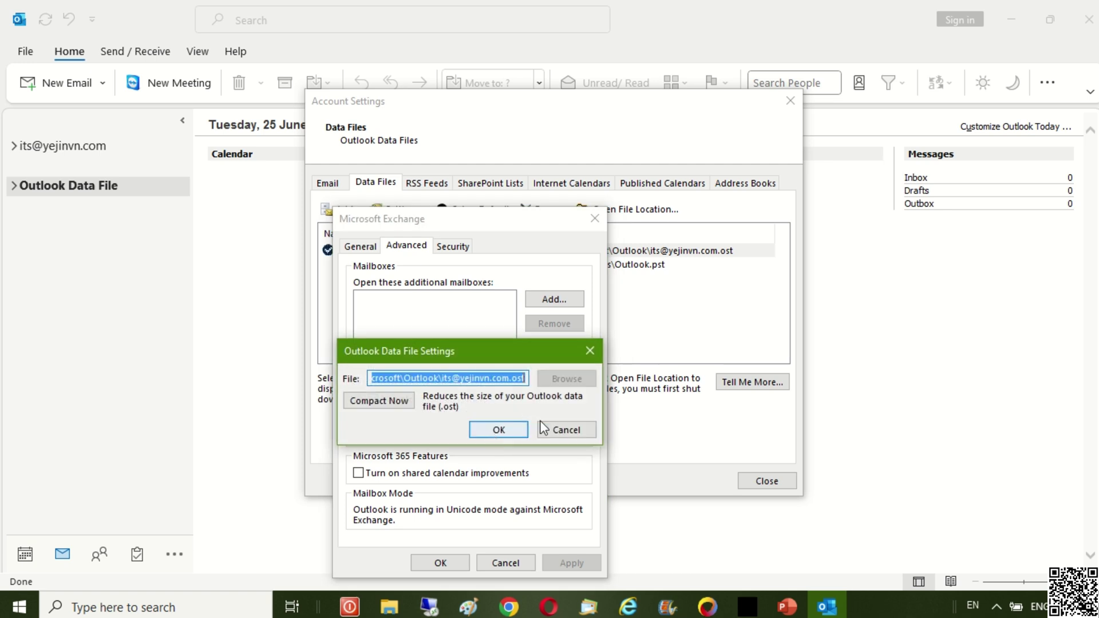
left_click(565, 430)
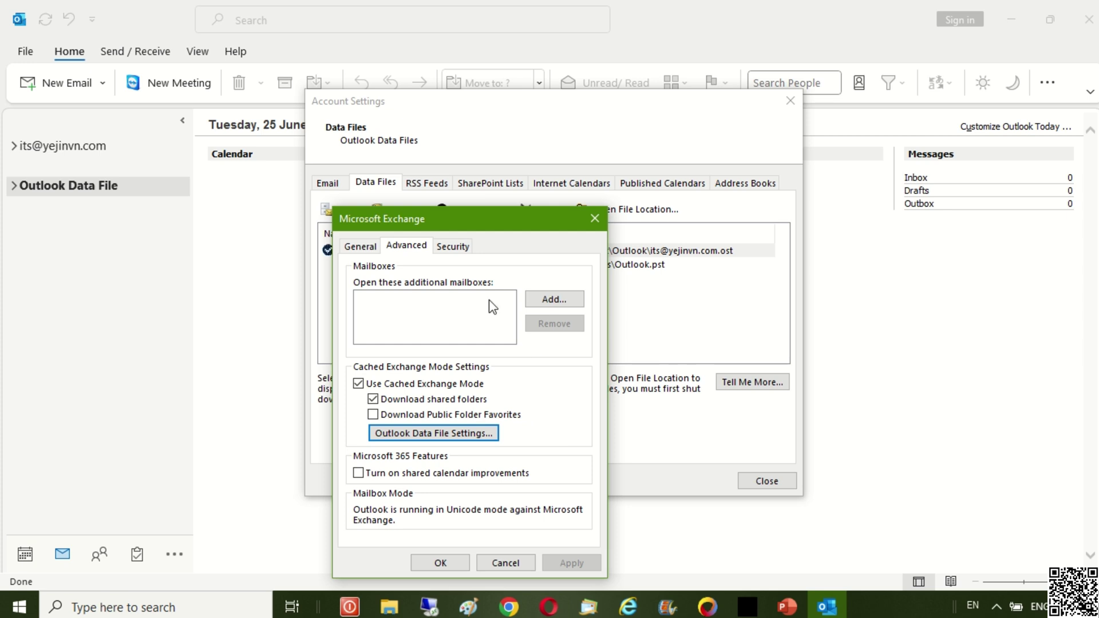
- Close the Exchange settings unchanged and open the folder containing the OST file
left_click(458, 246)
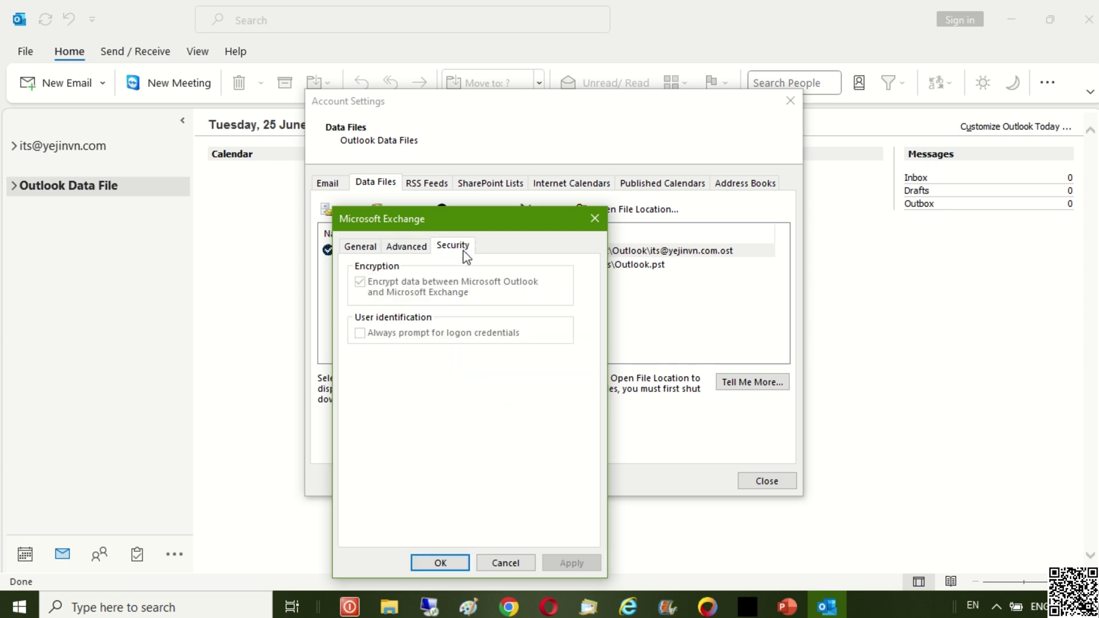
left_click(421, 250)
left_click(370, 253)
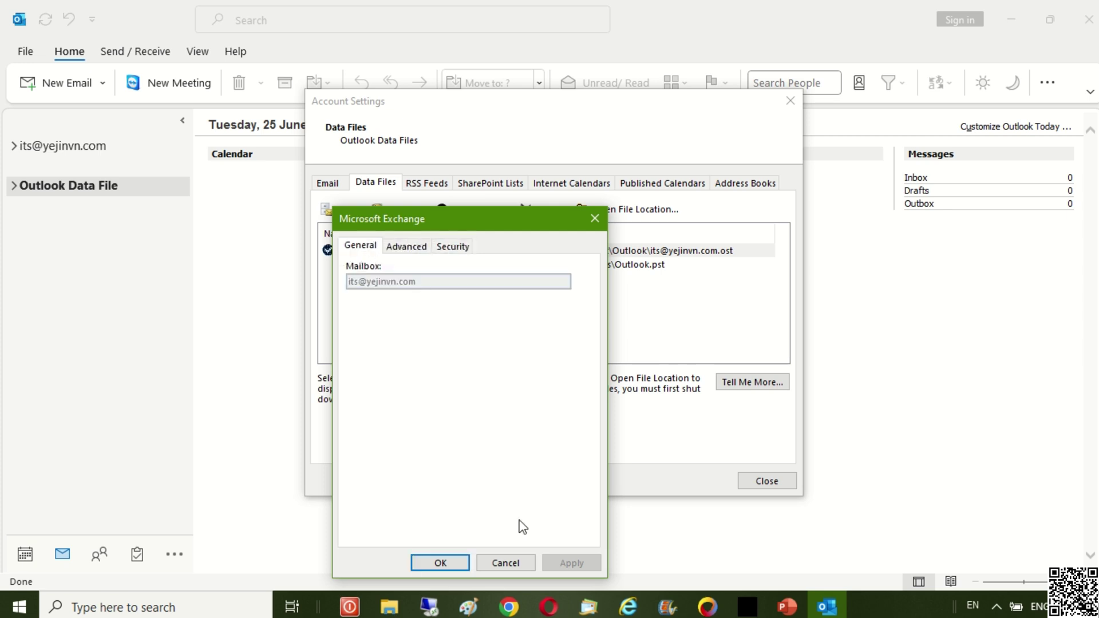
left_click(523, 563)
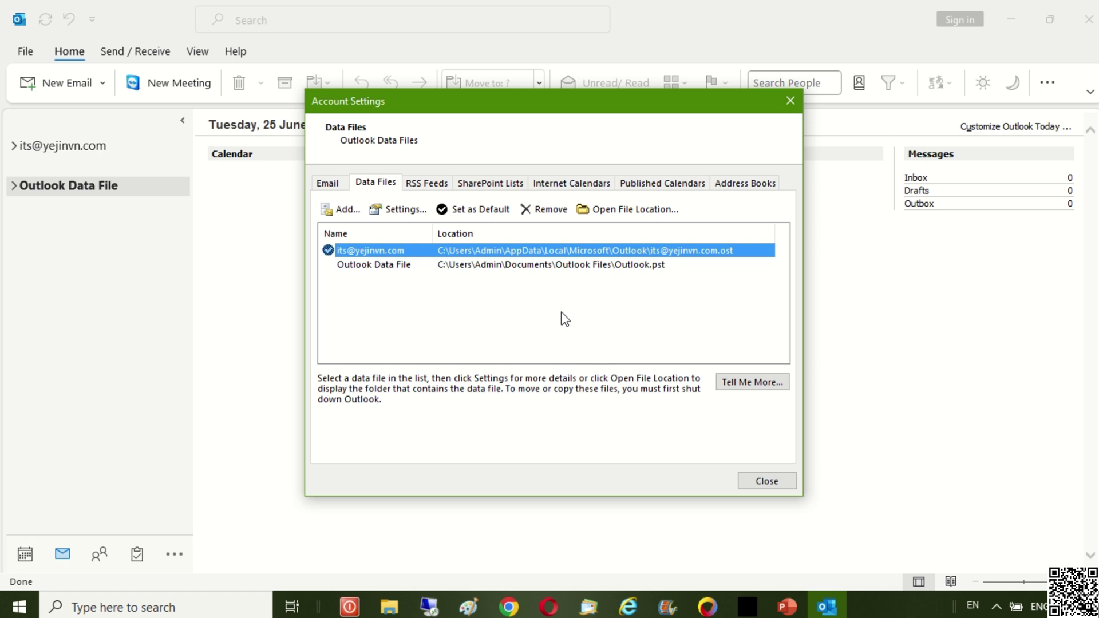
left_click(663, 213)
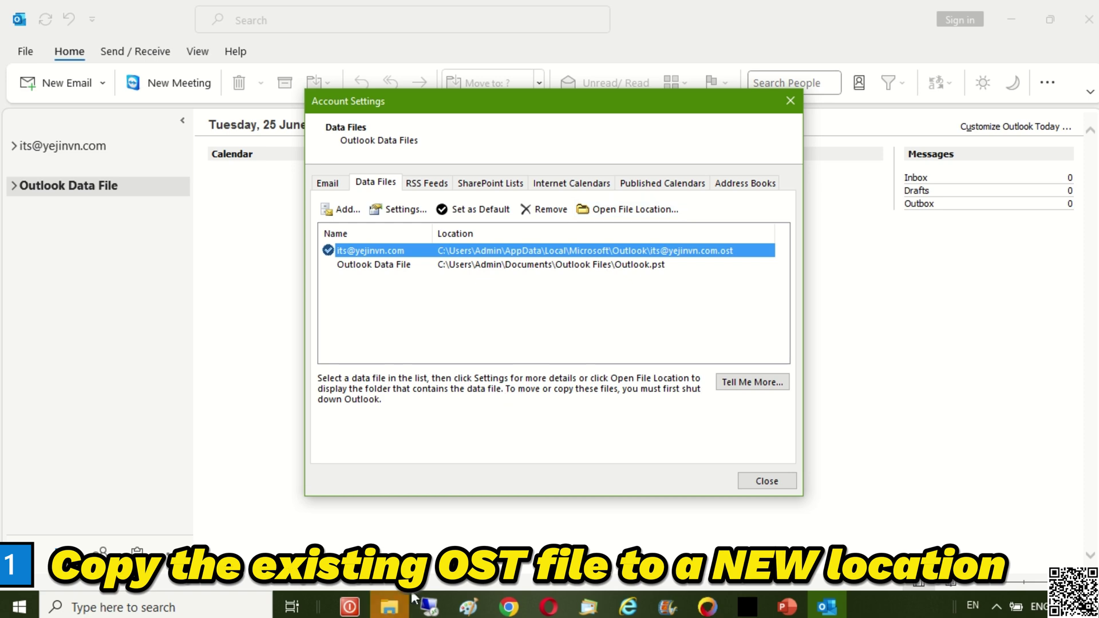
- Copy the OST data file and open the SOFTS (E:) drive
left_click(349, 533)
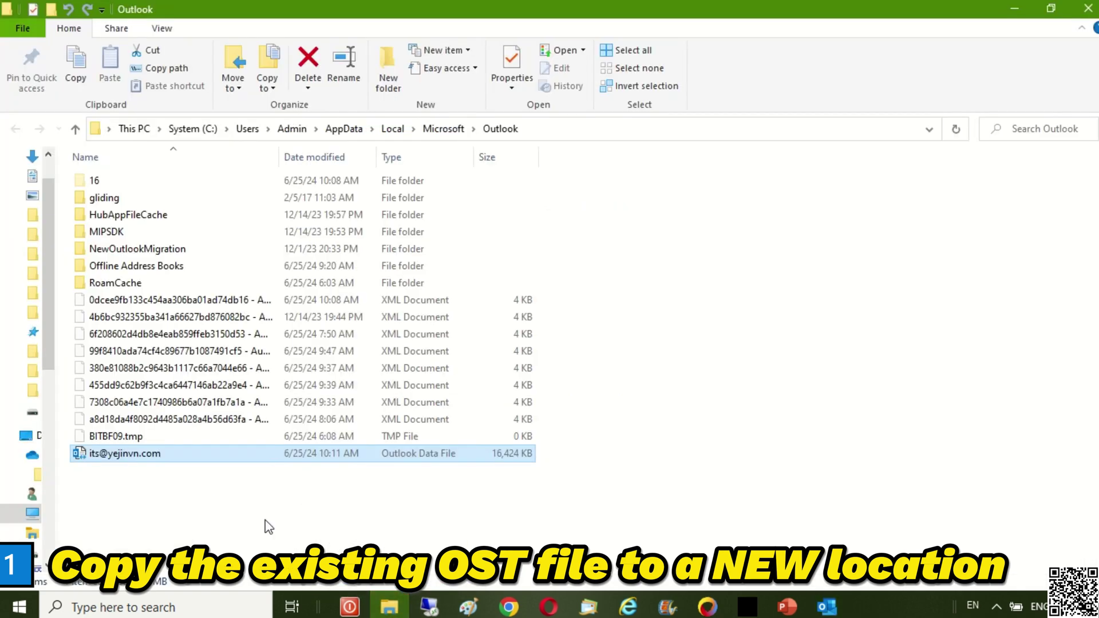
right_click(204, 452)
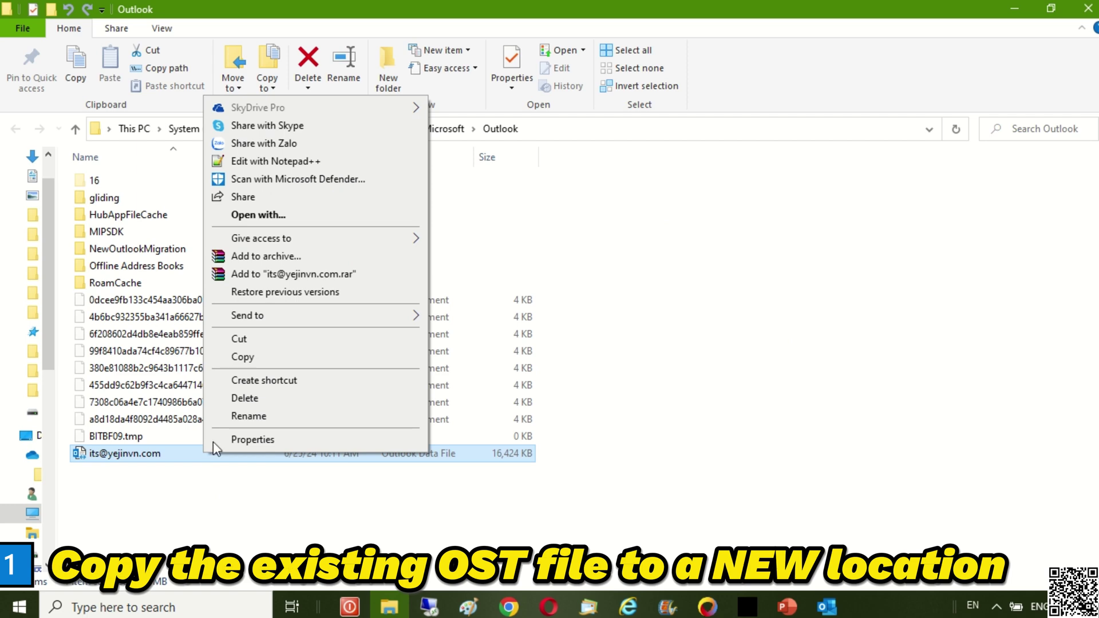
left_click(243, 356)
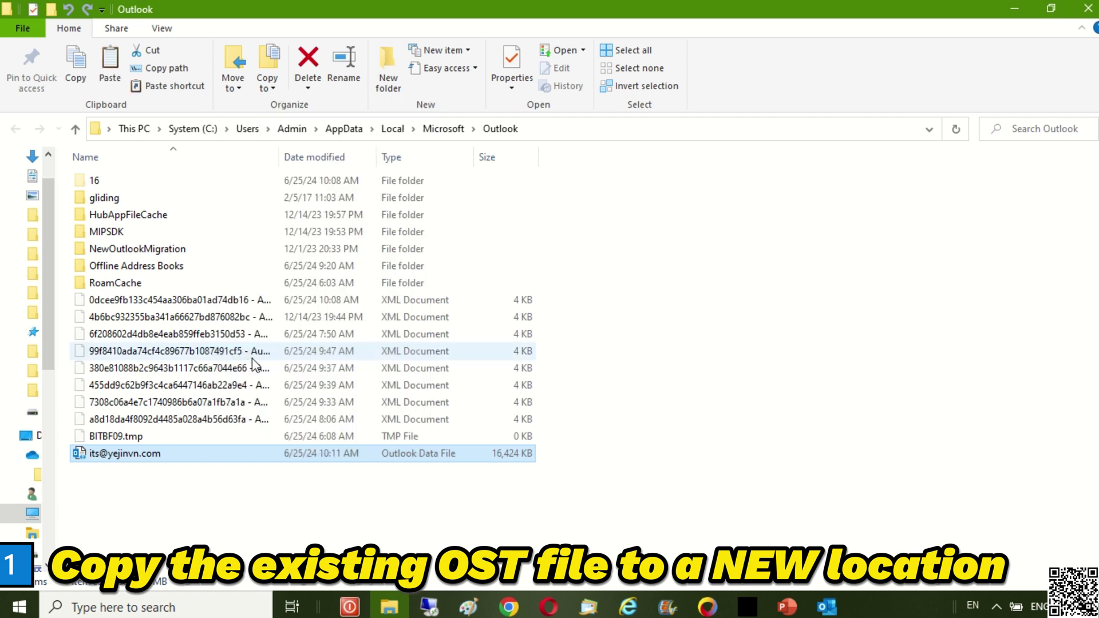
left_click(137, 130)
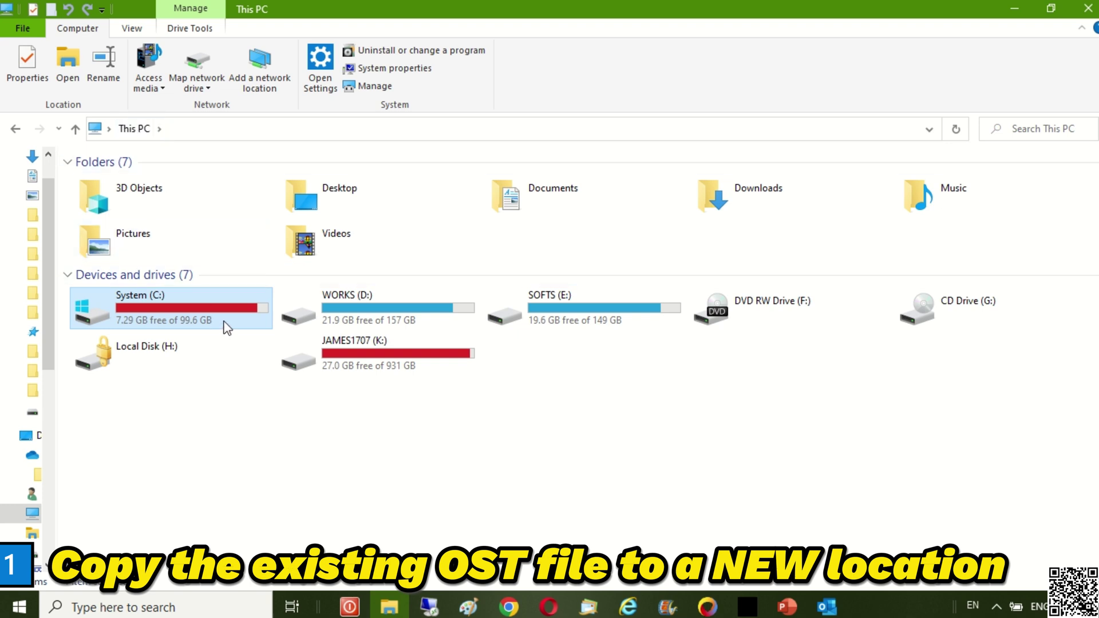
left_click(584, 322)
double_click(582, 318)
- Create a new folder named 'Outlook OST' on E: and open it
right_click(584, 323)
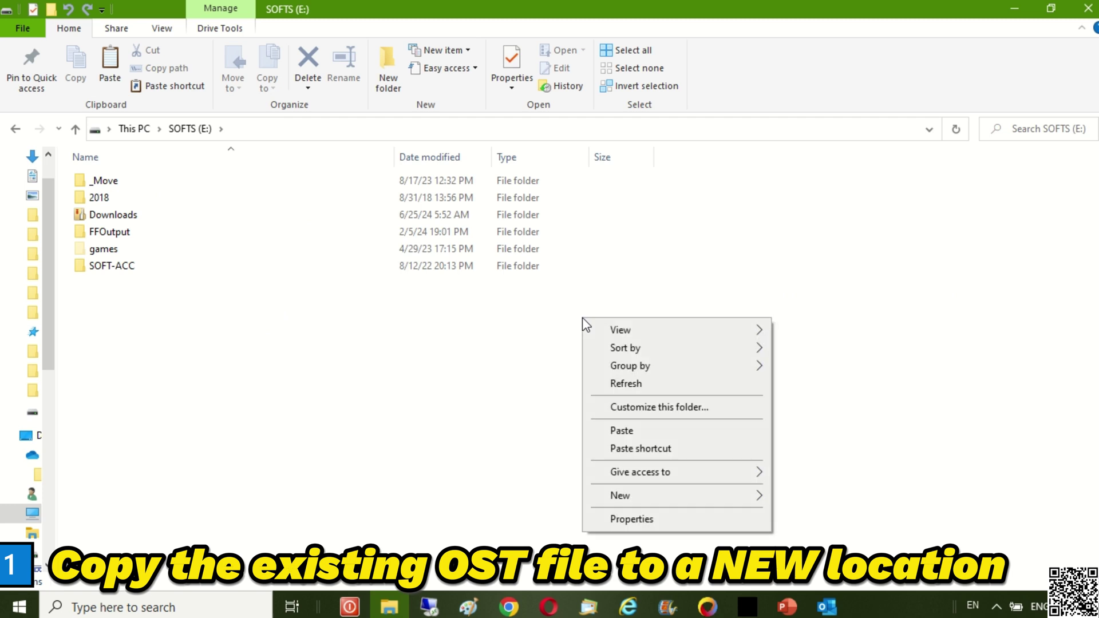
mouse_move(644, 500)
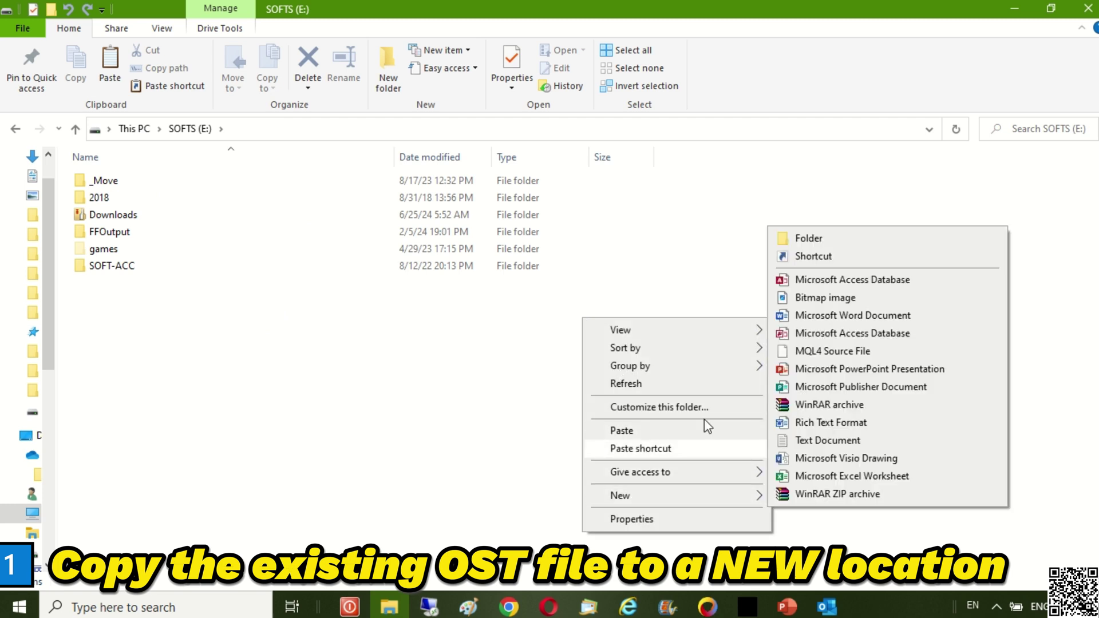
left_click(816, 240)
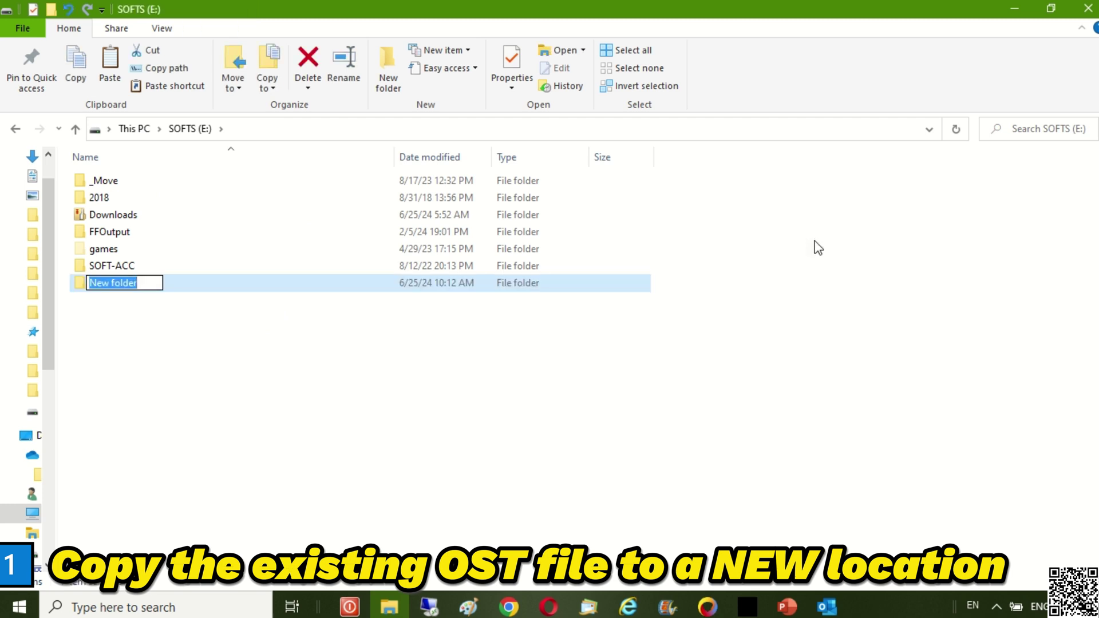
type("oU")
key("BackSpace")
key("BackSpace")
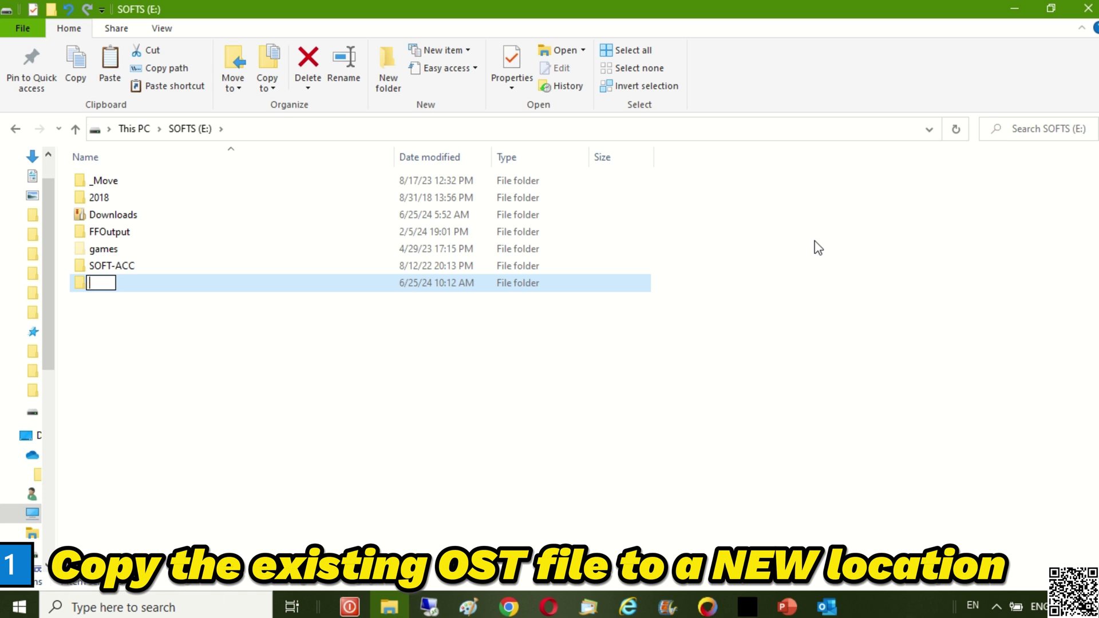
type("Outlook")
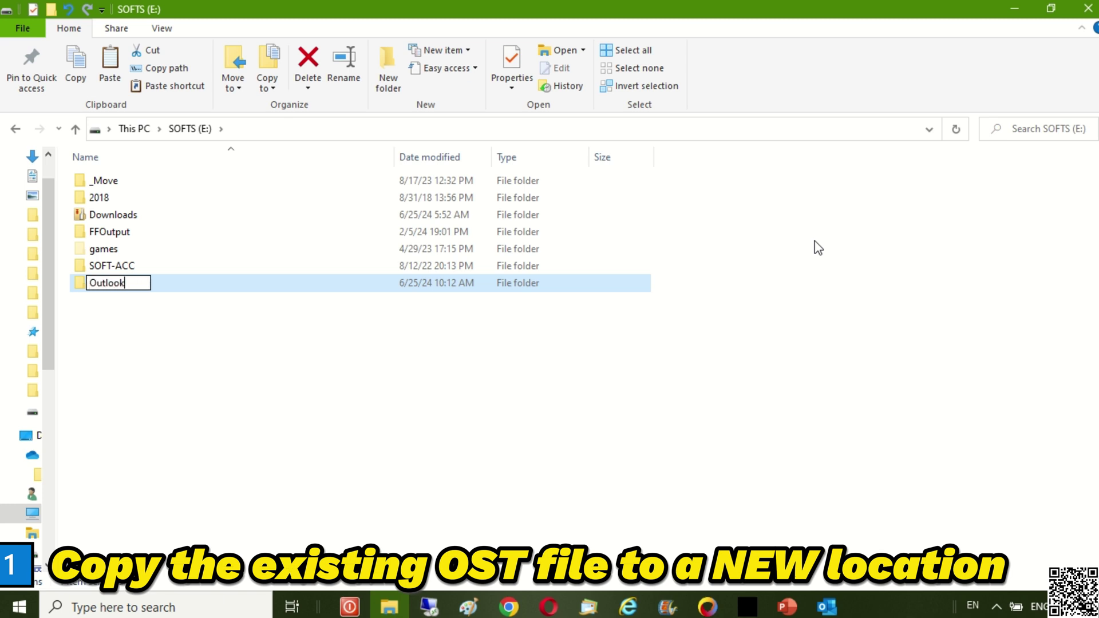
type(" OST")
key("Return")
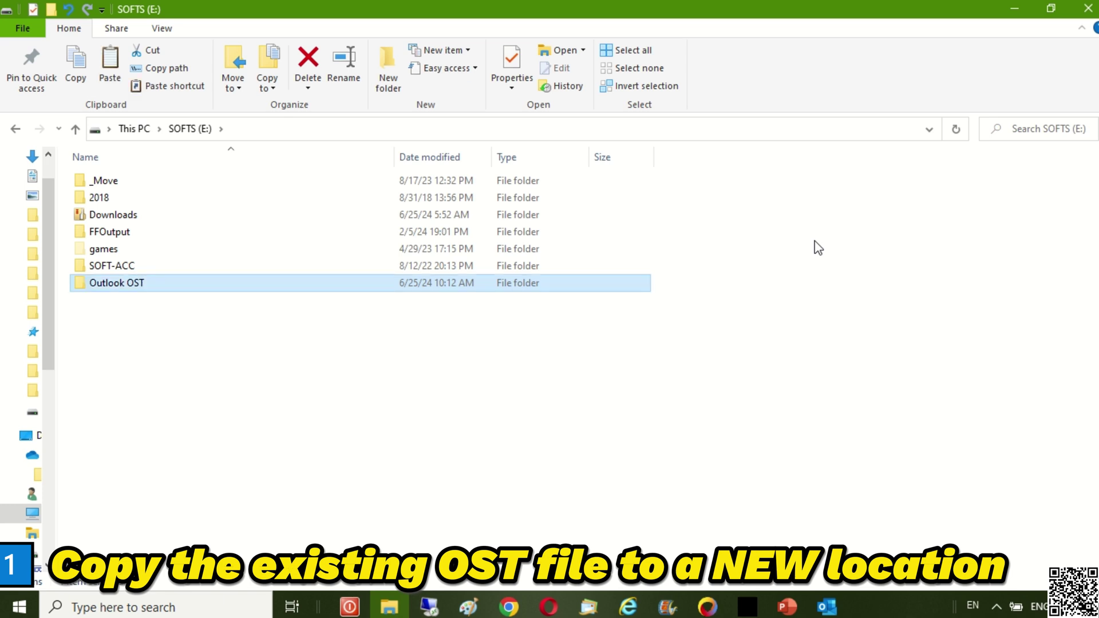
key("Return")
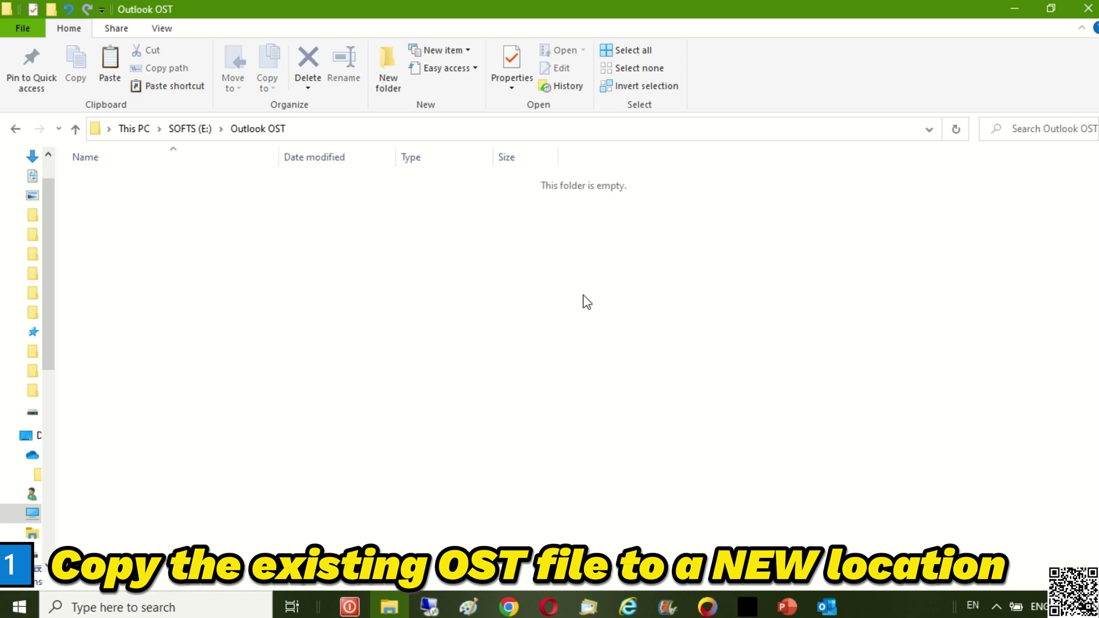
right_click(565, 296)
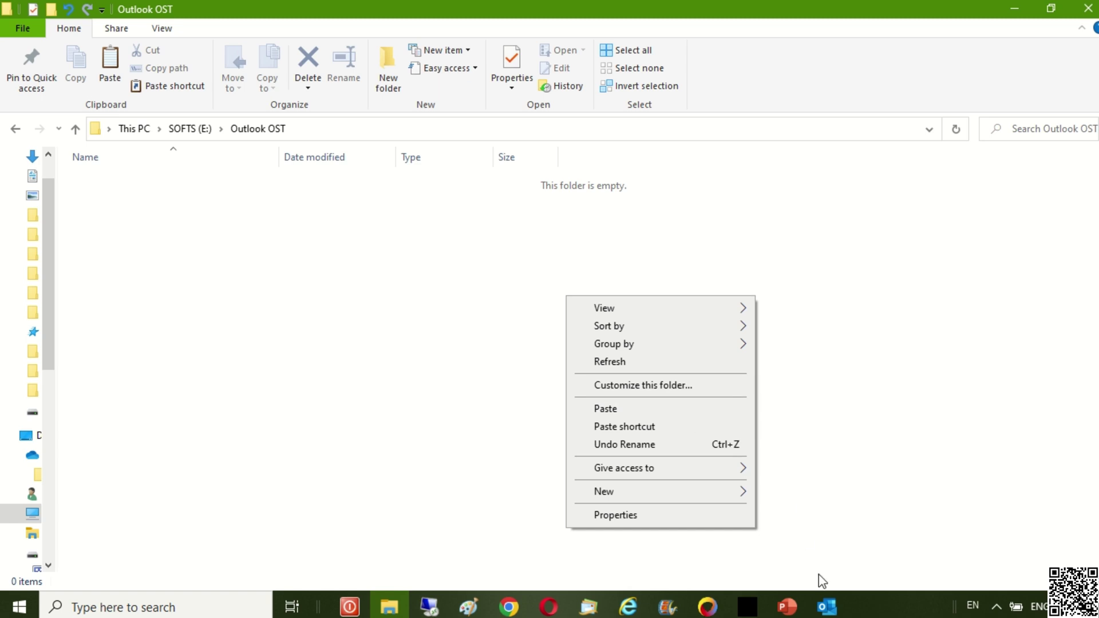
- Return to Outlook and close the Account Settings window
left_click(830, 611)
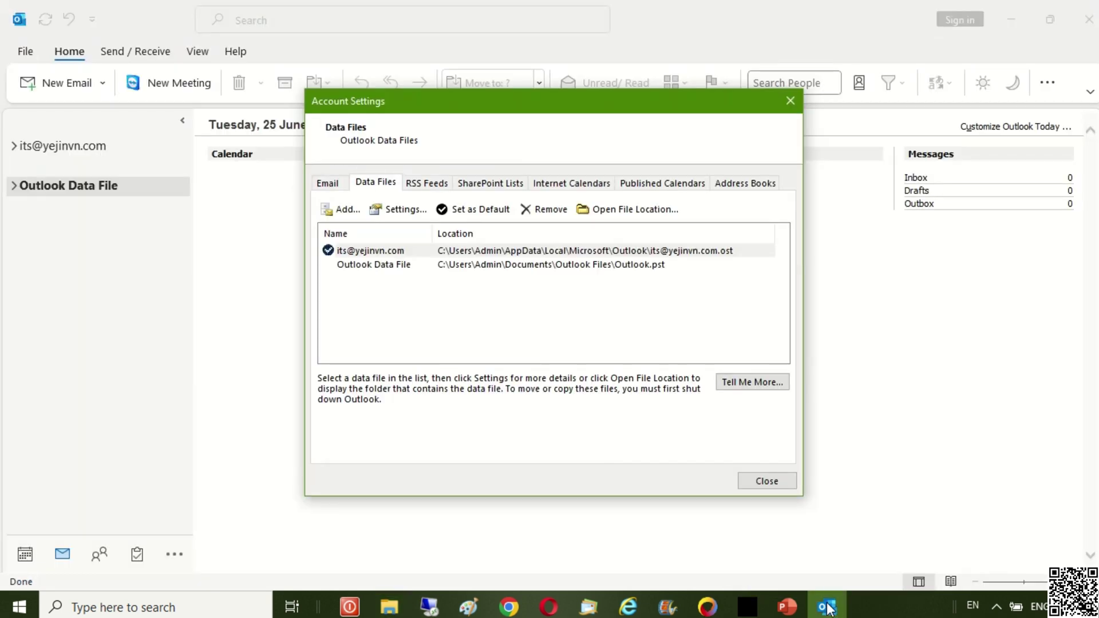
left_click(790, 483)
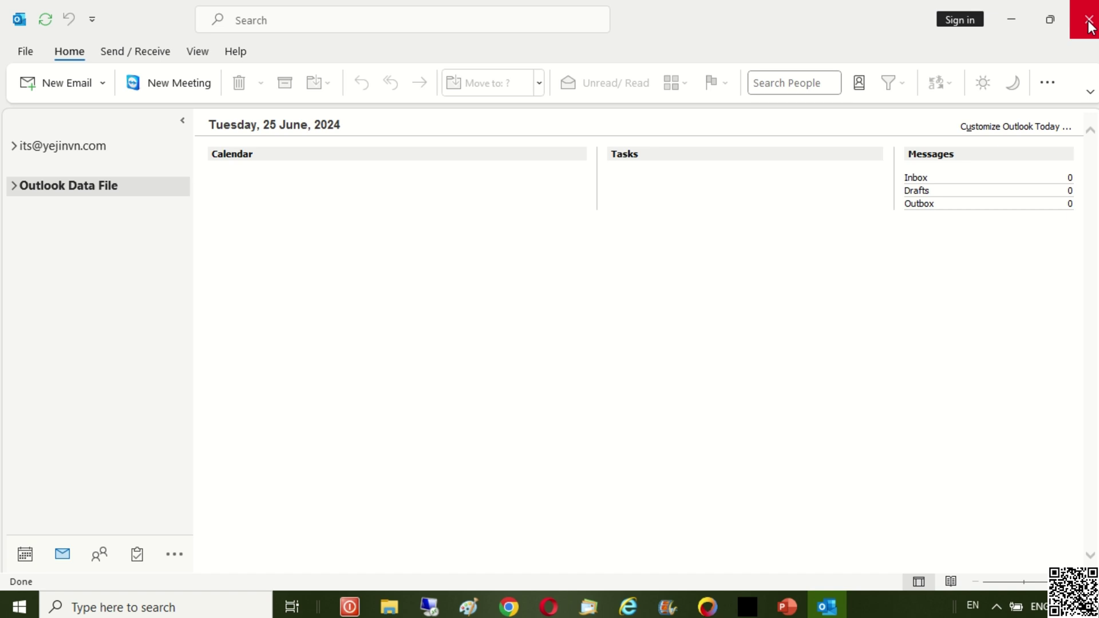
- Exit Outlook and paste the OST data file into the Outlook OST folder
left_click(1090, 22)
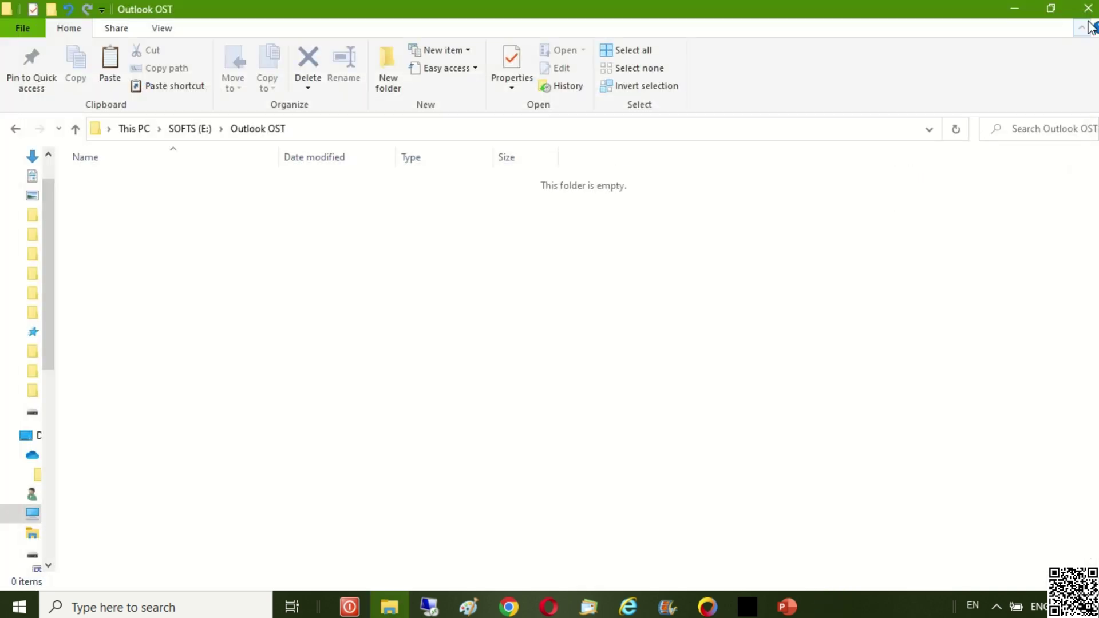
right_click(559, 283)
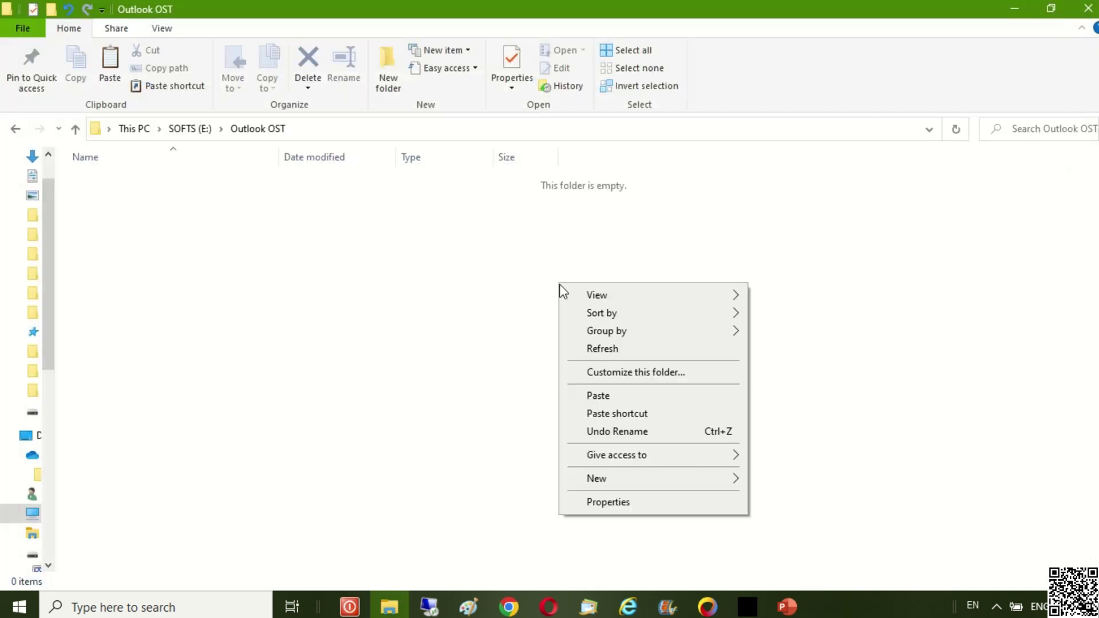
left_click(632, 403)
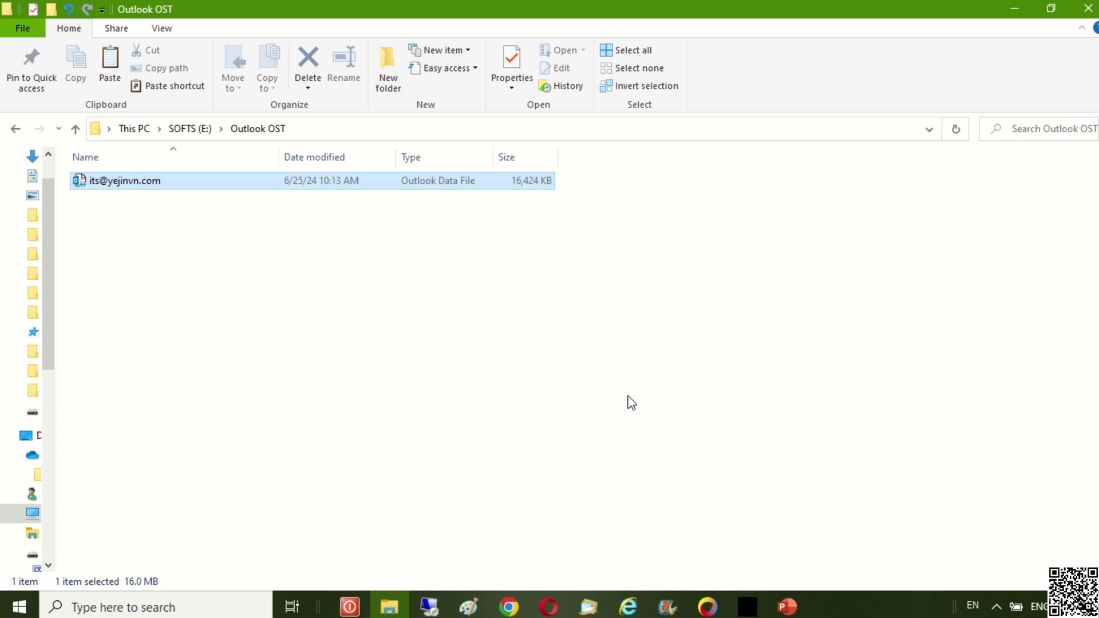
- Copy the folder path E:\Outlook OST from the address bar
left_click(408, 128)
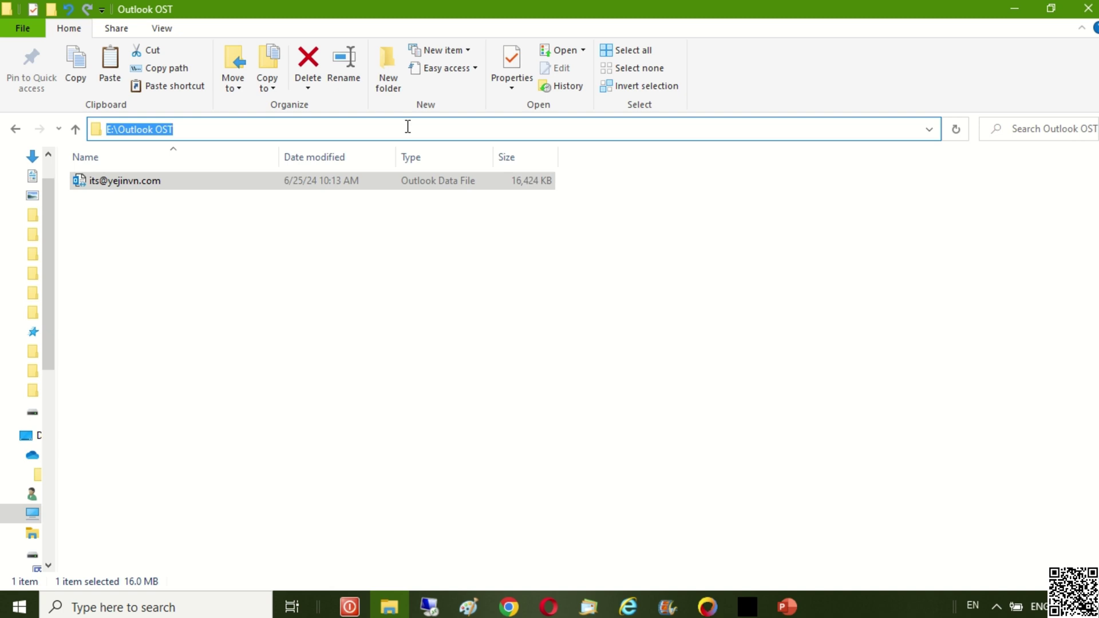
right_click(407, 128)
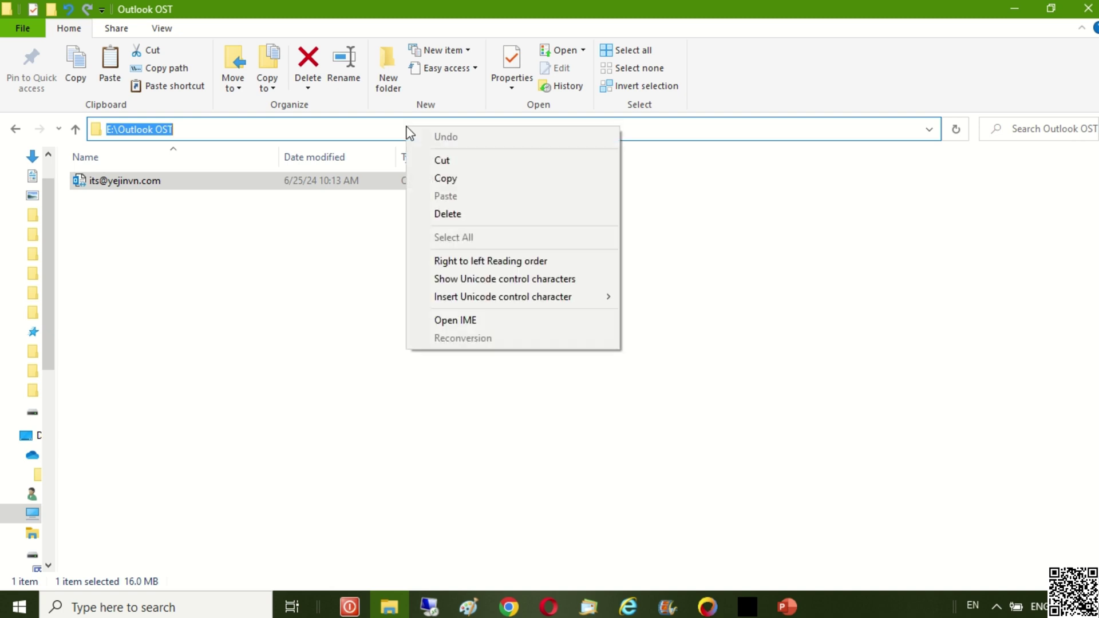
left_click(469, 182)
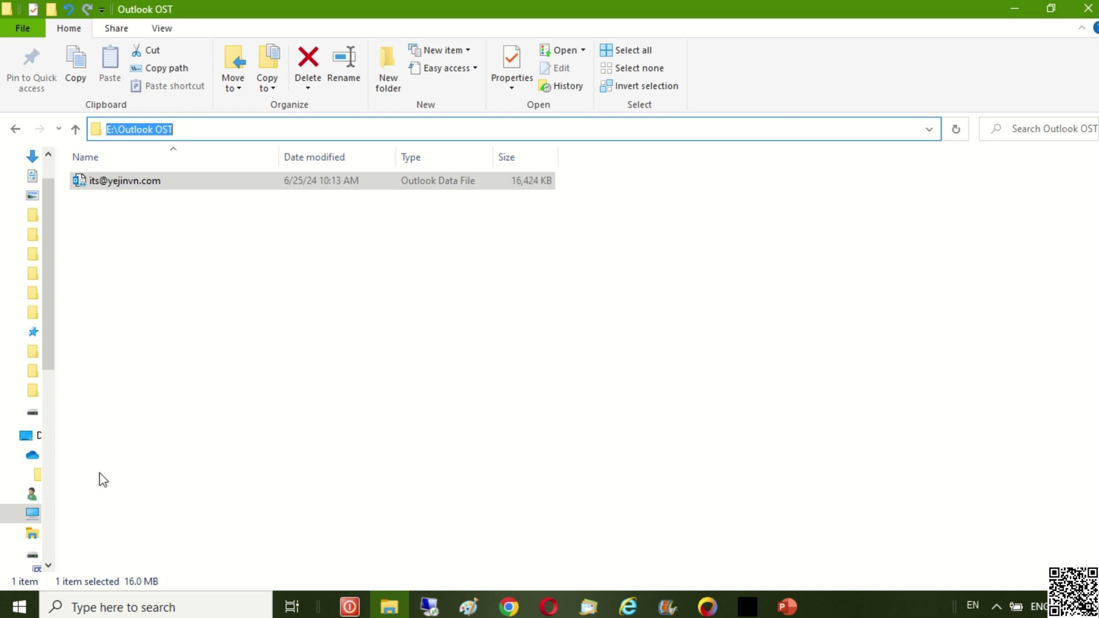
- Reach Programs and Features through the Win+X Apps & features settings page
left_click(110, 607)
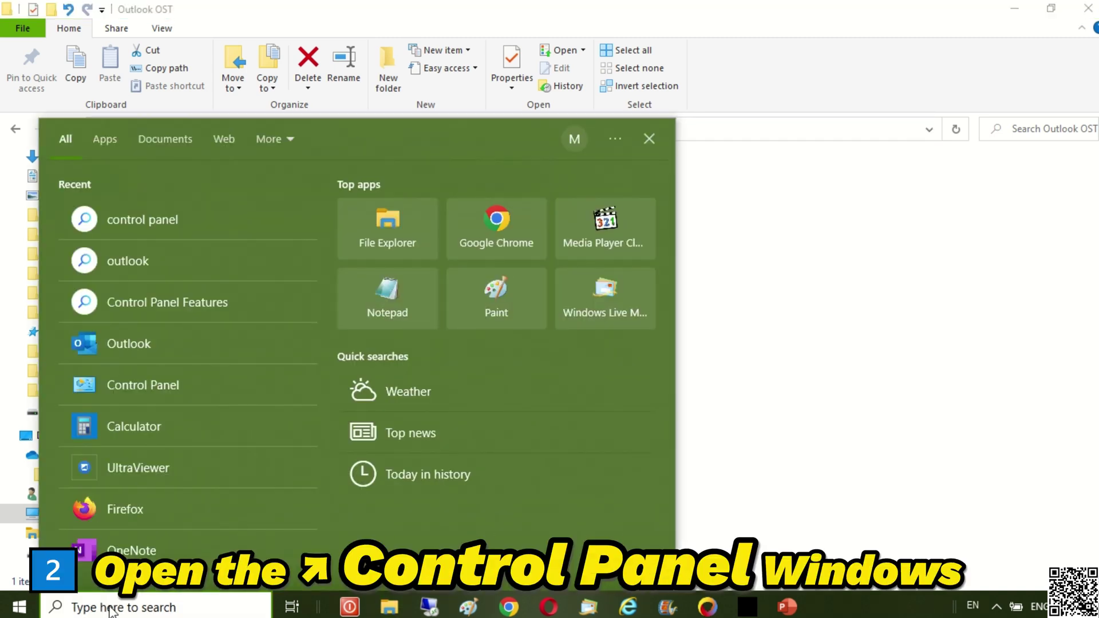
type("con")
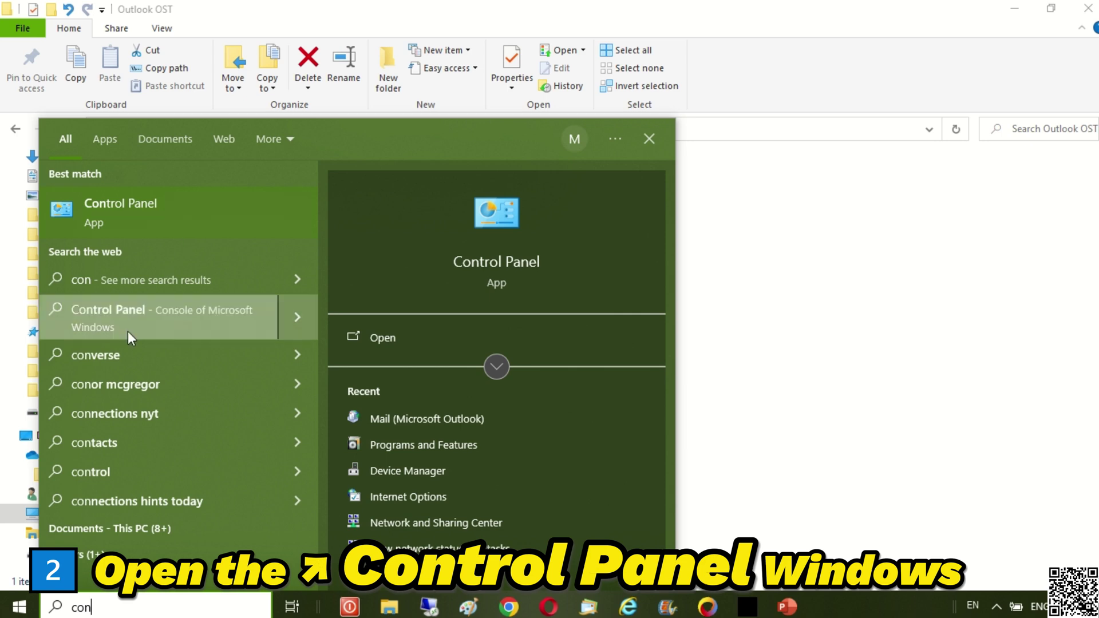
right_click(23, 608)
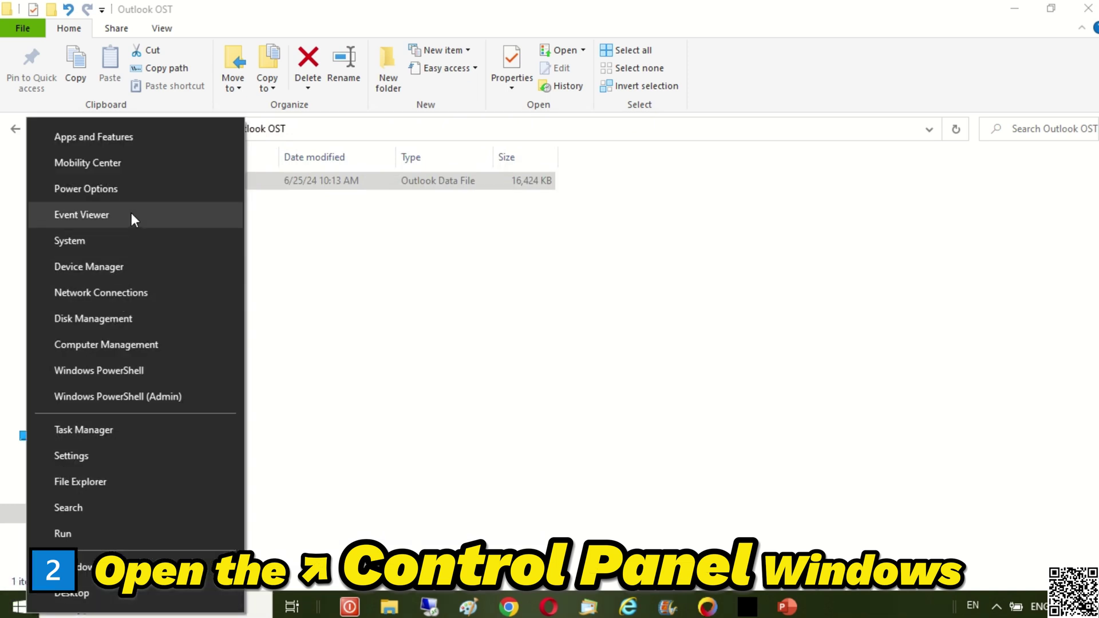
left_click(166, 135)
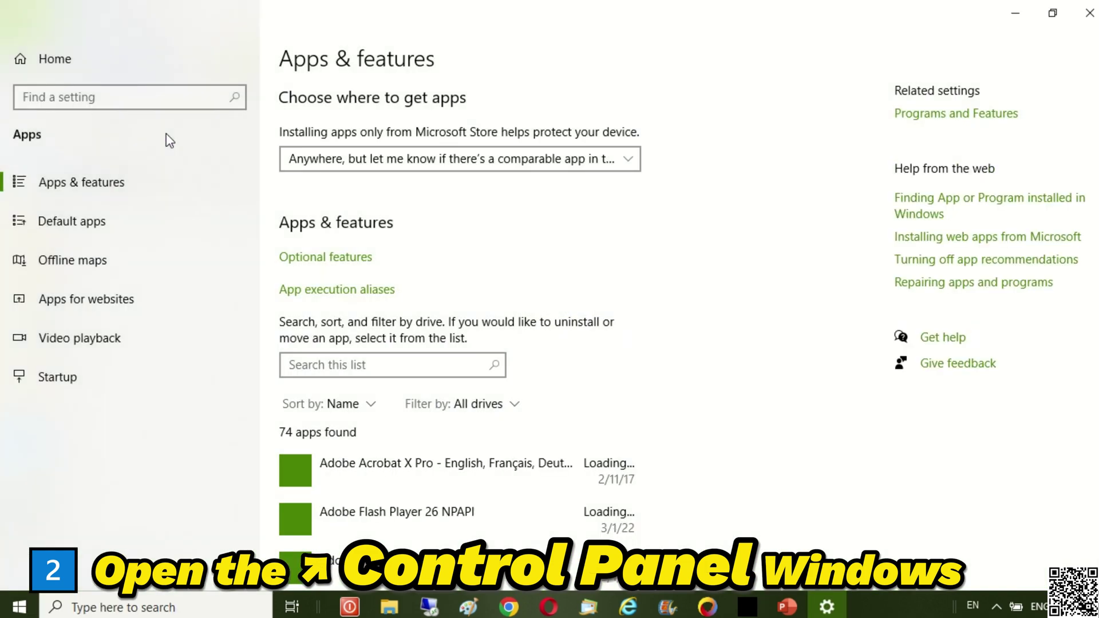
left_click(1006, 118)
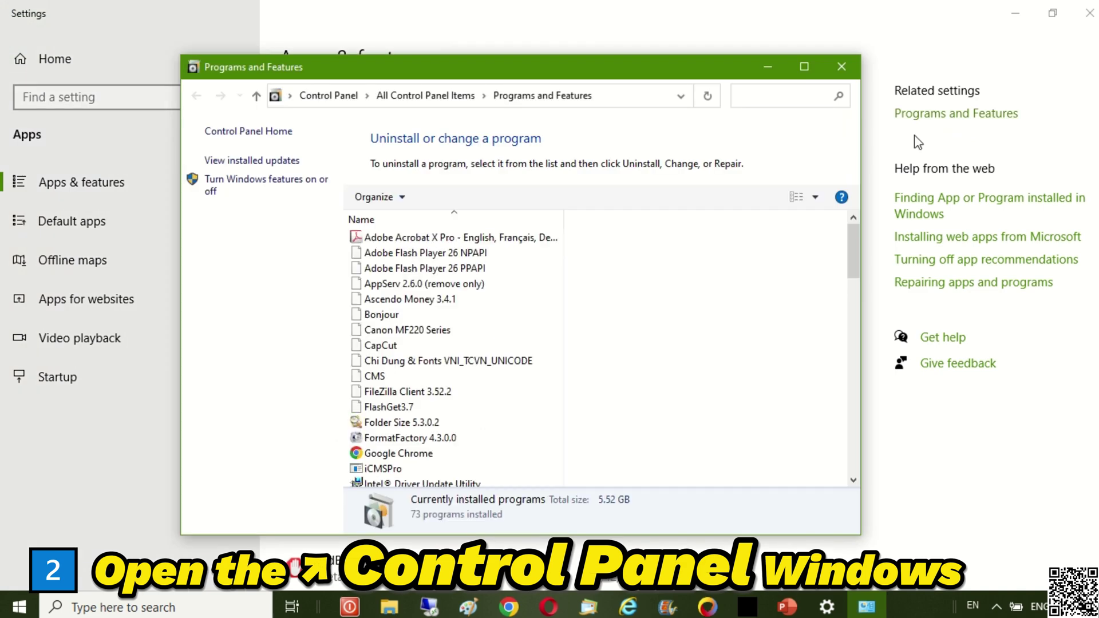
- Show all Control Panel items as small icons, then close Control Panel and Settings
left_click(332, 96)
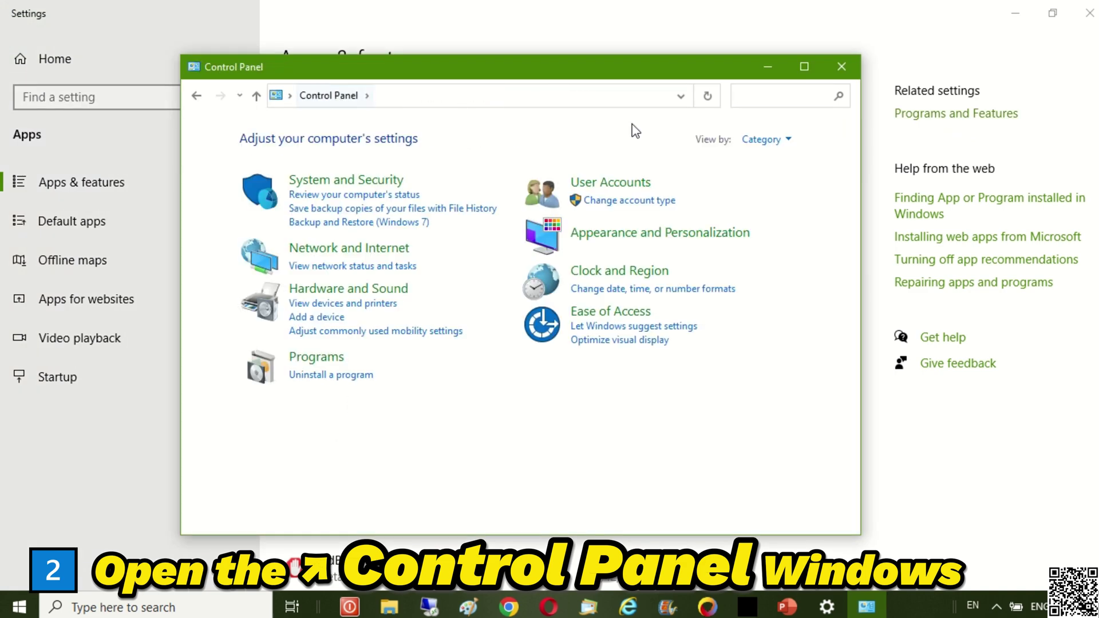
left_click(768, 142)
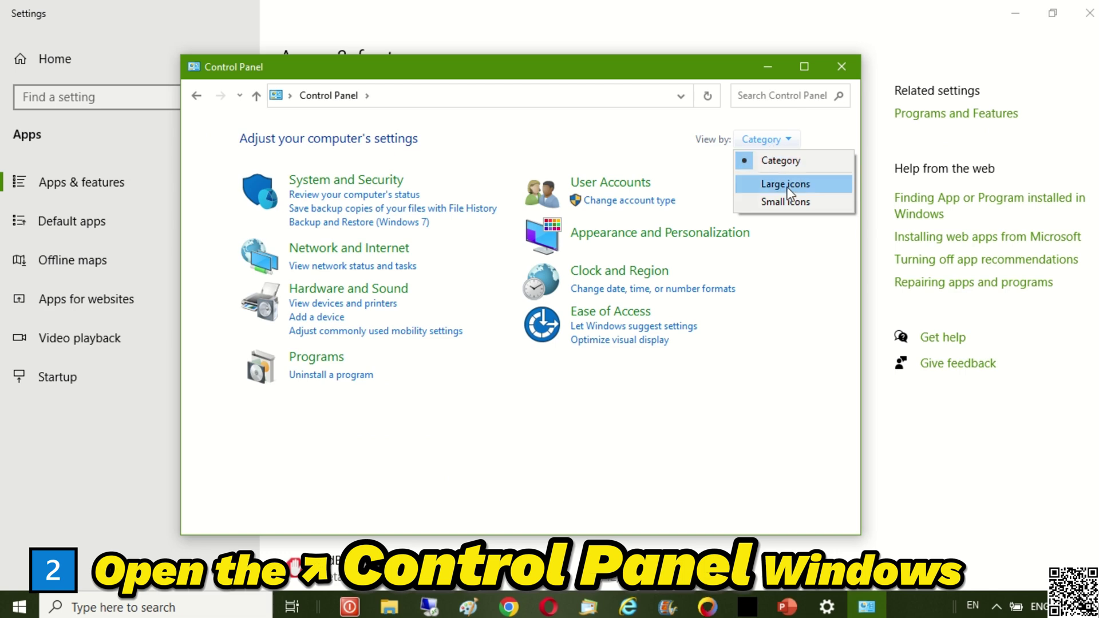
left_click(789, 202)
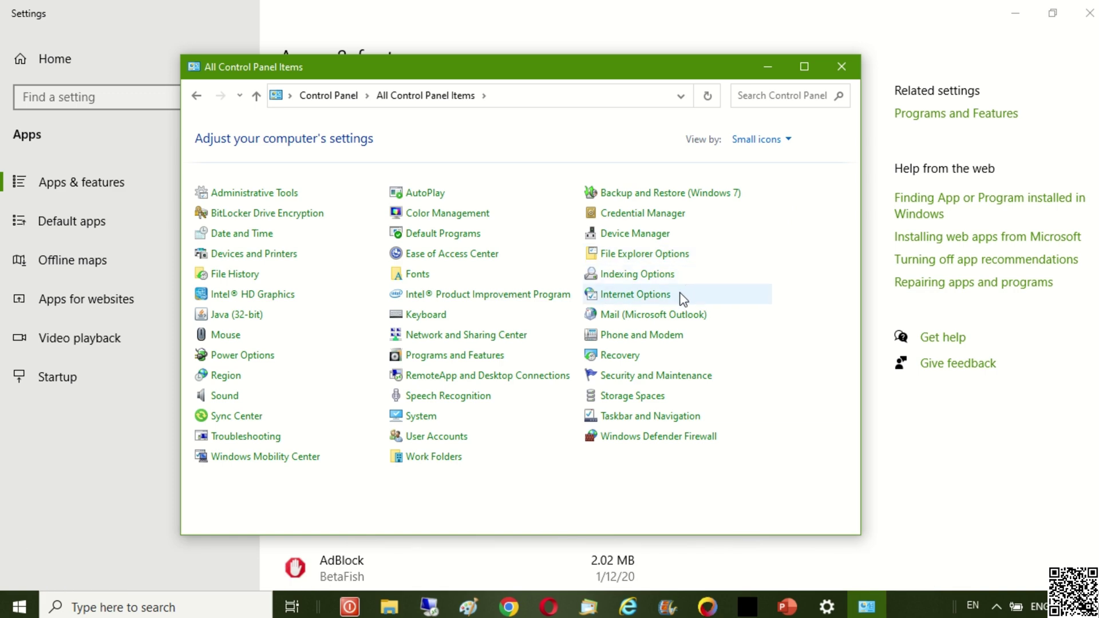
left_click(842, 68)
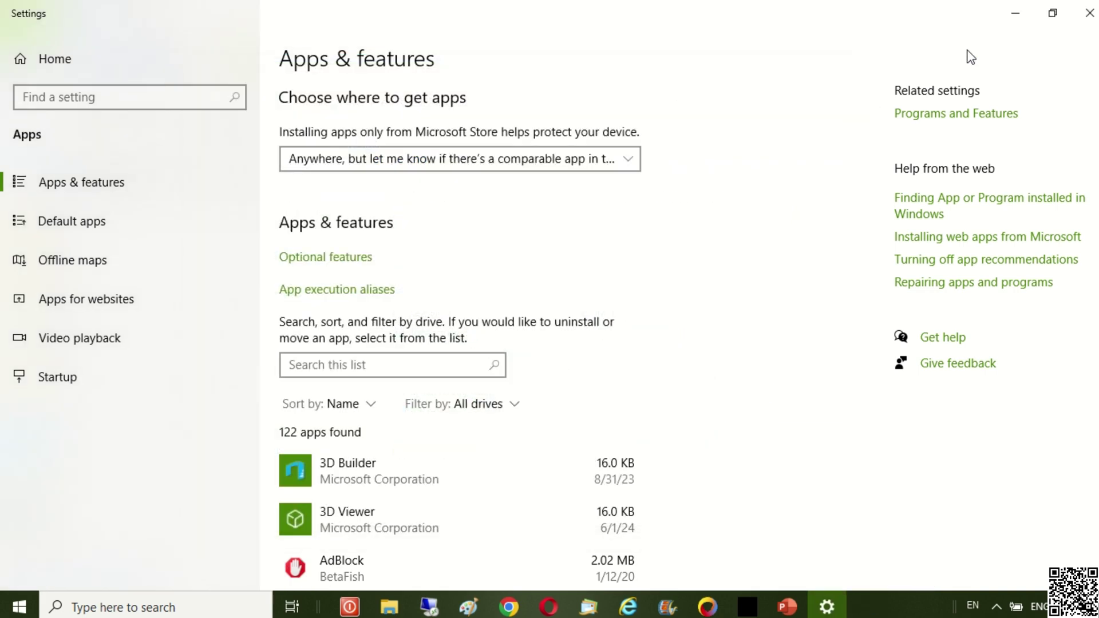
left_click(1088, 16)
left_click(183, 607)
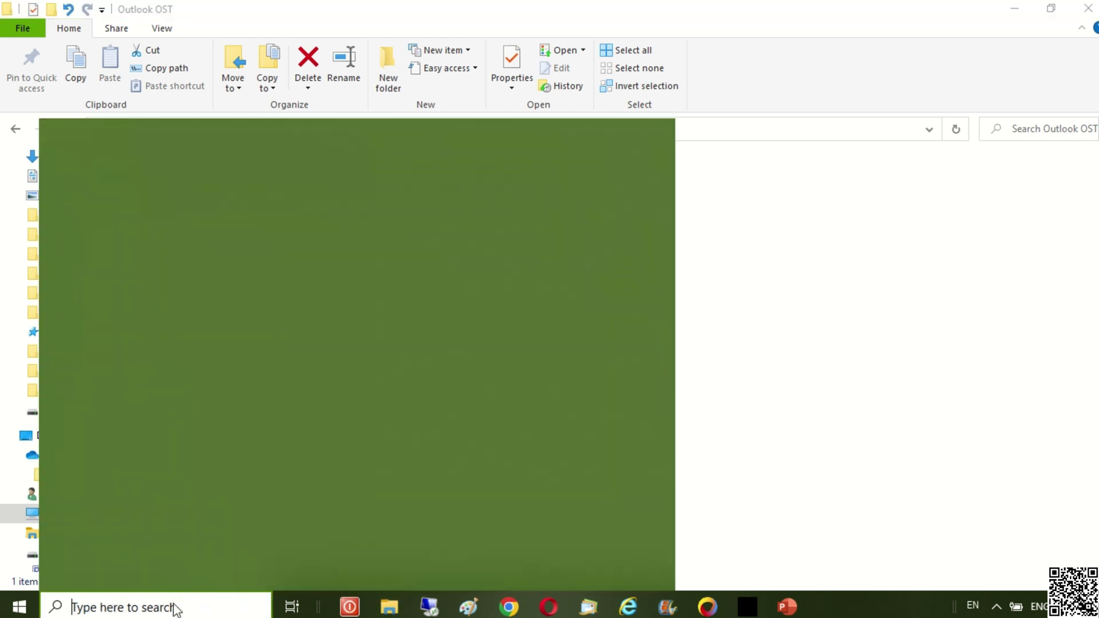
- Reopen Control Panel from search, maximize it, and launch Mail (Microsoft Outlook)
type("co")
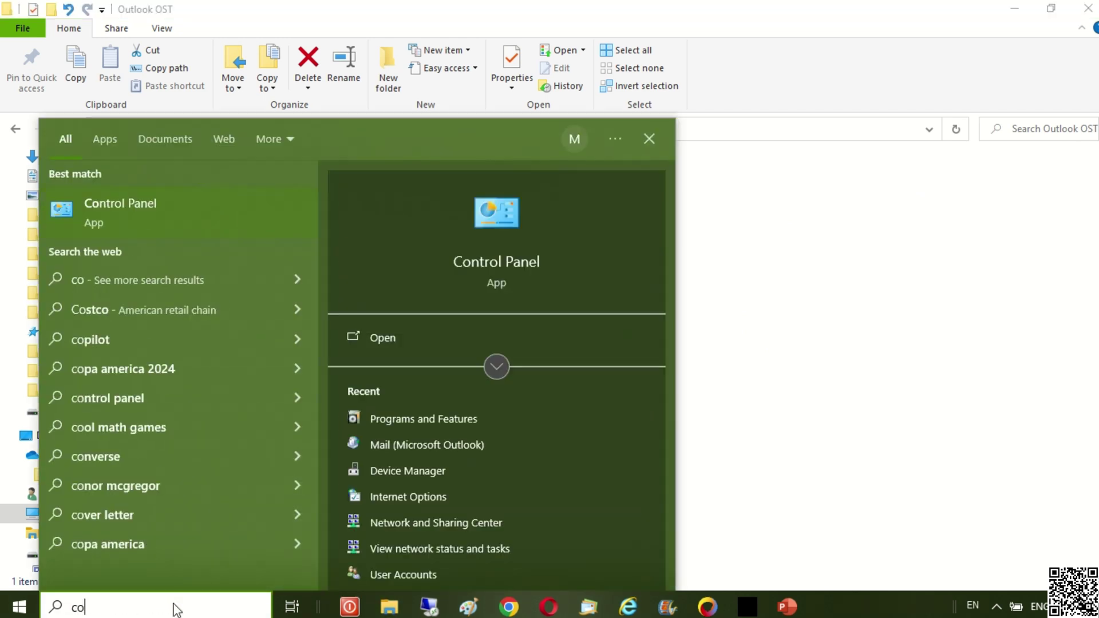
left_click(201, 215)
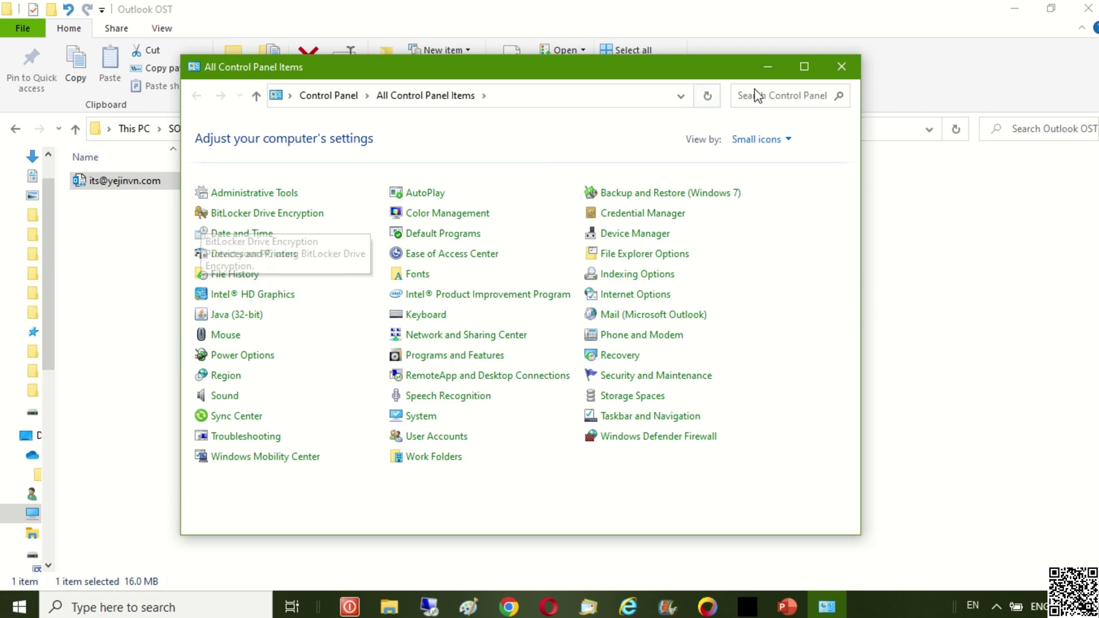
left_click(804, 66)
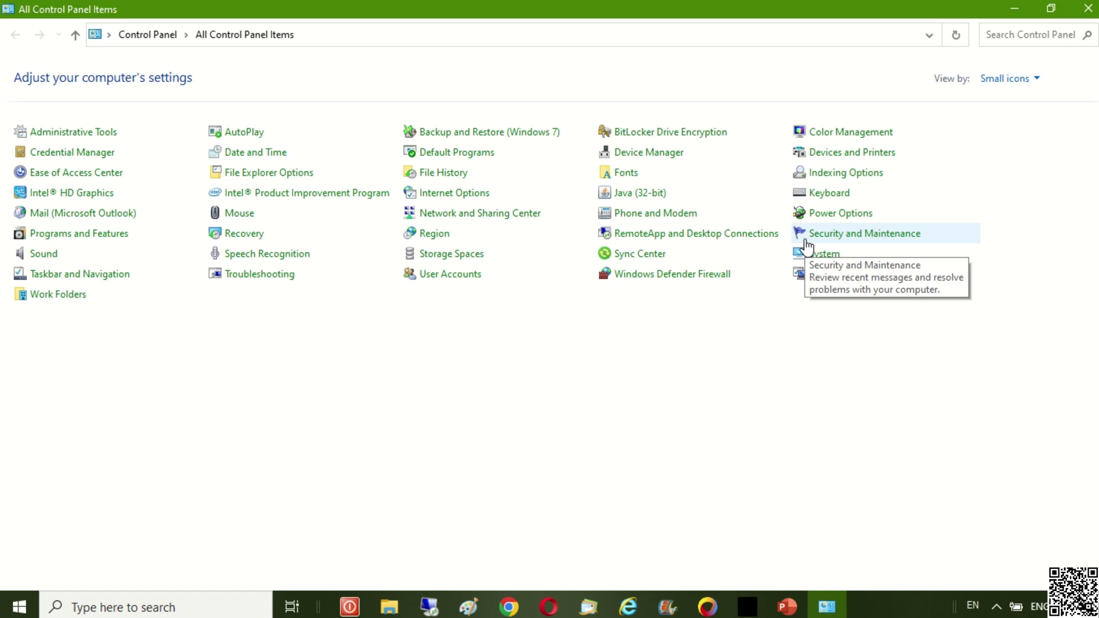
left_click(122, 219)
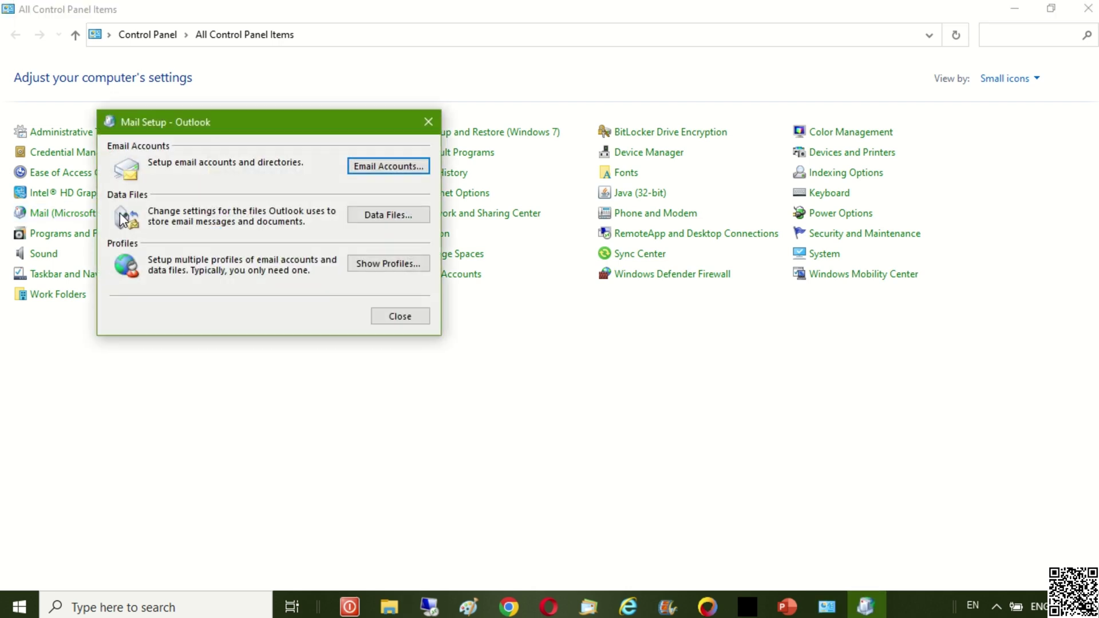
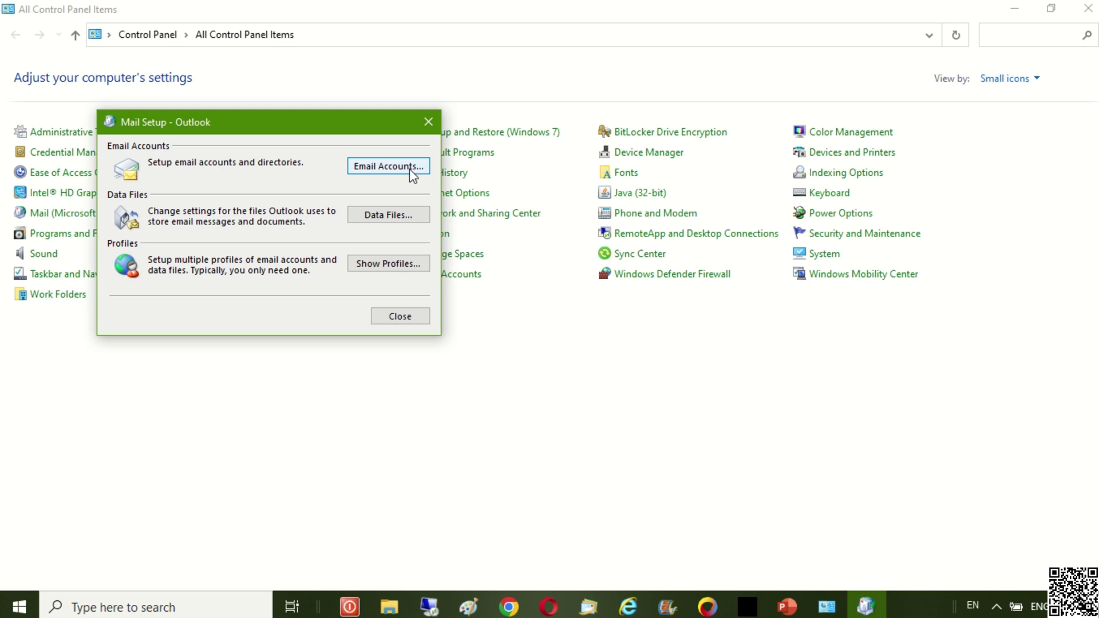
- Check where the Exchange account's offline data file is stored in the Data Files list
left_click(410, 167)
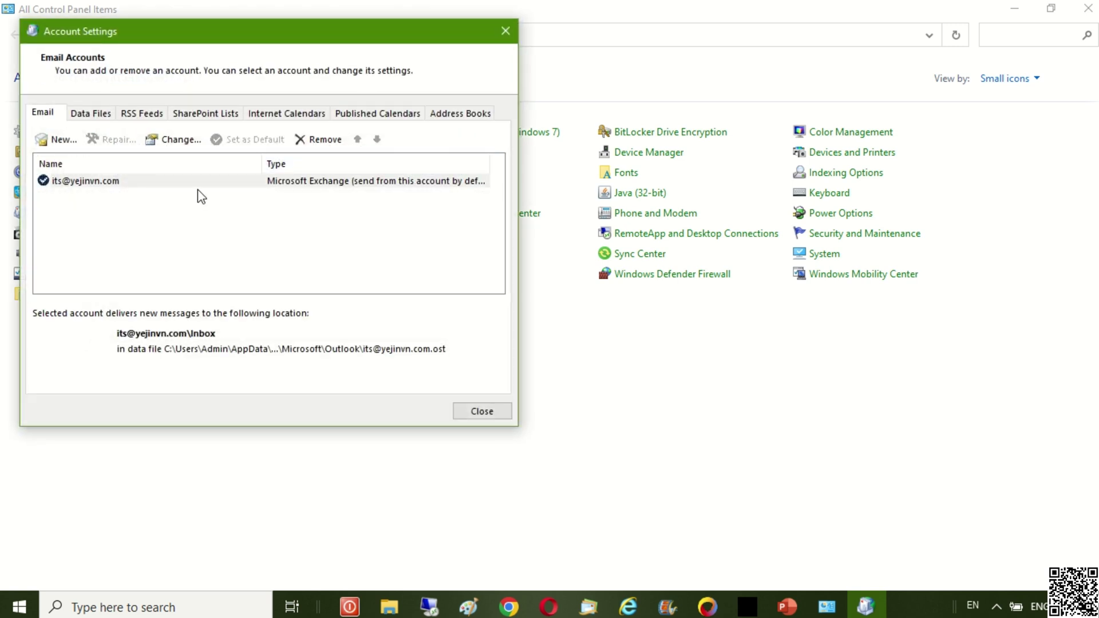
left_click(101, 182)
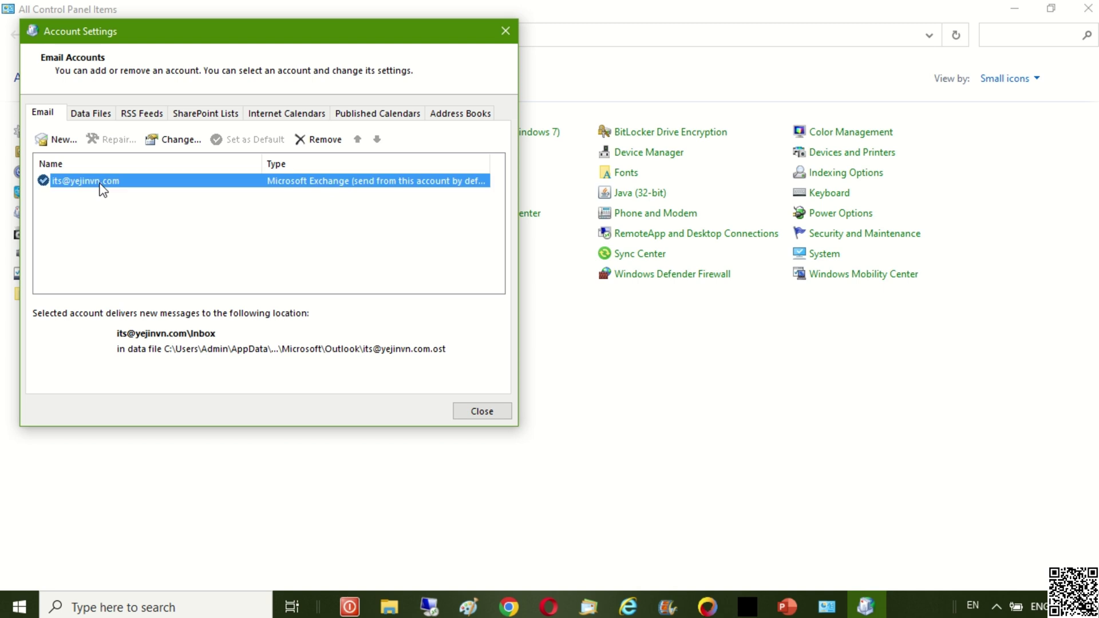
left_click(85, 117)
left_click(270, 181)
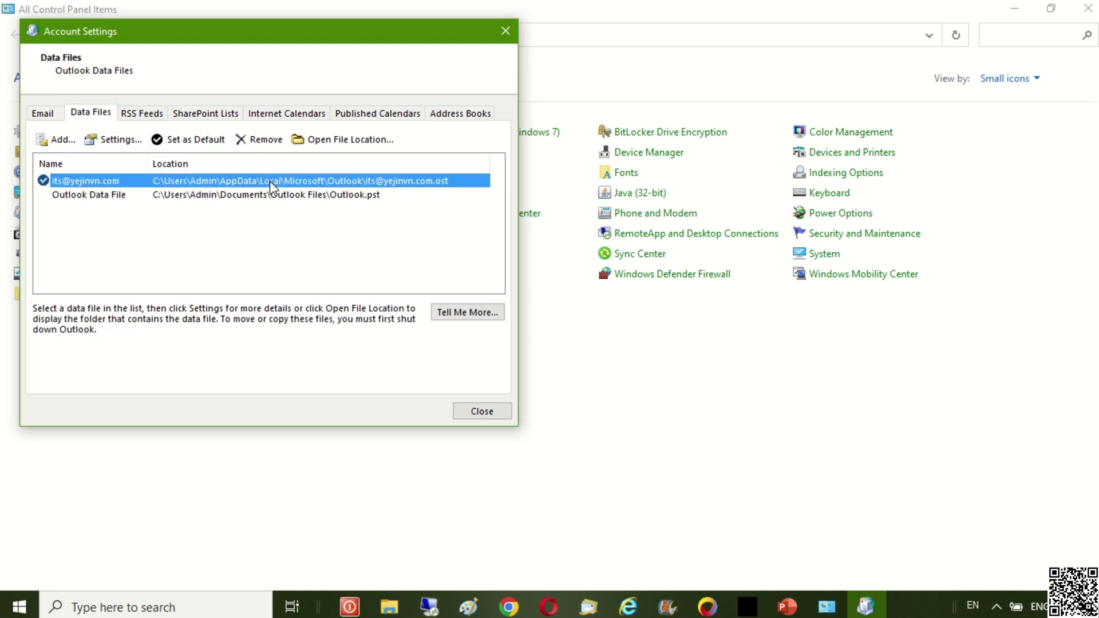
- Remove the Exchange account and confirm deleting its cached content
left_click(50, 116)
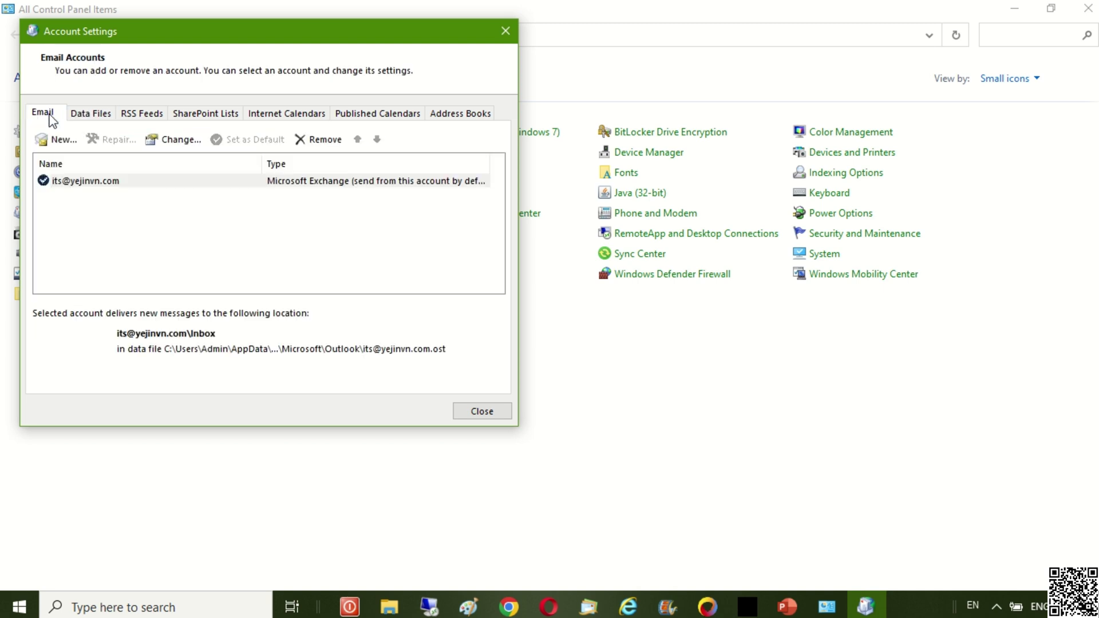
left_click(80, 184)
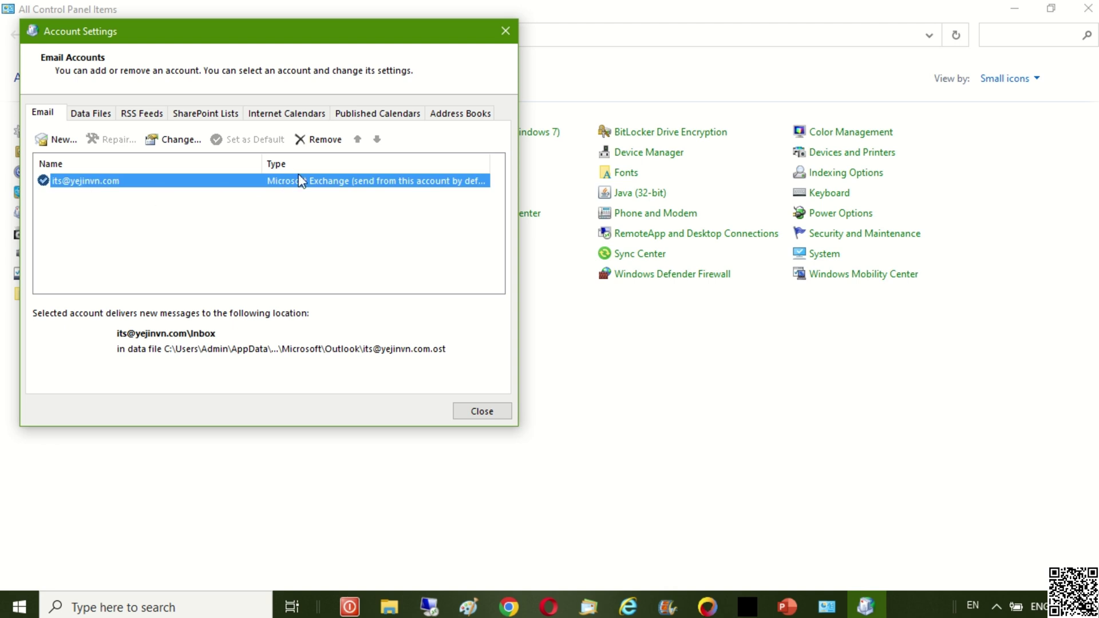
left_click(338, 140)
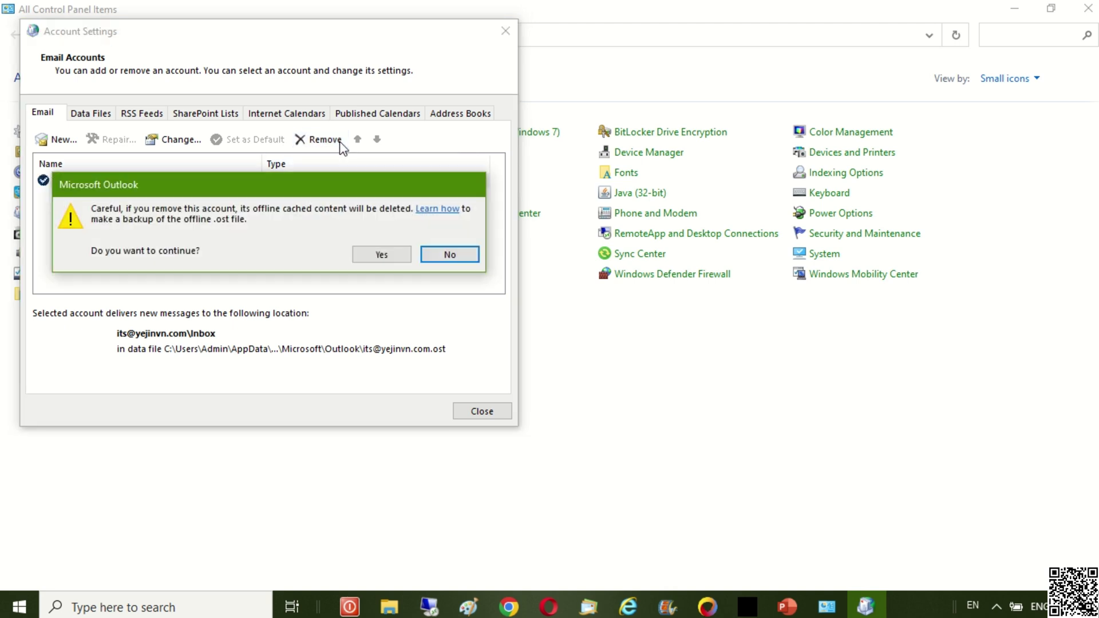
left_click(400, 259)
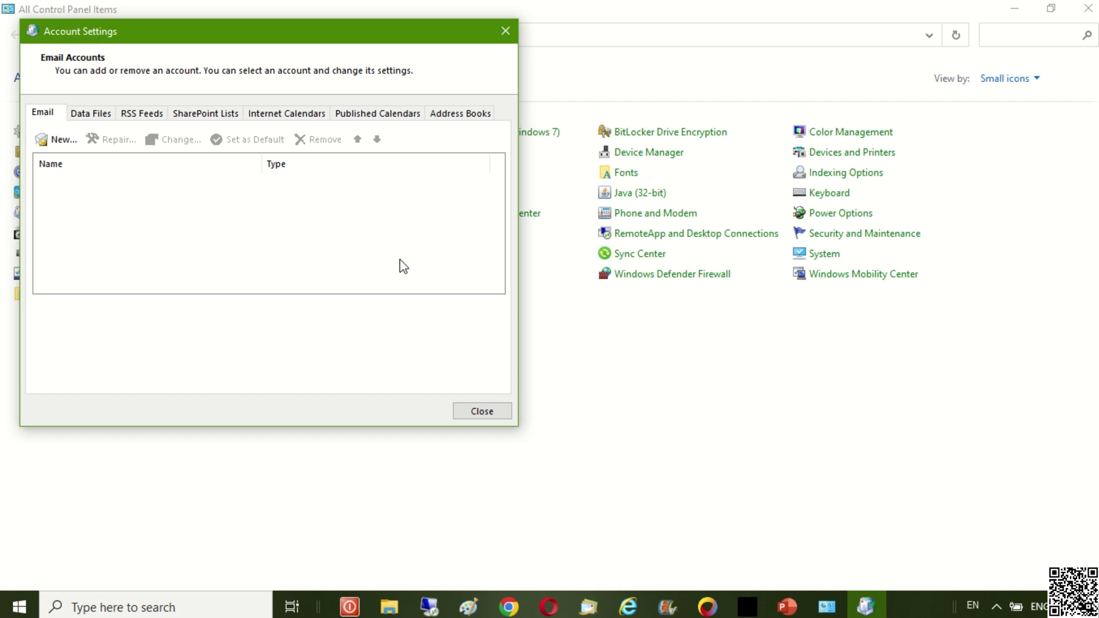
- Add a new Microsoft 365 account through manual setup using the account's email address
left_click(66, 147)
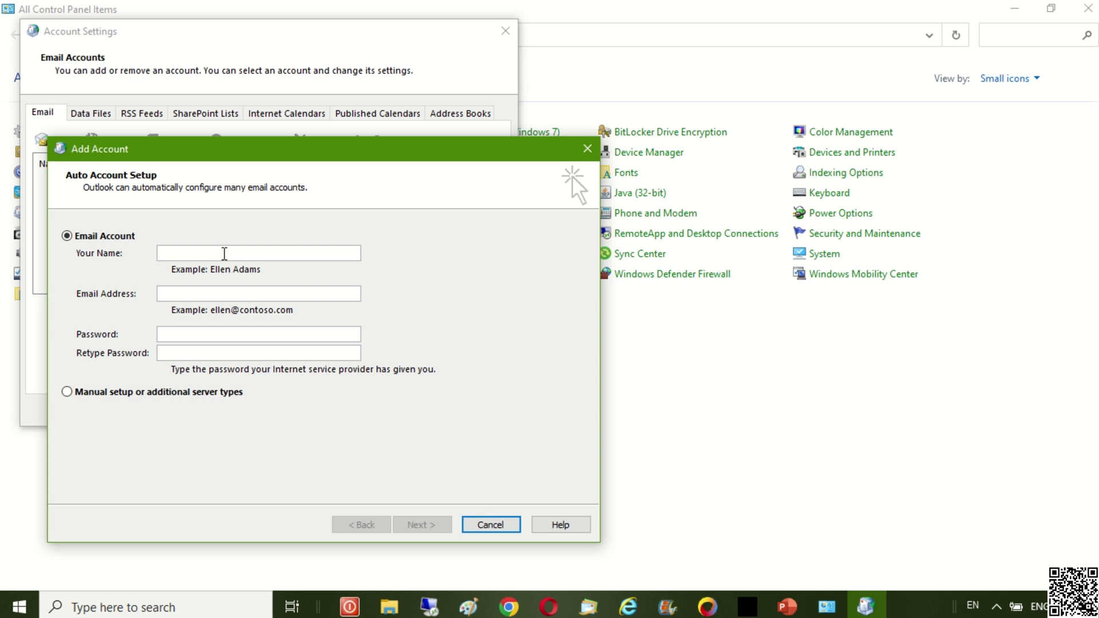
left_click(173, 394)
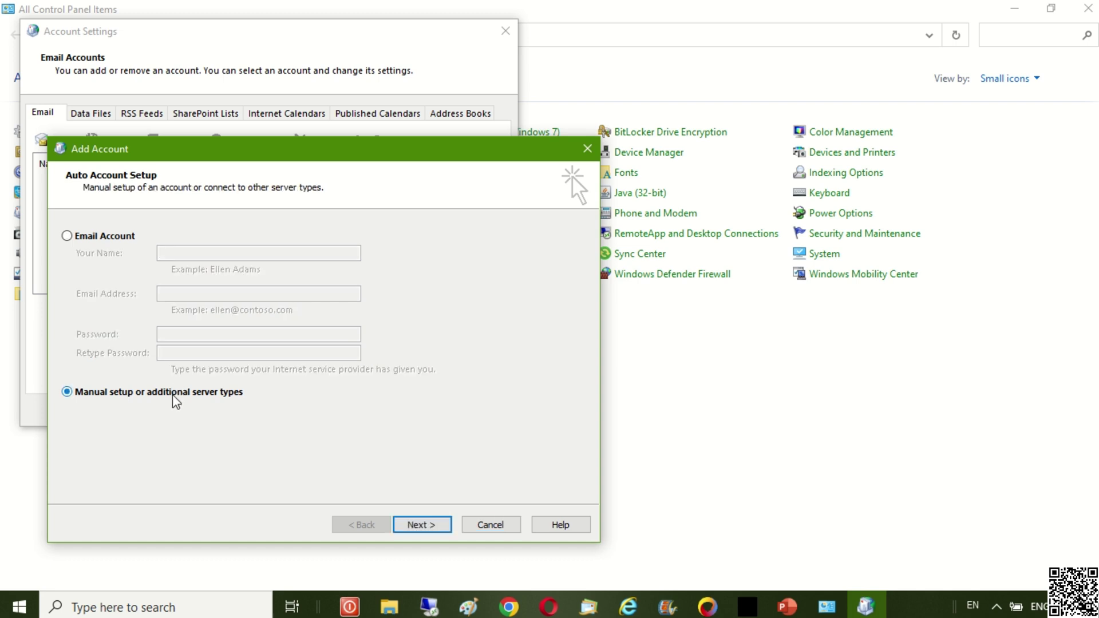
left_click(420, 524)
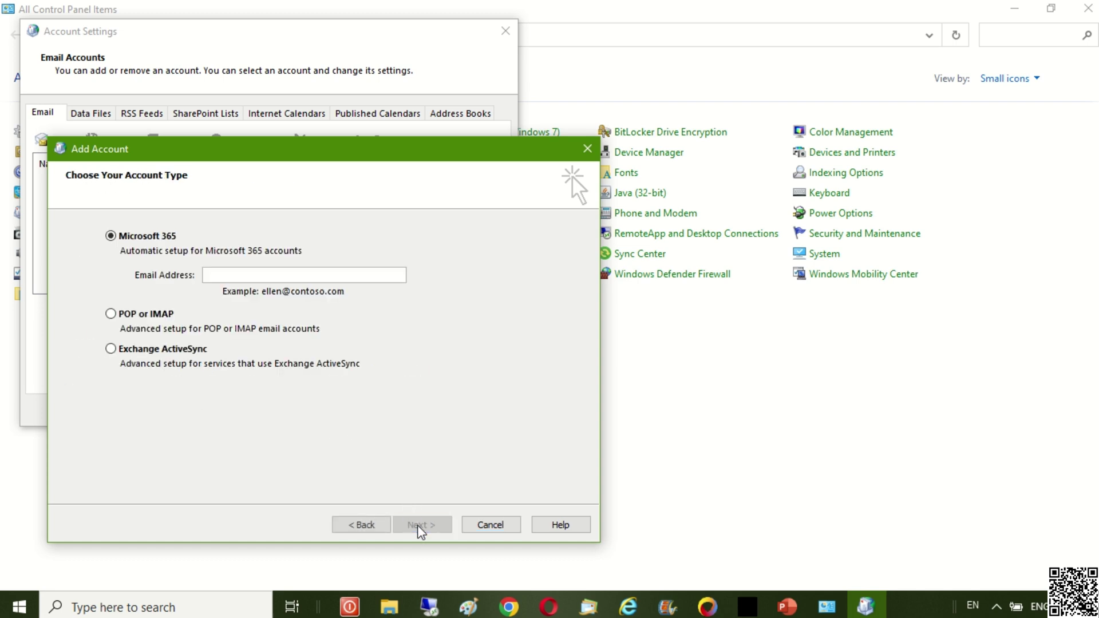
left_click(294, 275)
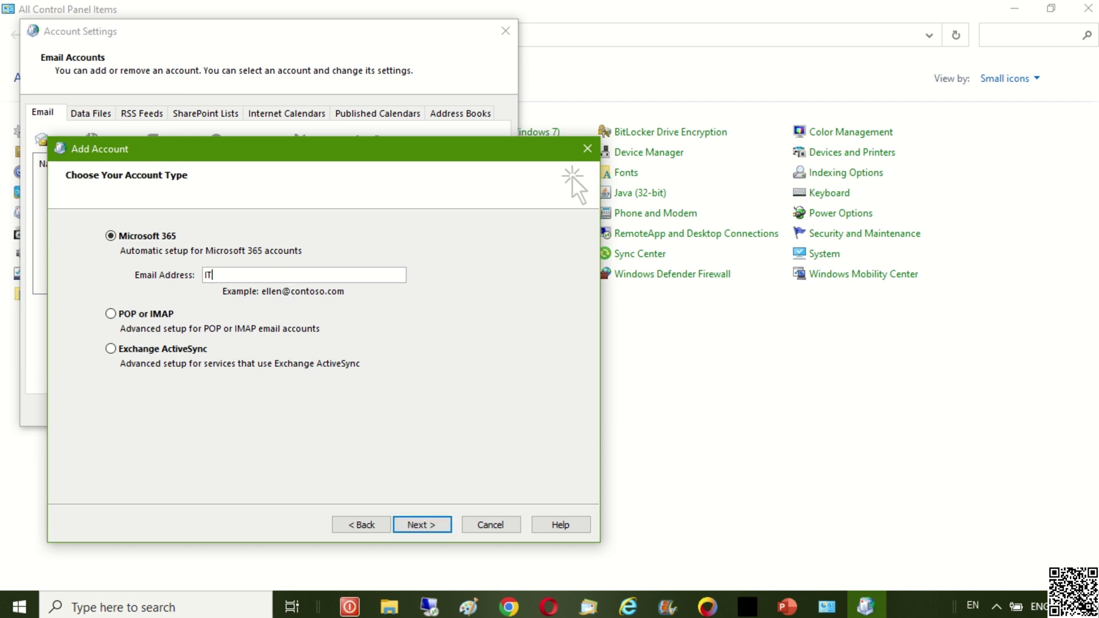
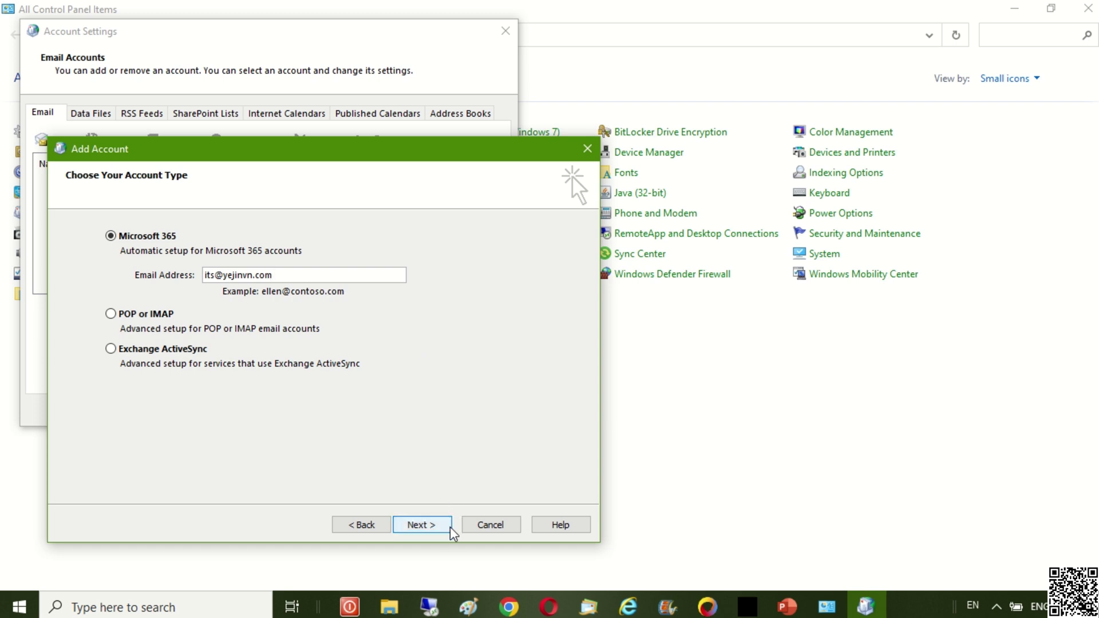
left_click(446, 525)
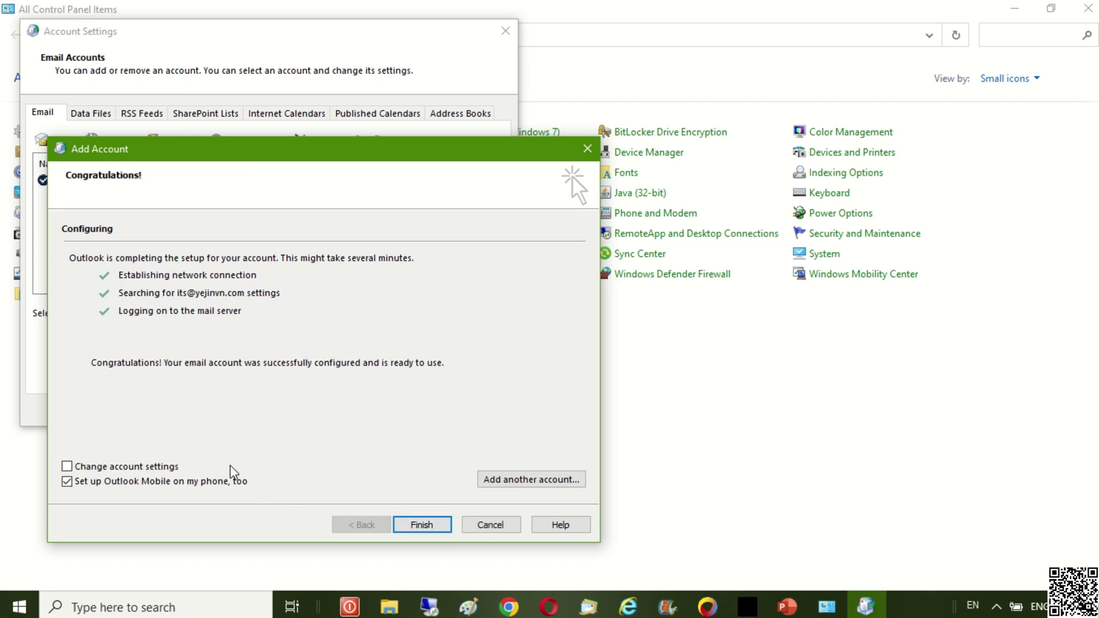
- Skip Outlook Mobile, set Mail to keep offline to All, and go to More Settings
left_click(225, 486)
left_click(67, 467)
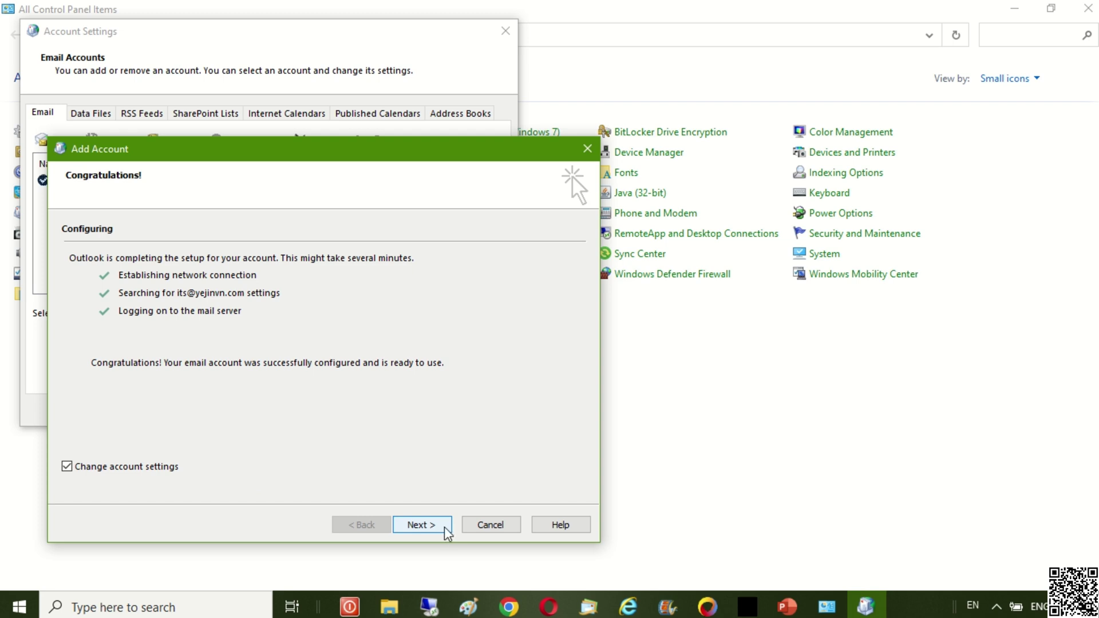
left_click(435, 525)
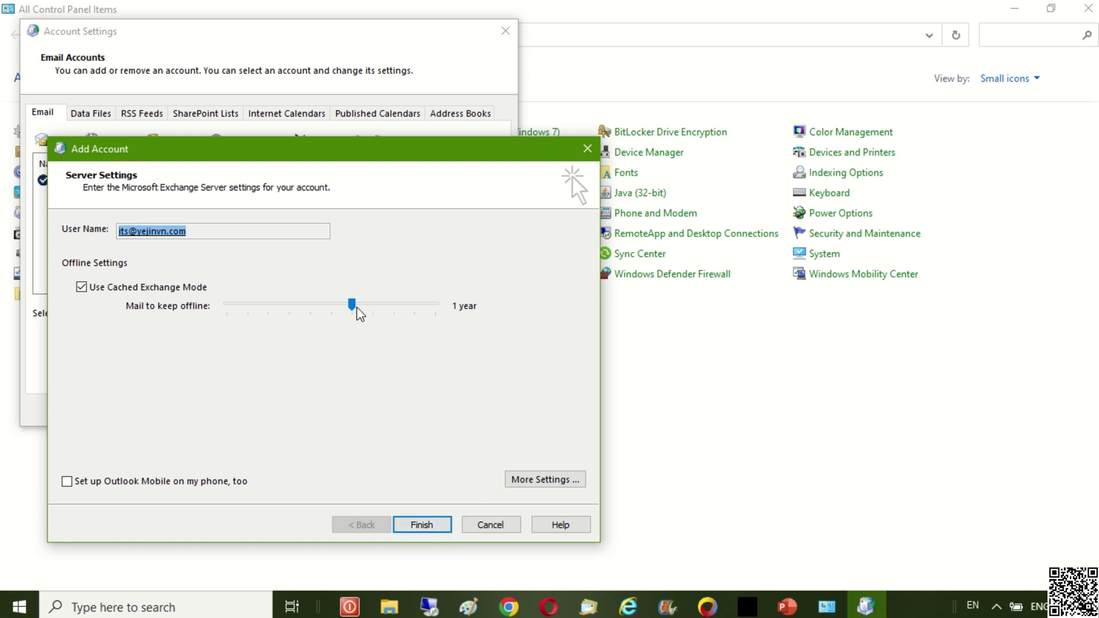
left_click_drag(358, 311, 446, 327)
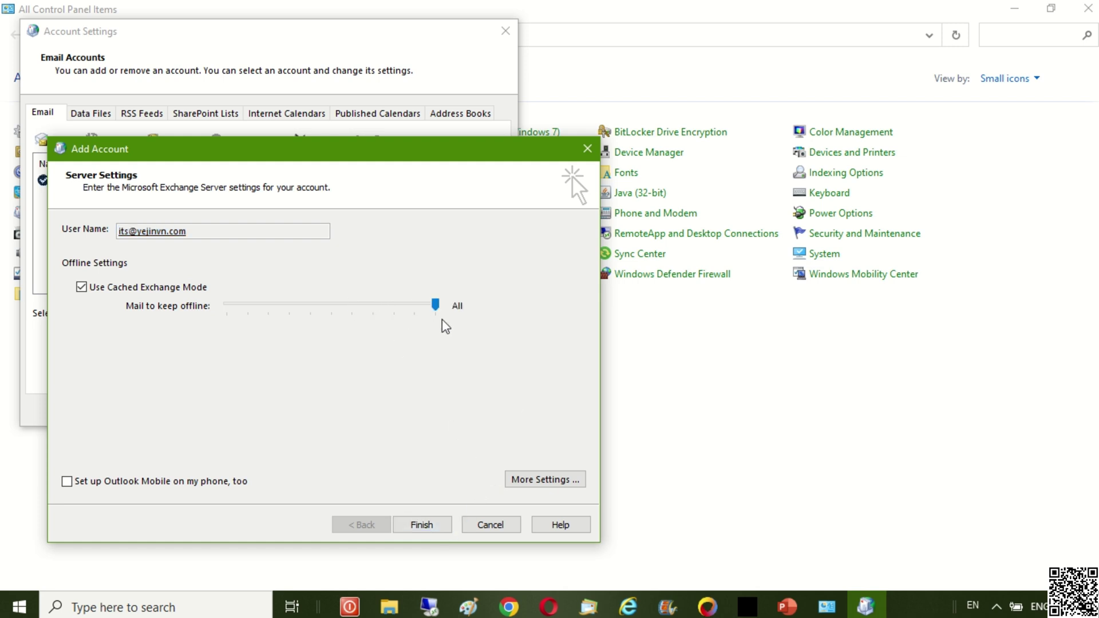
left_click(569, 481)
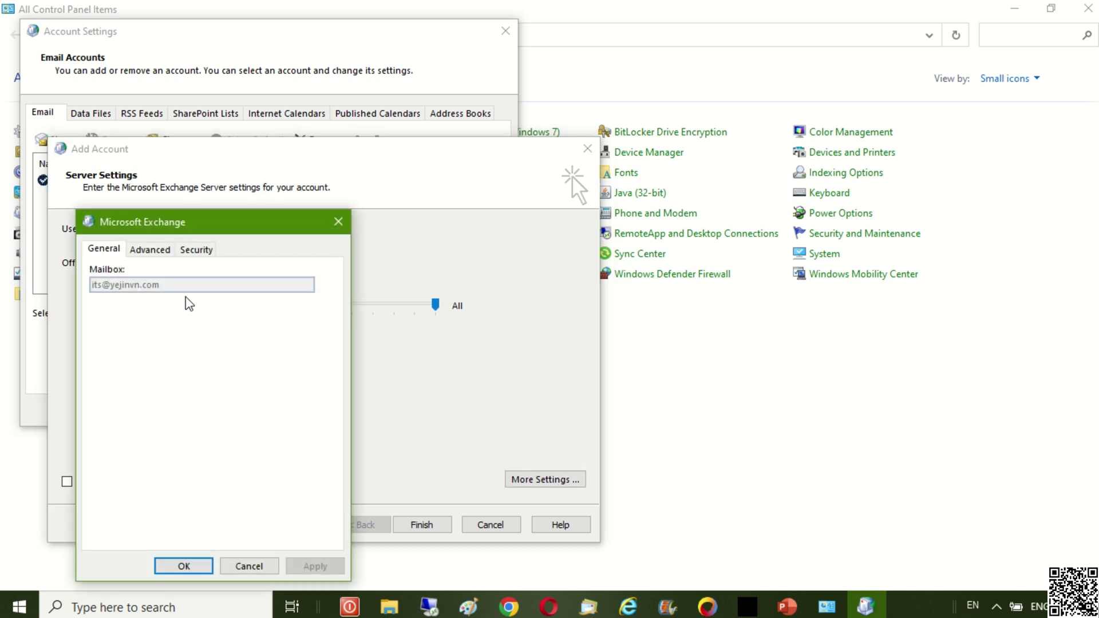
- Browse for a new offline data file location on SOFTS (E:), with the folder view set to icons
left_click(150, 250)
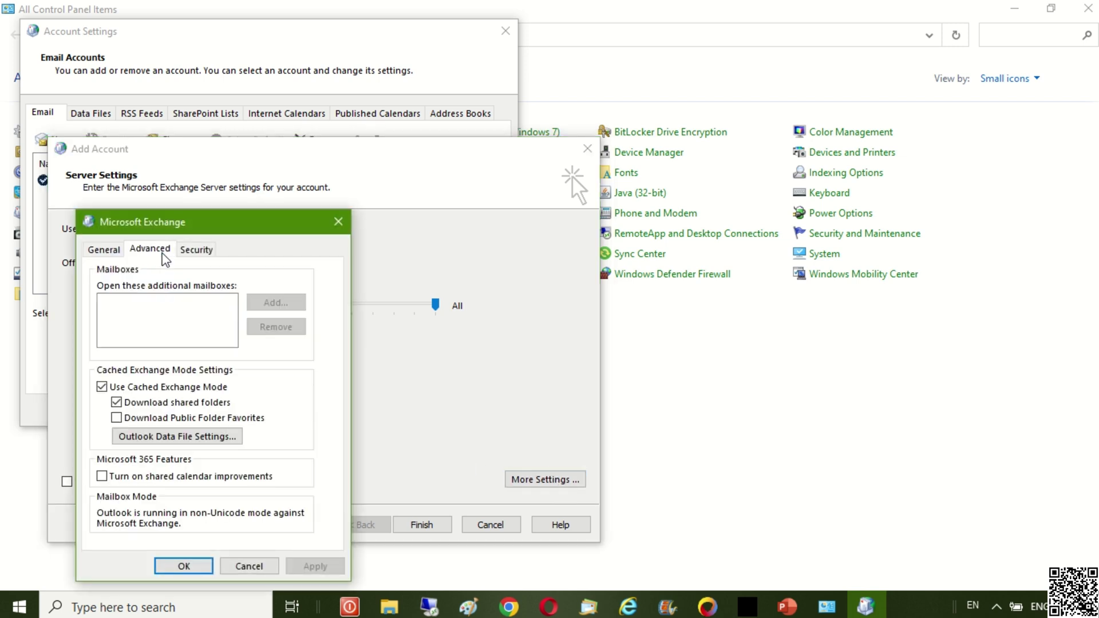
left_click(234, 438)
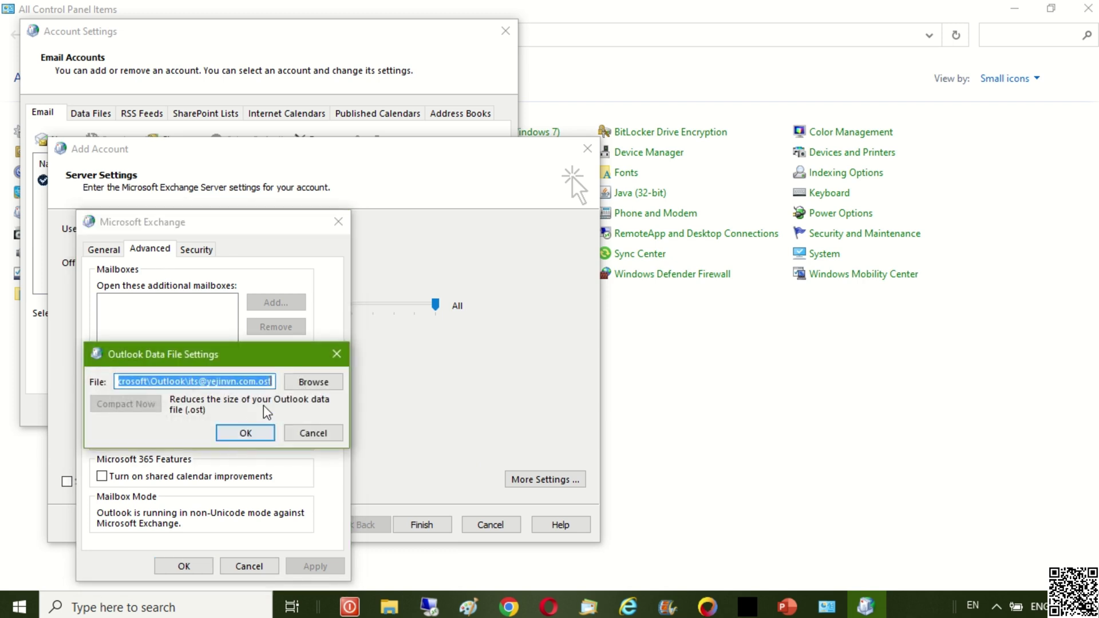
left_click(303, 391)
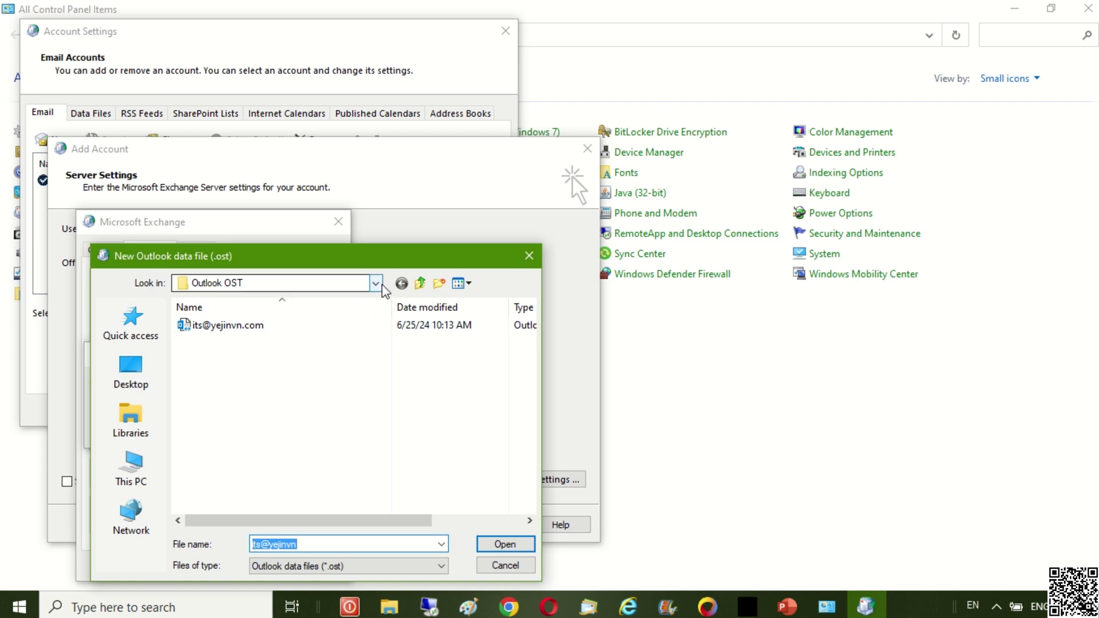
left_click(418, 284)
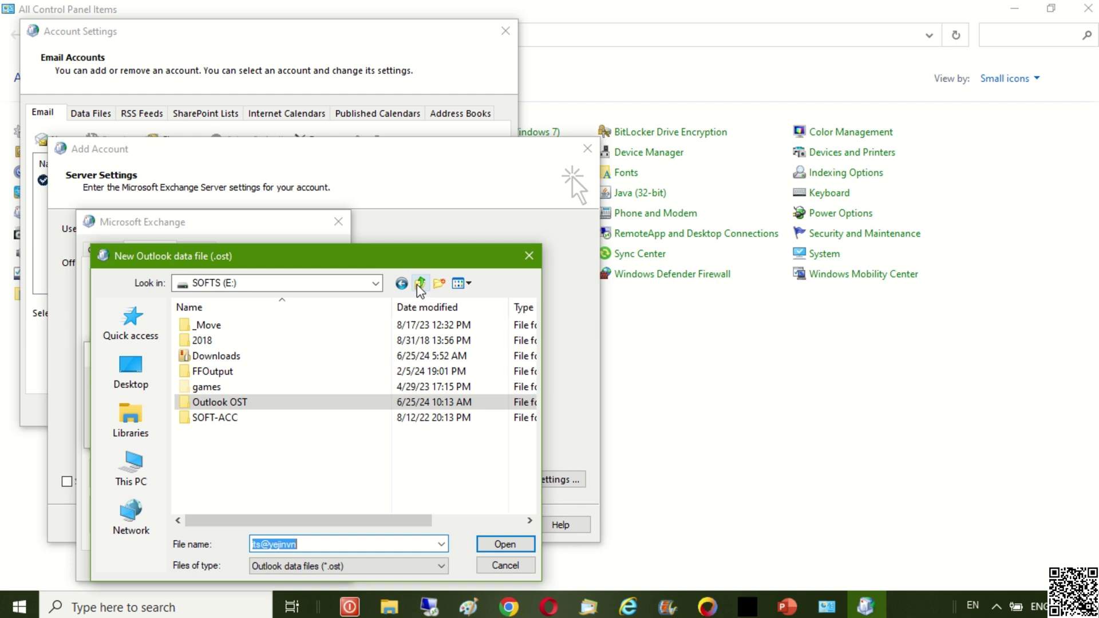
left_click(229, 407)
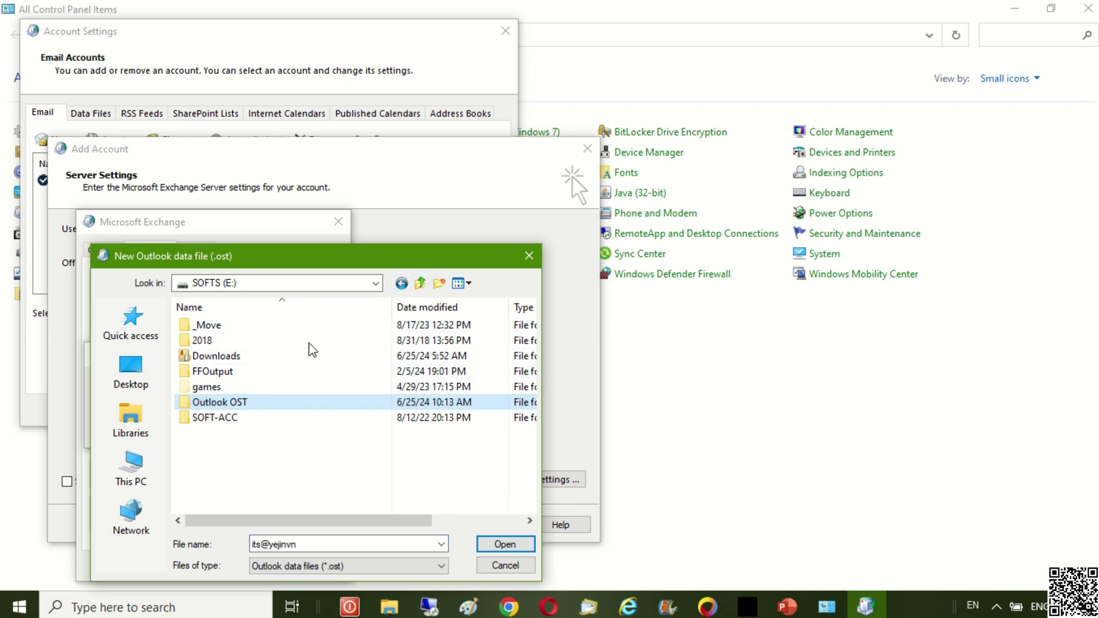
left_click(468, 284)
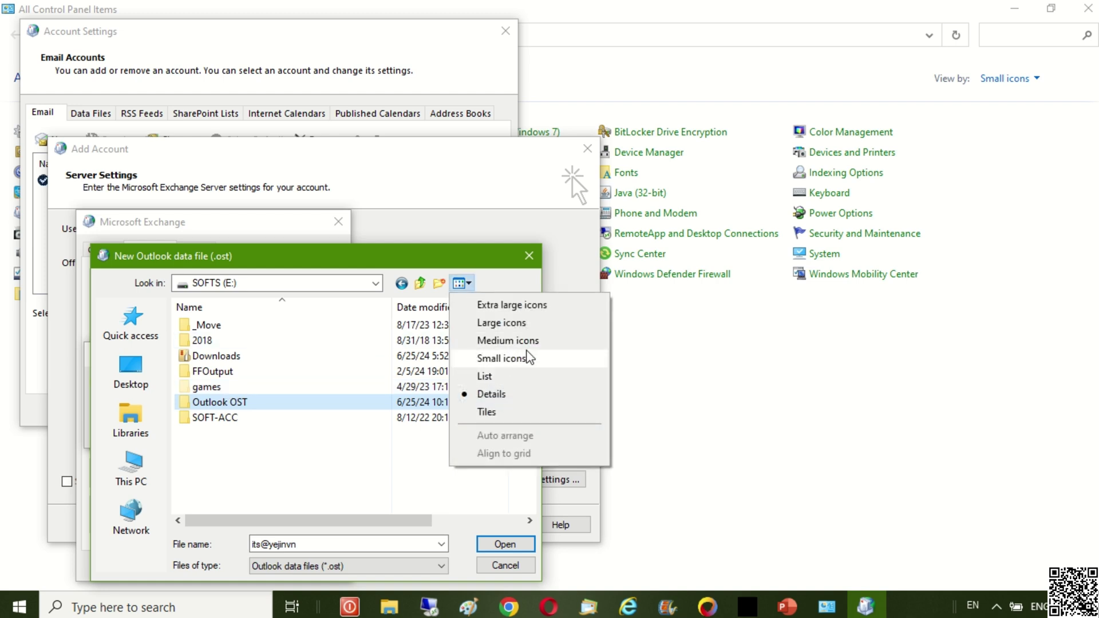
left_click(508, 340)
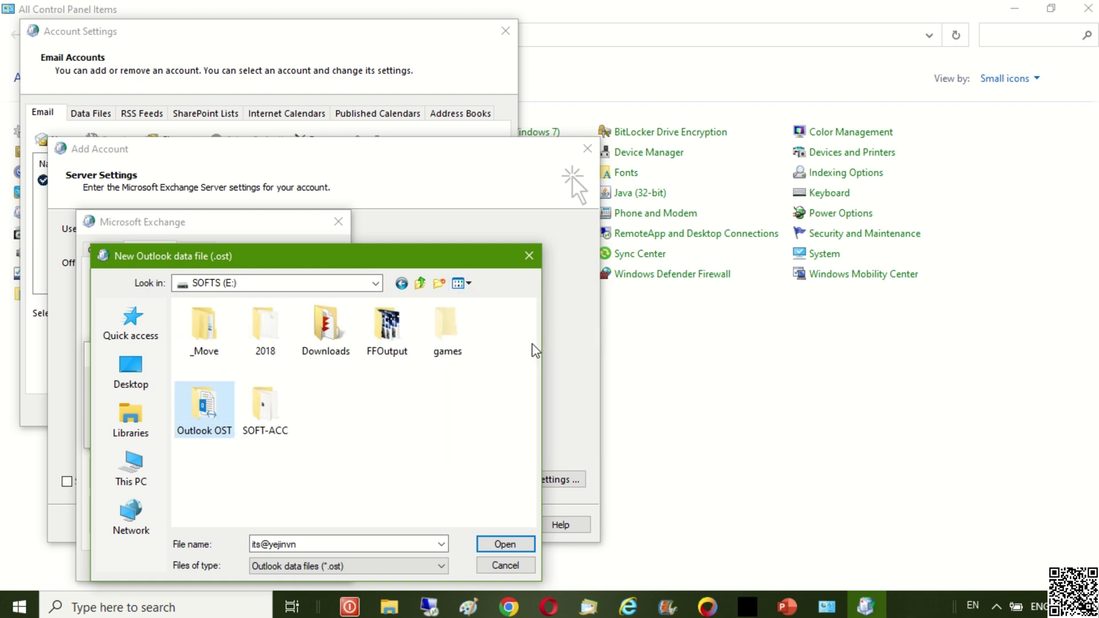
- Pick the existing .ost file in E:\Outlook OST as the offline data file and accept it
left_click(215, 435)
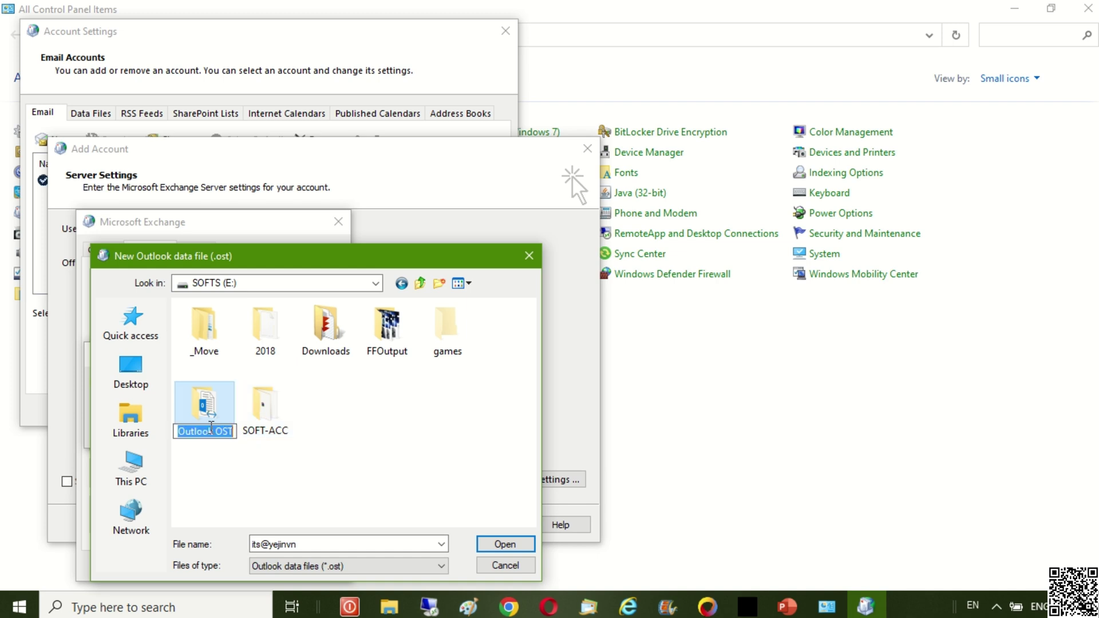
left_click(272, 293)
left_click(272, 289)
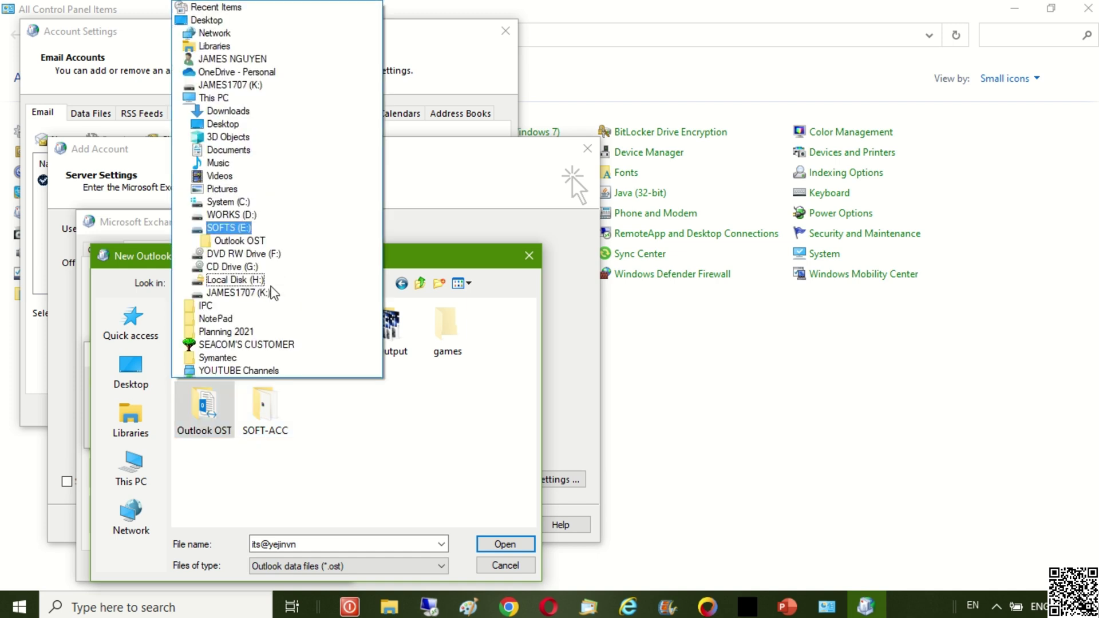
left_click(265, 231)
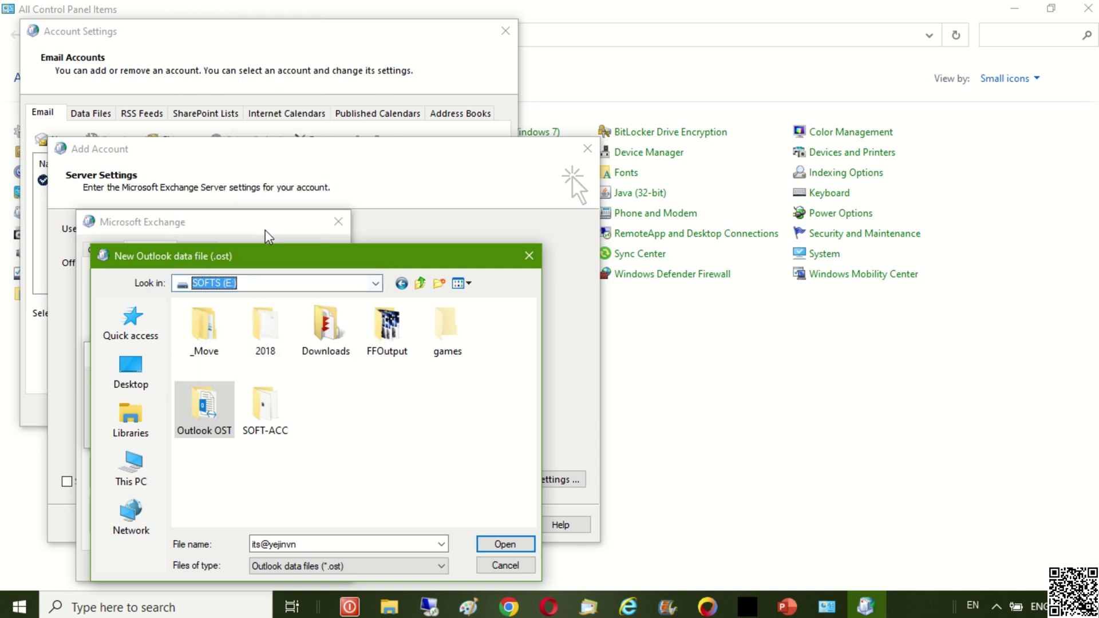
double_click(206, 409)
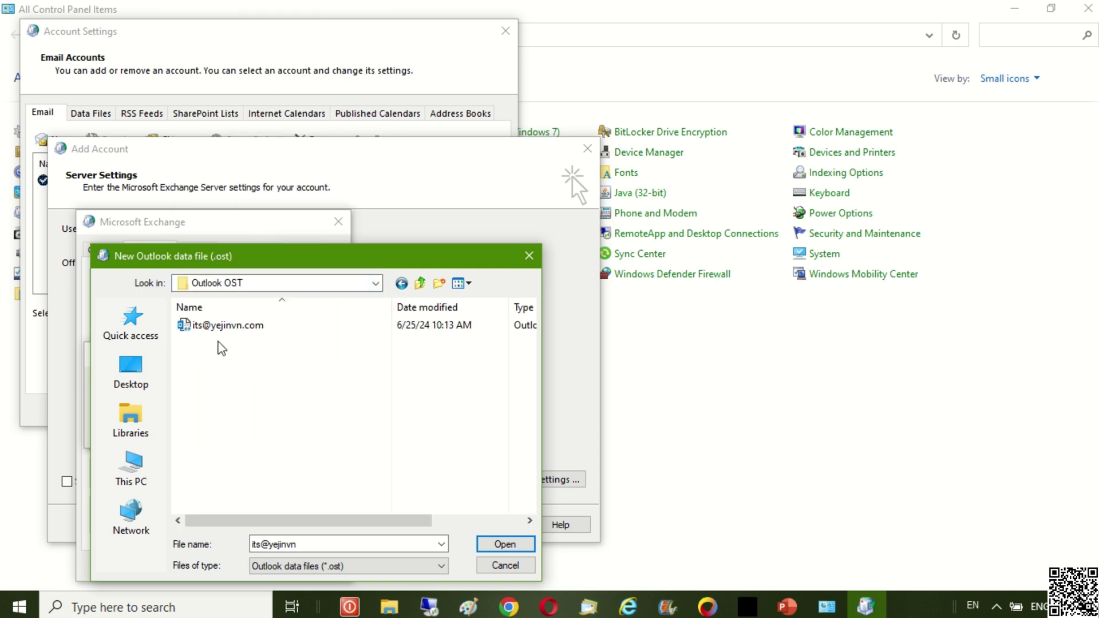
left_click(237, 326)
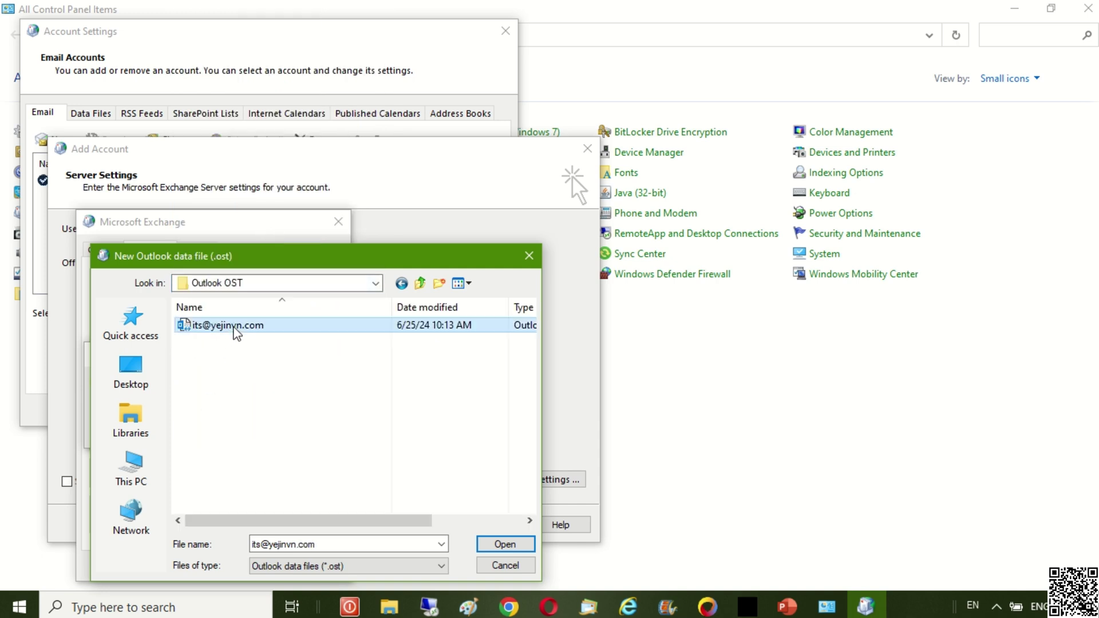
left_click(519, 545)
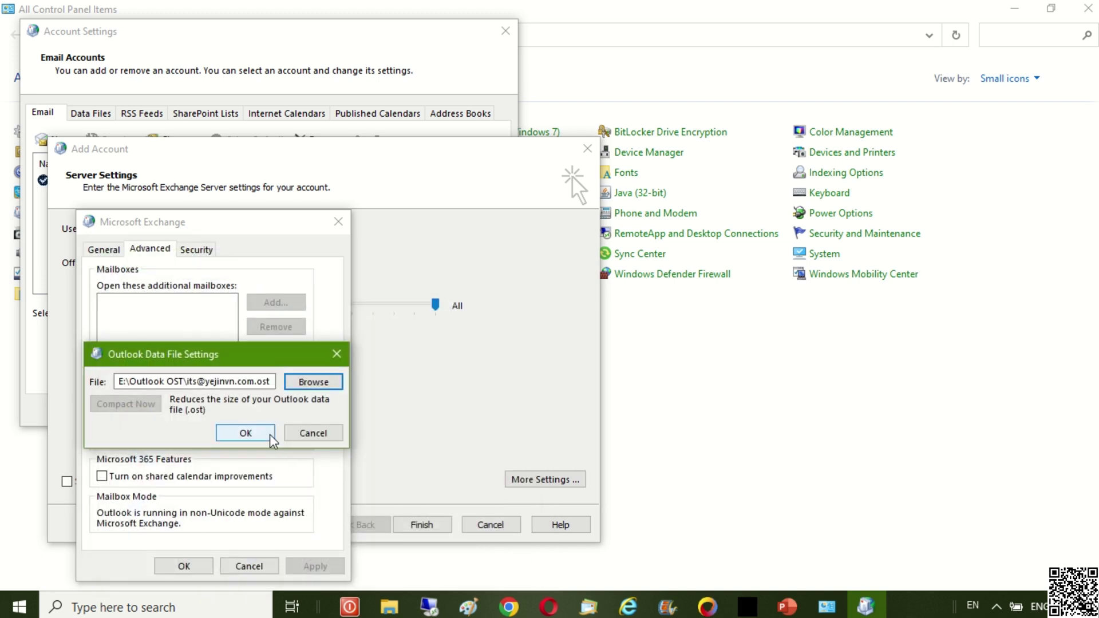
left_click(245, 434)
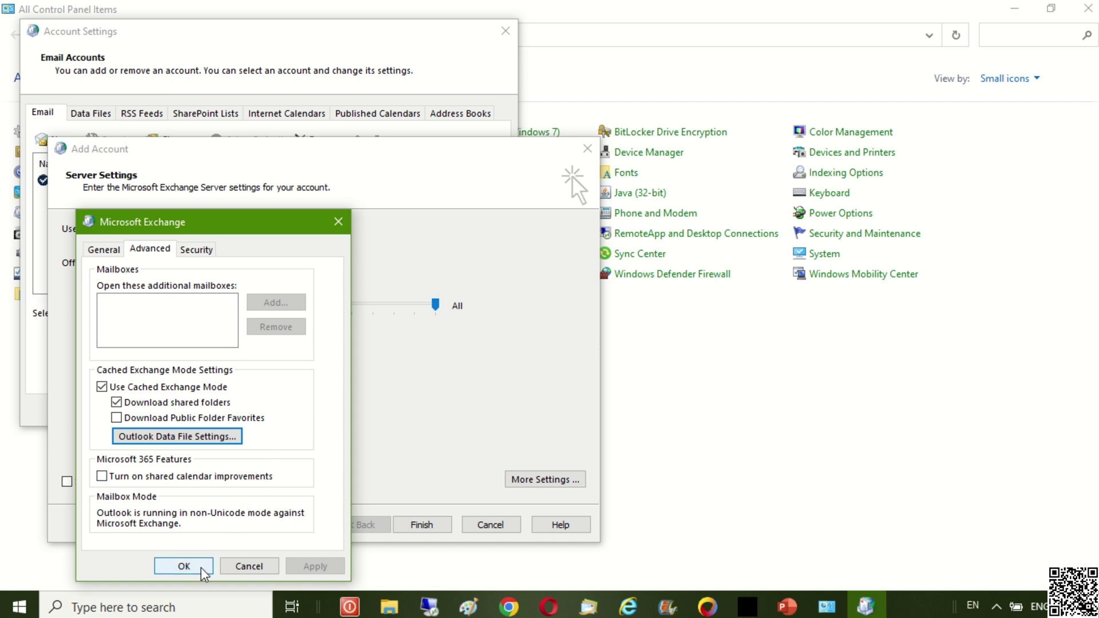
- Finish adding the Exchange account and acknowledge the Mail Delivery Location notice
left_click(204, 573)
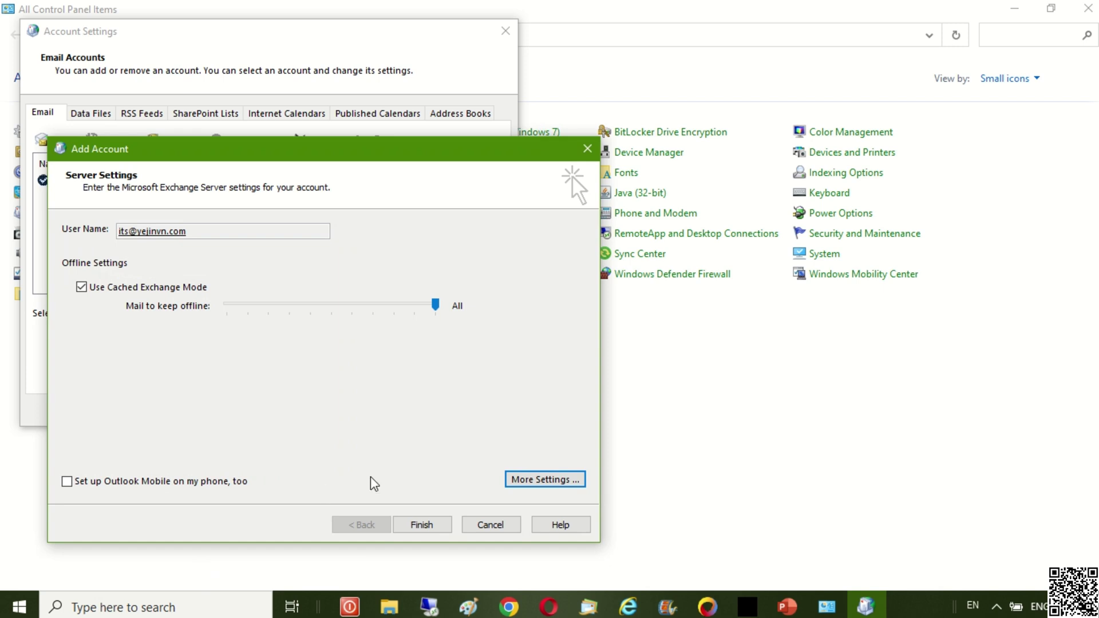
left_click(441, 530)
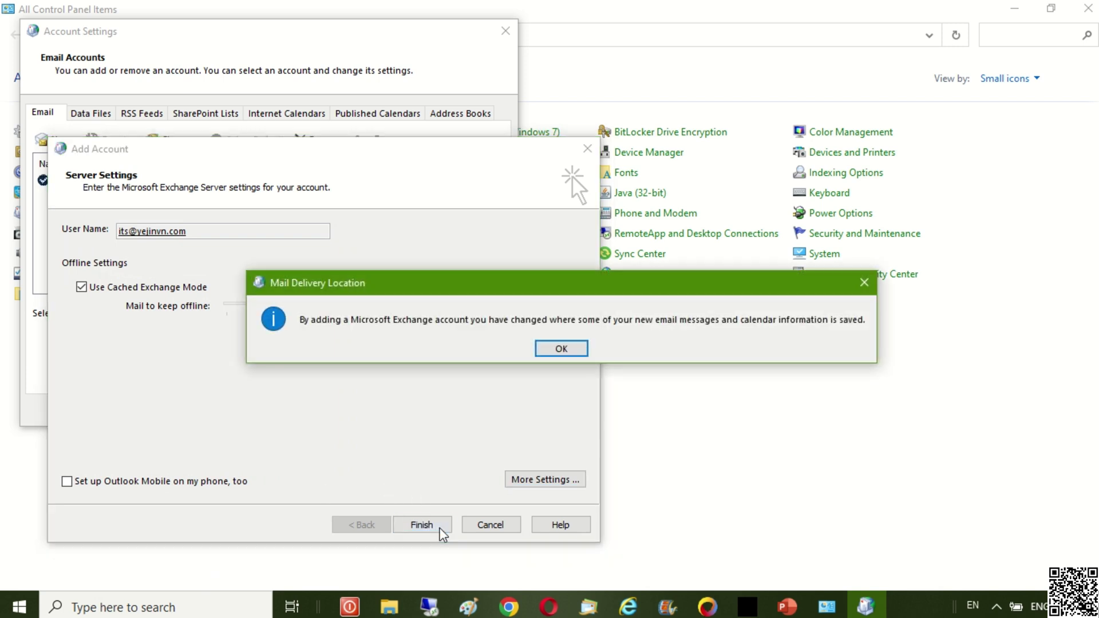
left_click(584, 355)
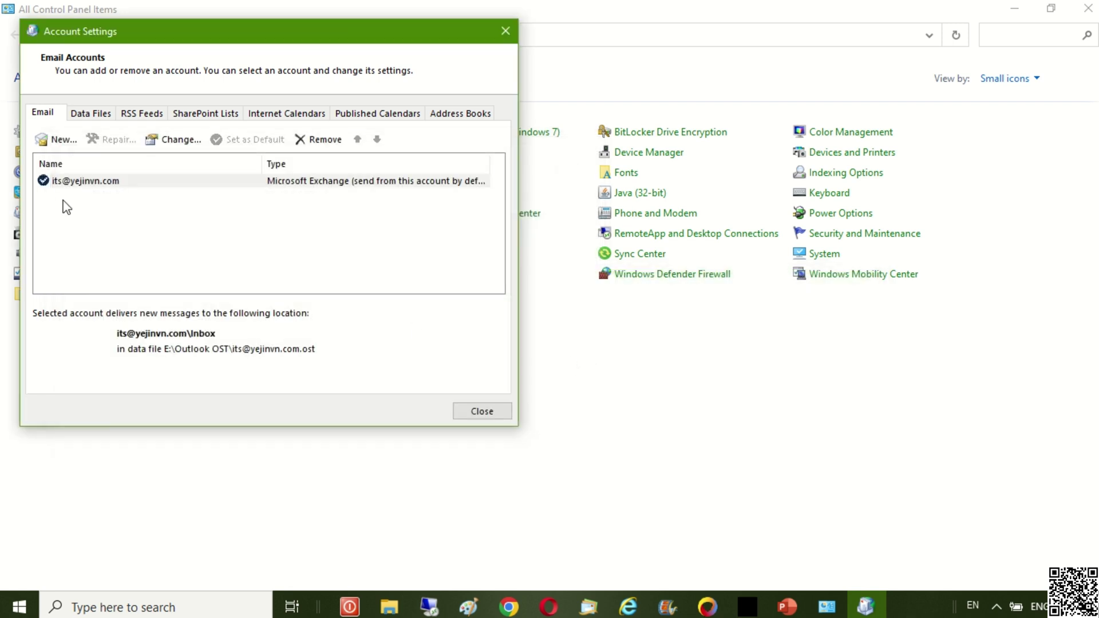
- Verify the account's OST entry under Data Files, then close Account Settings and Mail Setup
left_click(66, 183)
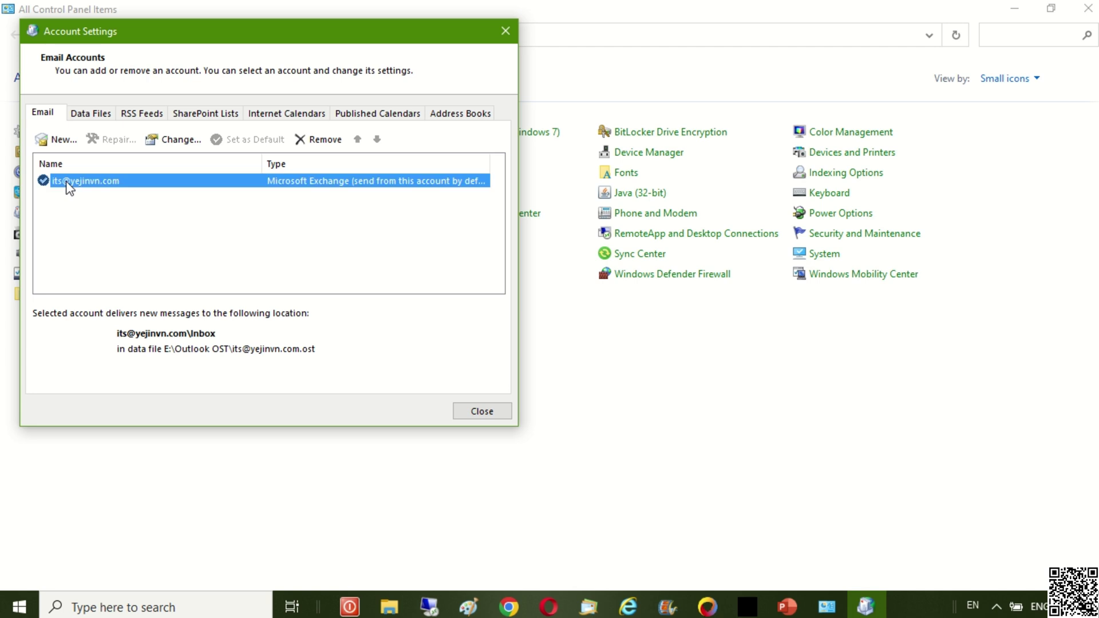
left_click(93, 114)
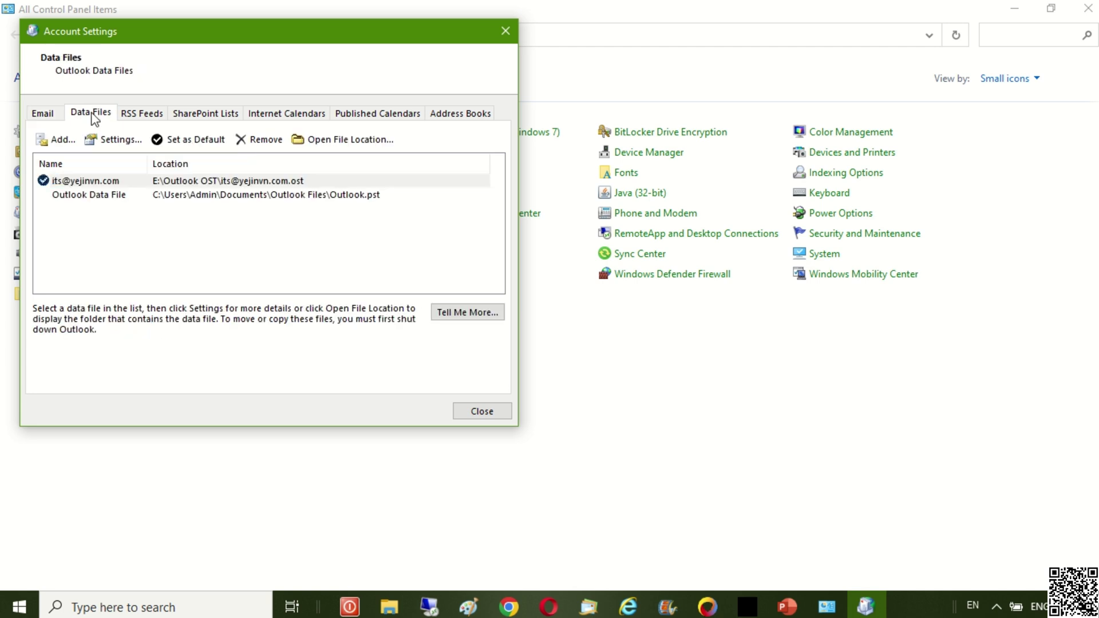
left_click(201, 181)
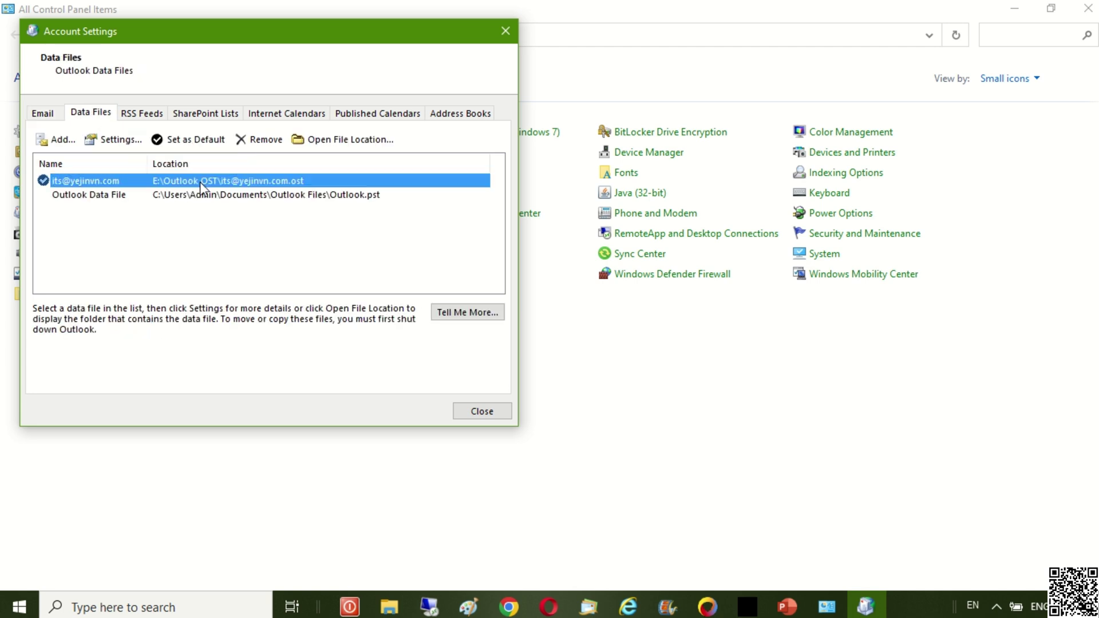
left_click(503, 413)
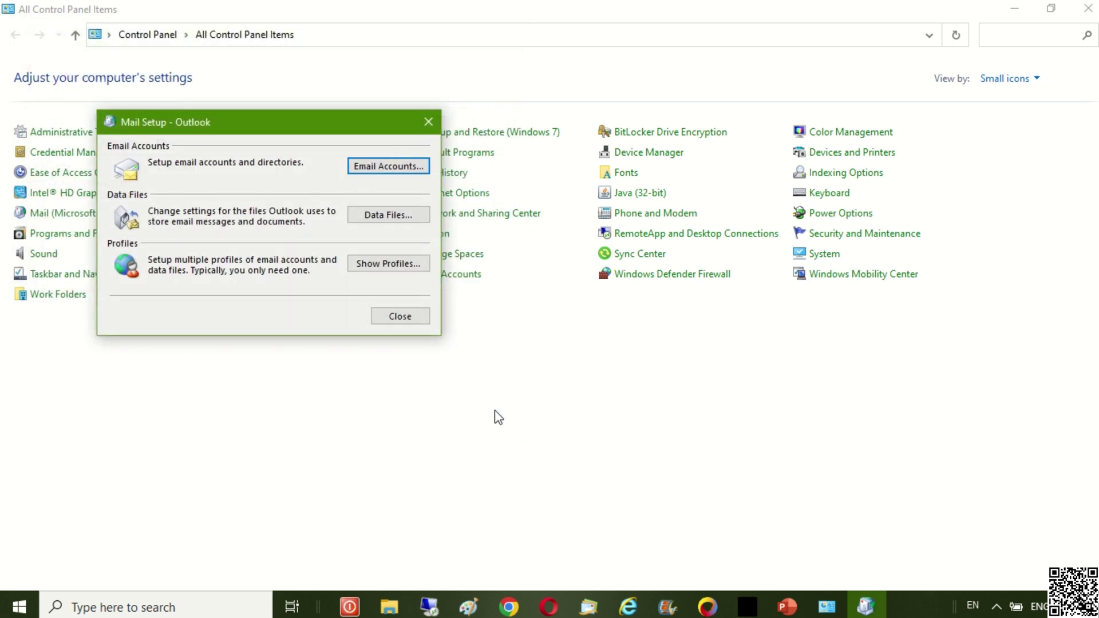
left_click(415, 319)
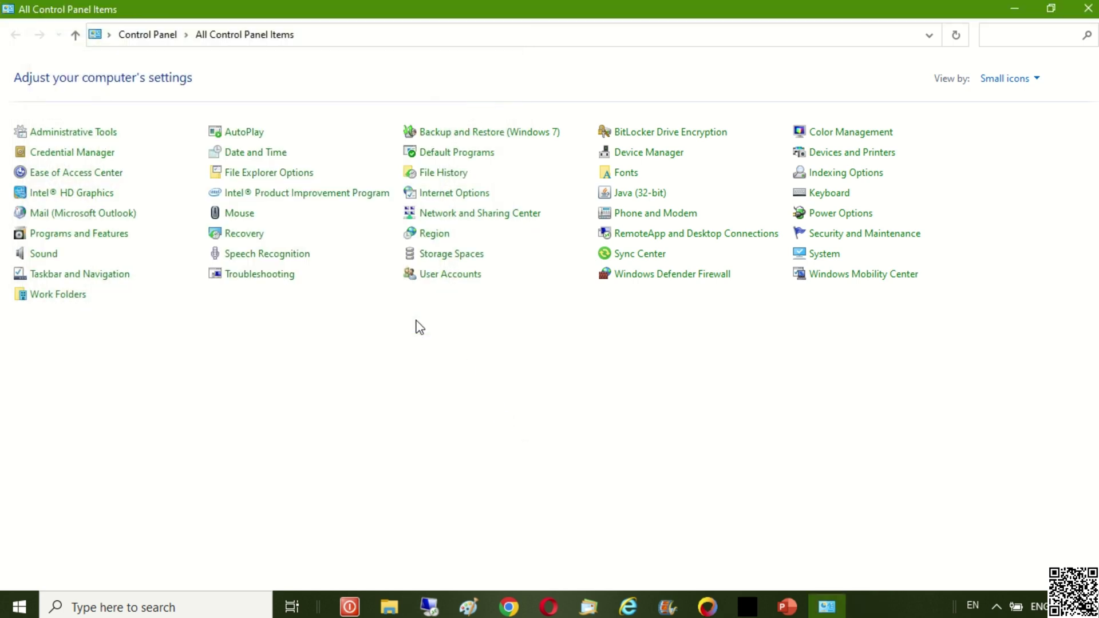
- Close Control Panel, the Outlook OST folder window and Chrome, leaving Outlook open on the Inbox
left_click(1090, 15)
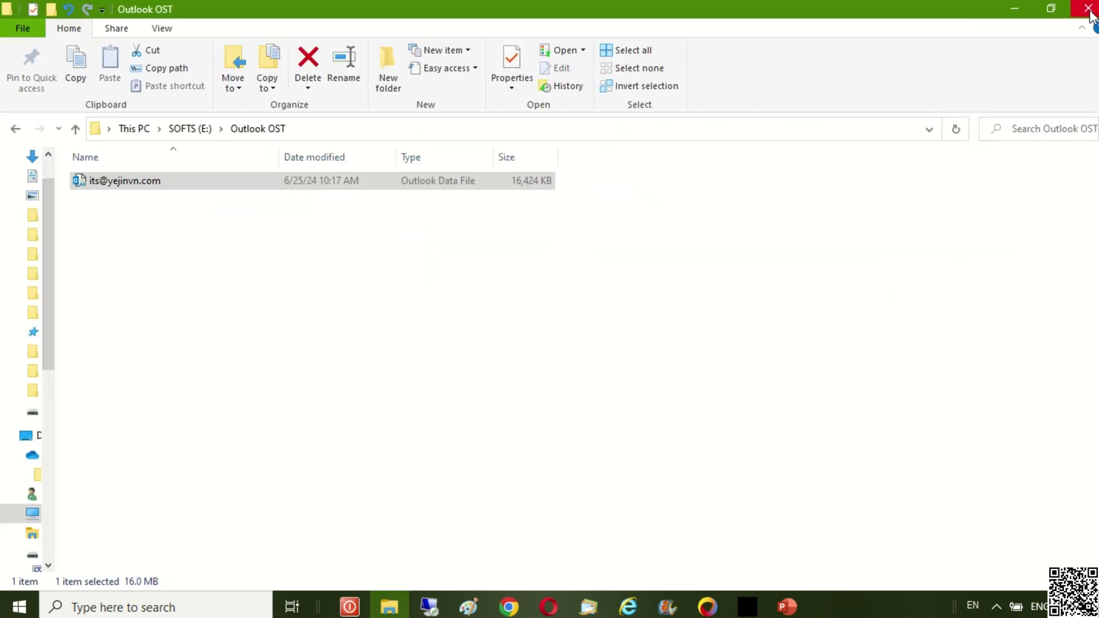
left_click(1089, 15)
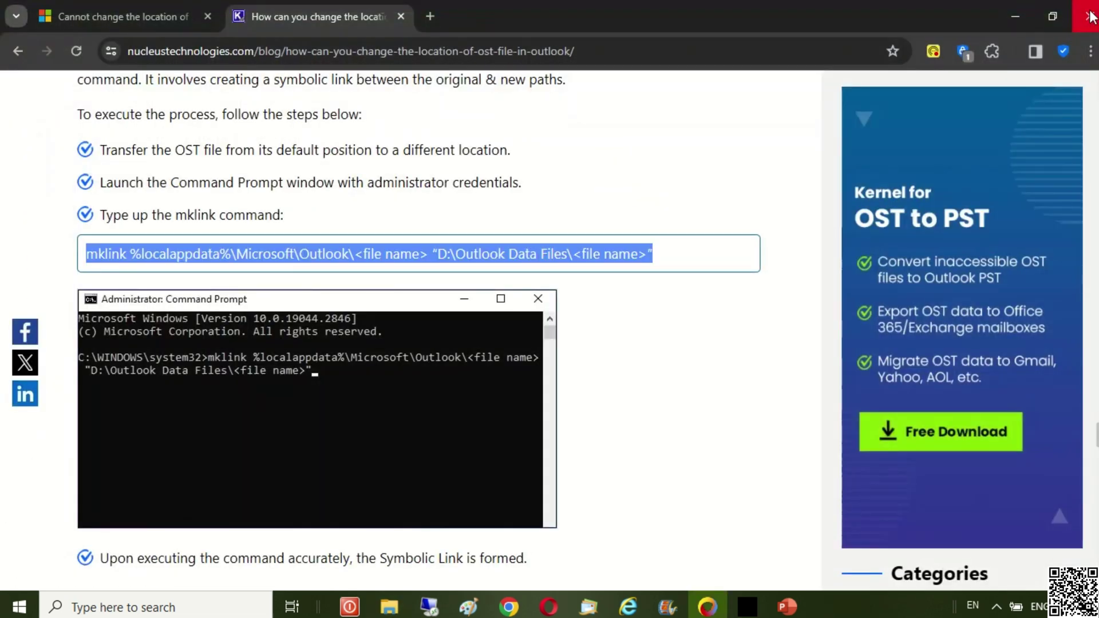
left_click(1090, 16)
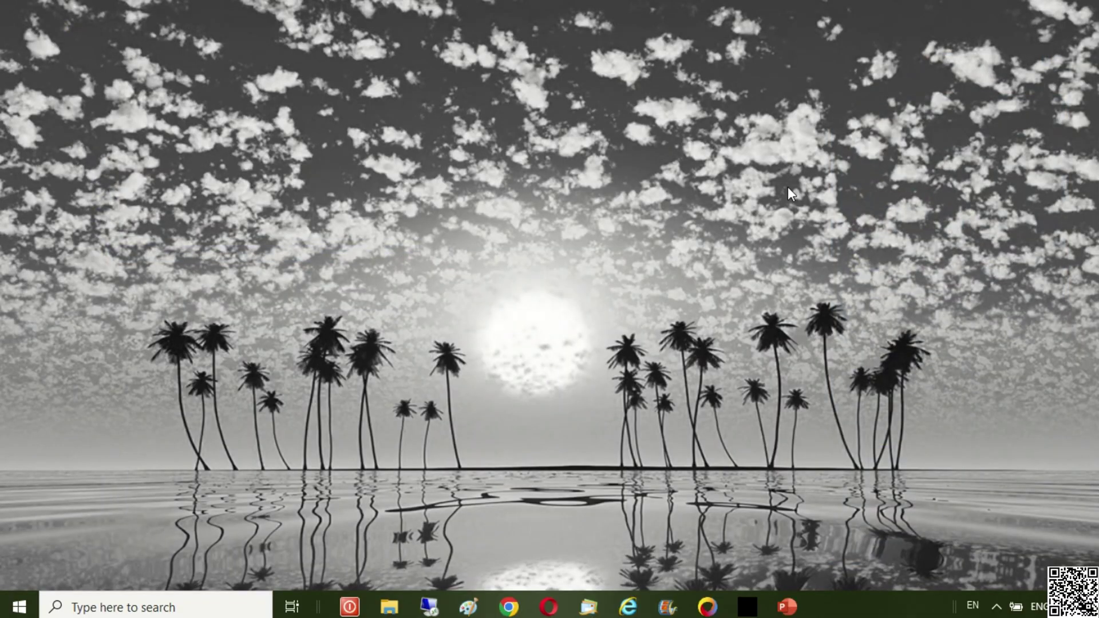
right_click(34, 600)
mouse_move(160, 548)
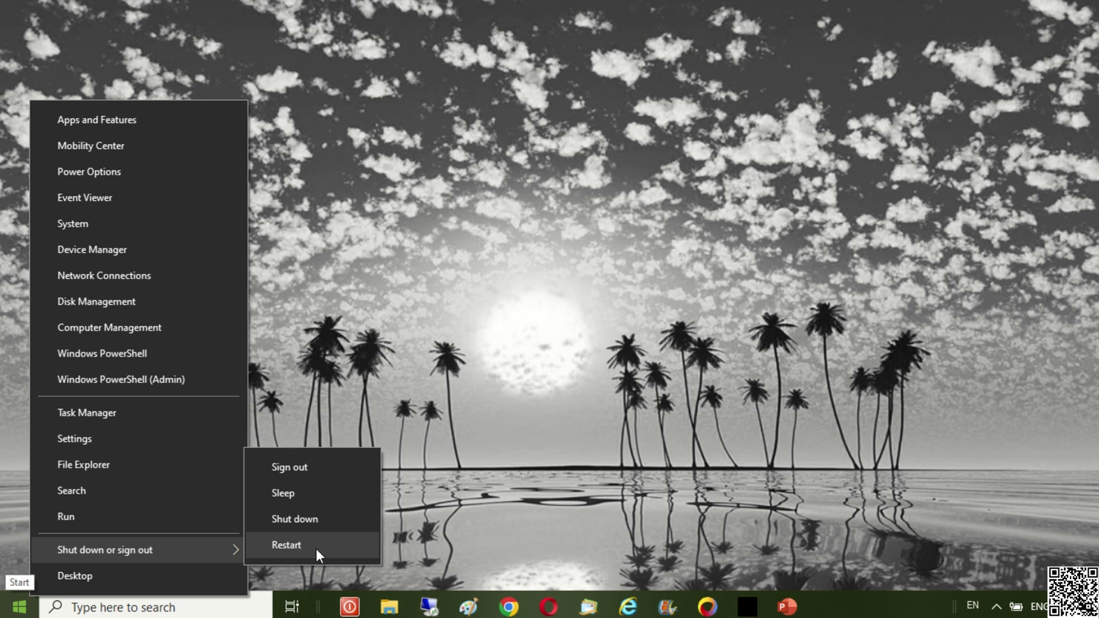
left_click(793, 613)
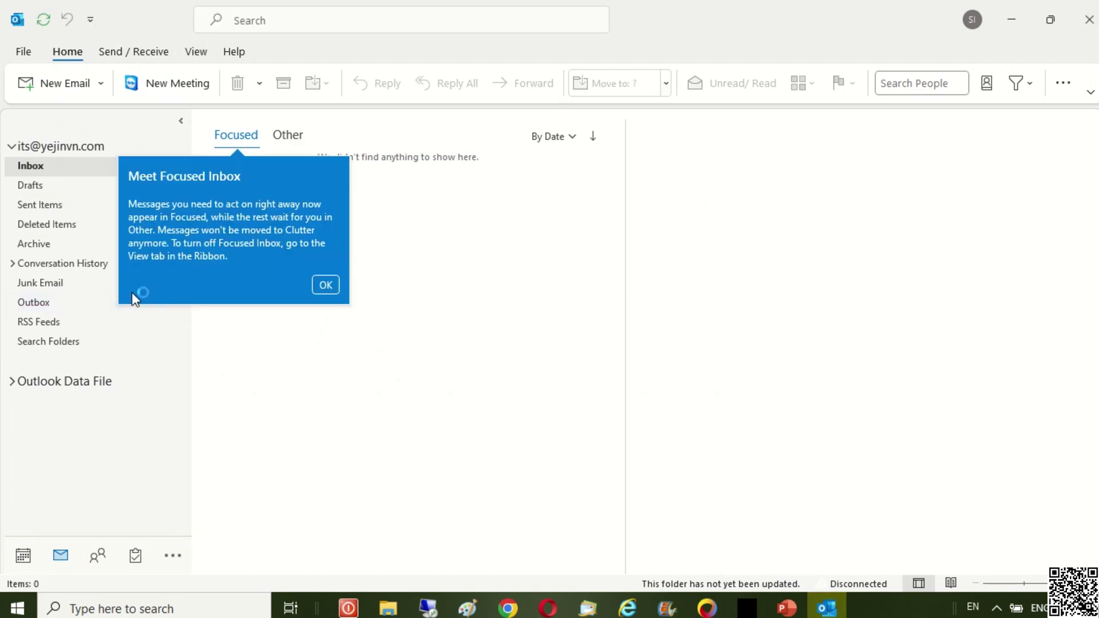
- Dismiss the Focused Inbox tip and open File > Account Settings > Account Settings
left_click(325, 286)
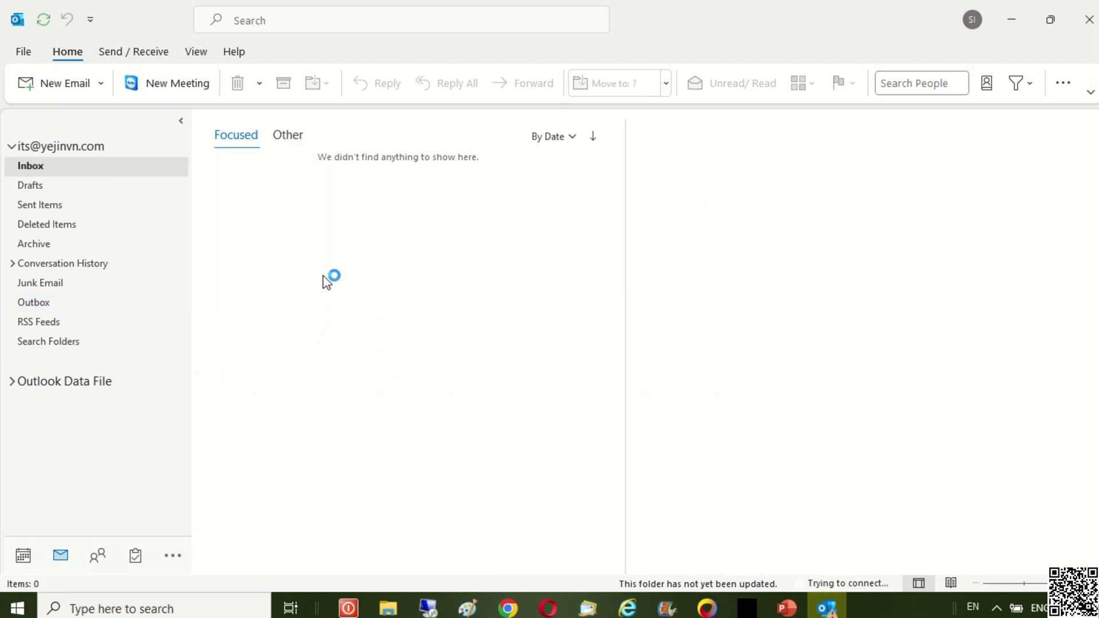
left_click(24, 52)
left_click(205, 183)
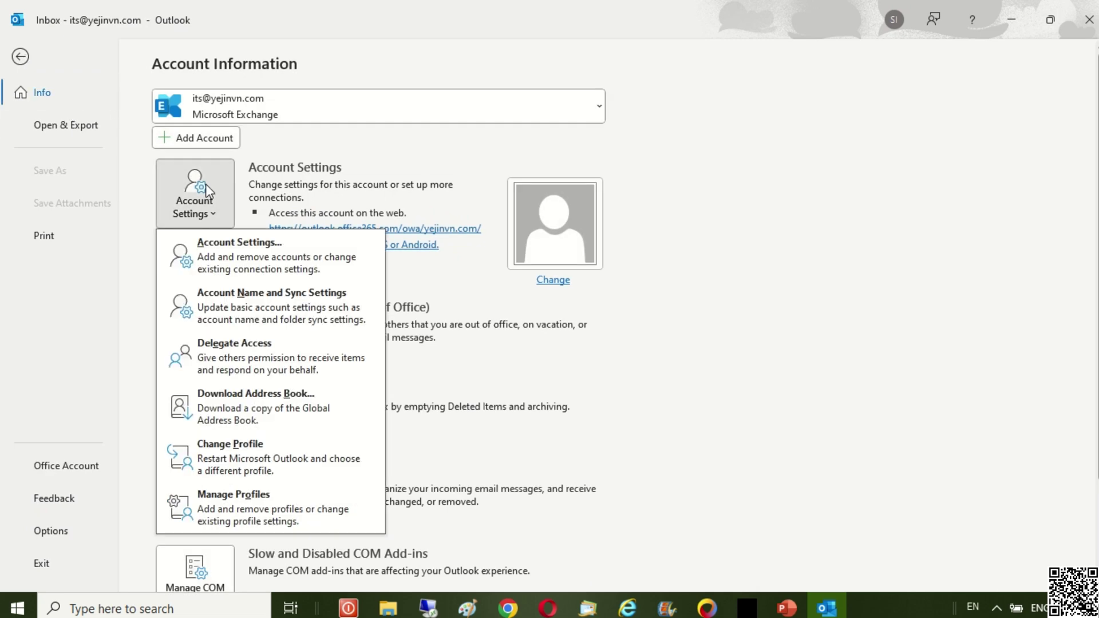
left_click(251, 266)
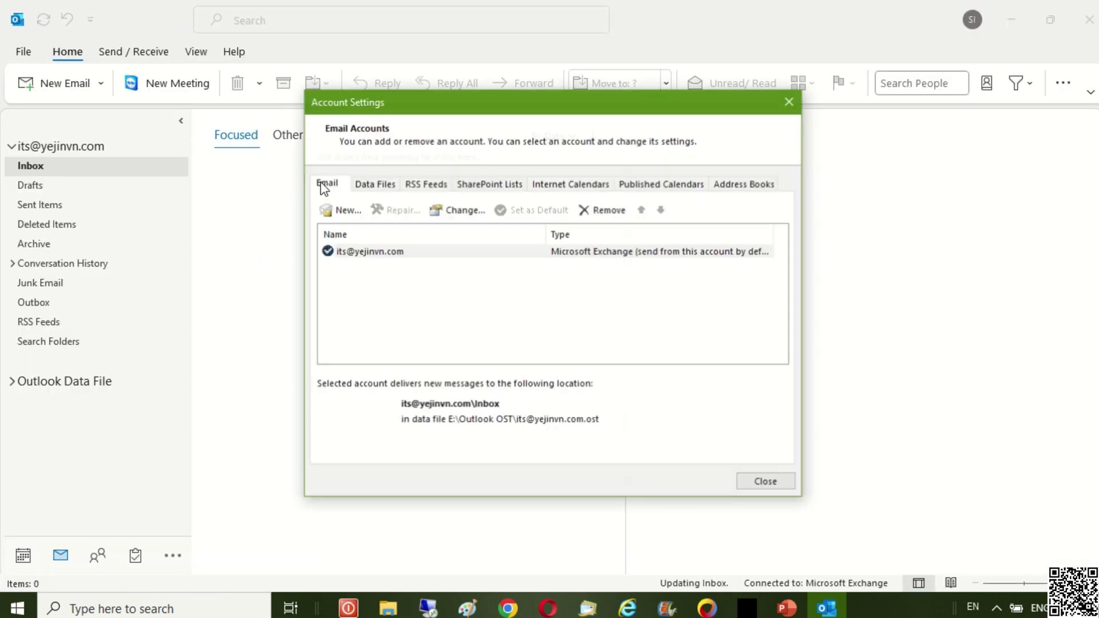